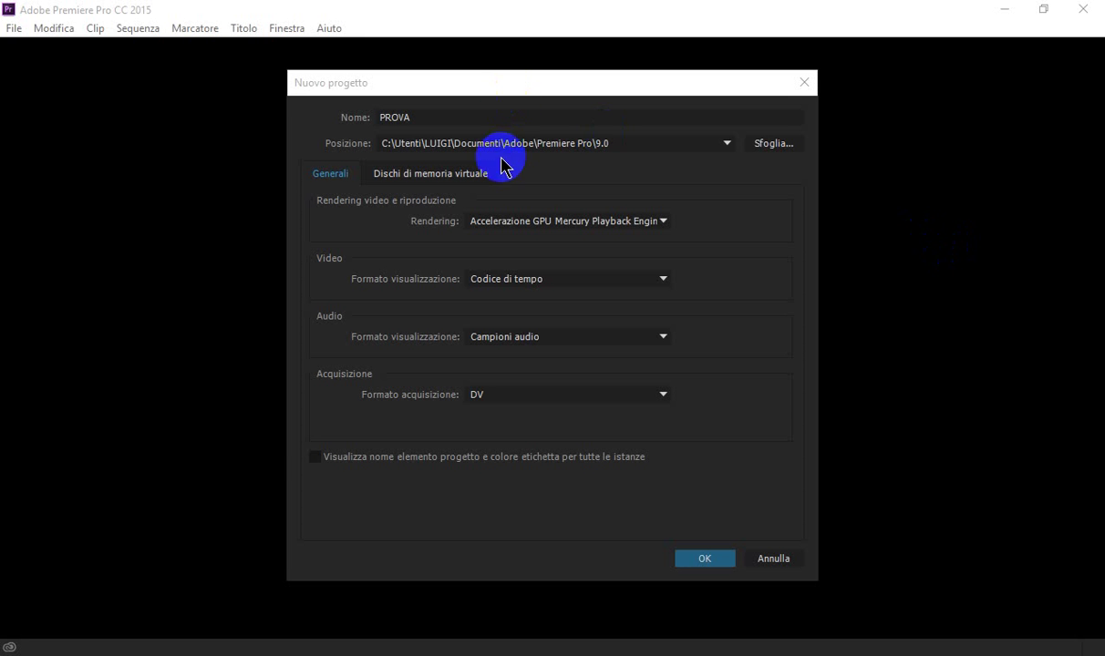
Name the new project PROVA and create it
double_click(410, 116)
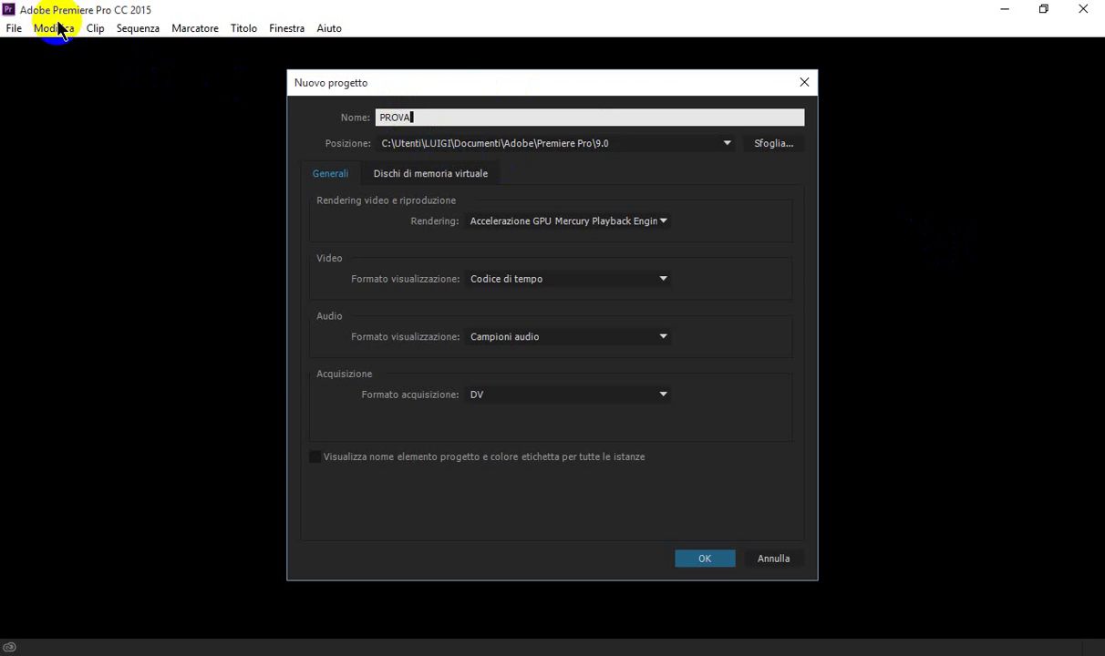
left_click(718, 562)
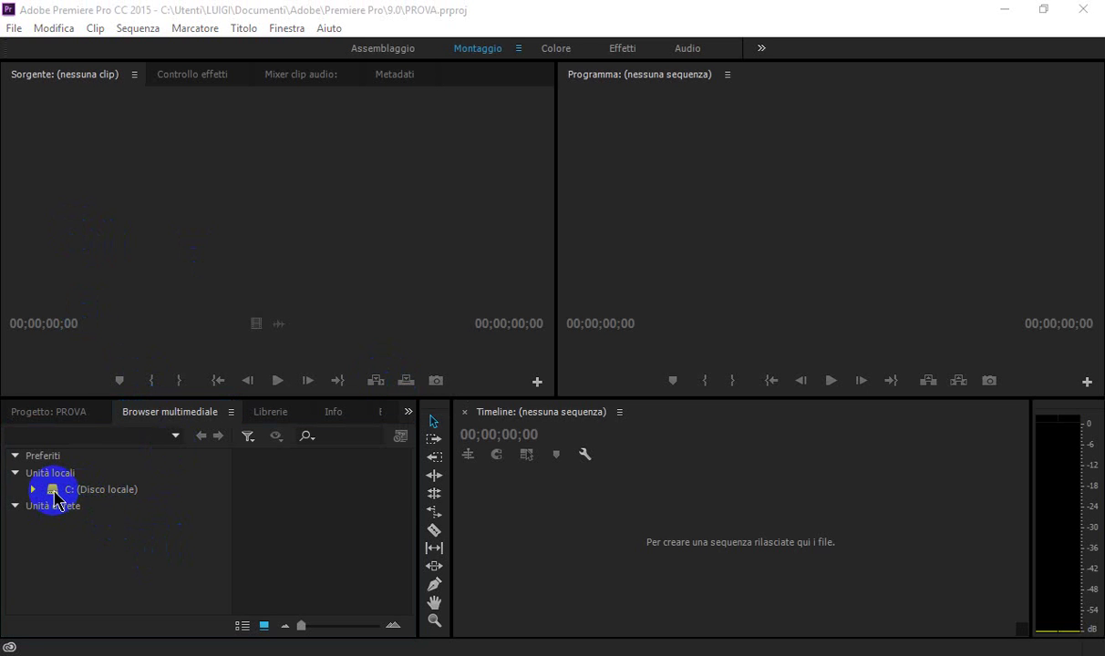
Start a File > Importa and browse the folders to the Desktop
left_click(14, 30)
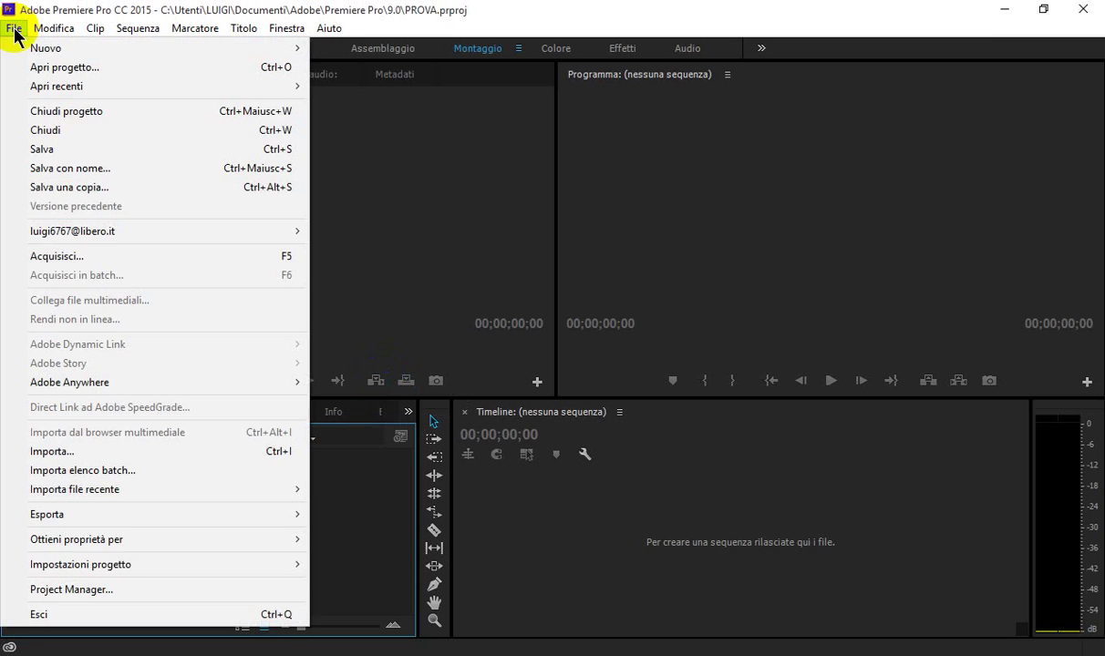
left_click(97, 452)
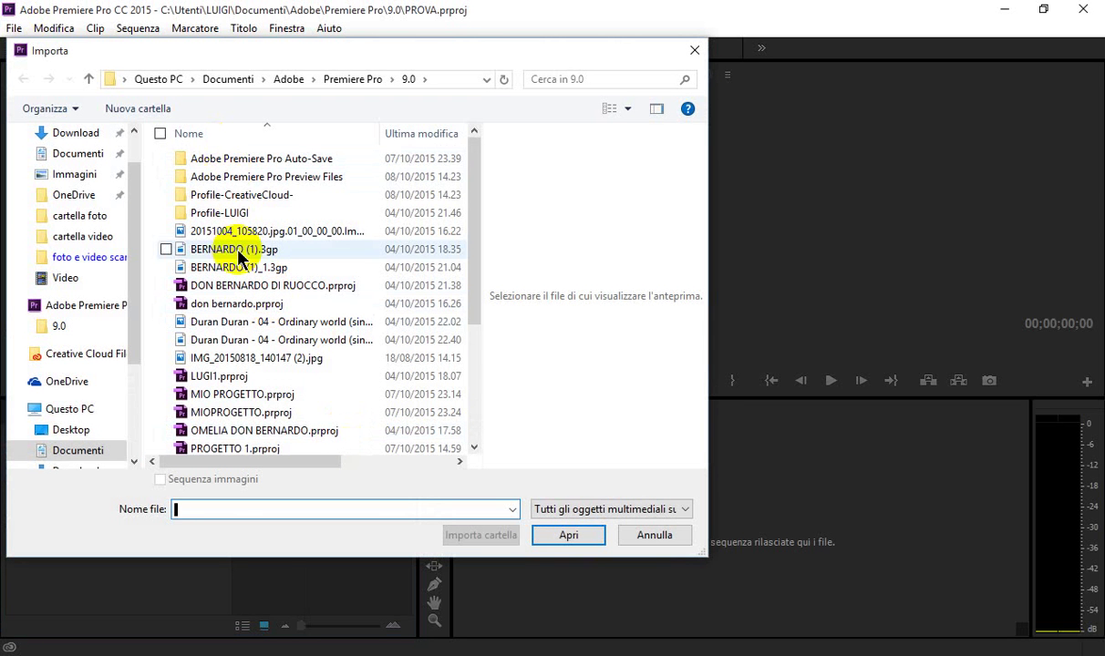
scroll(237, 248, "down", 2)
scroll(239, 255, "down", 2)
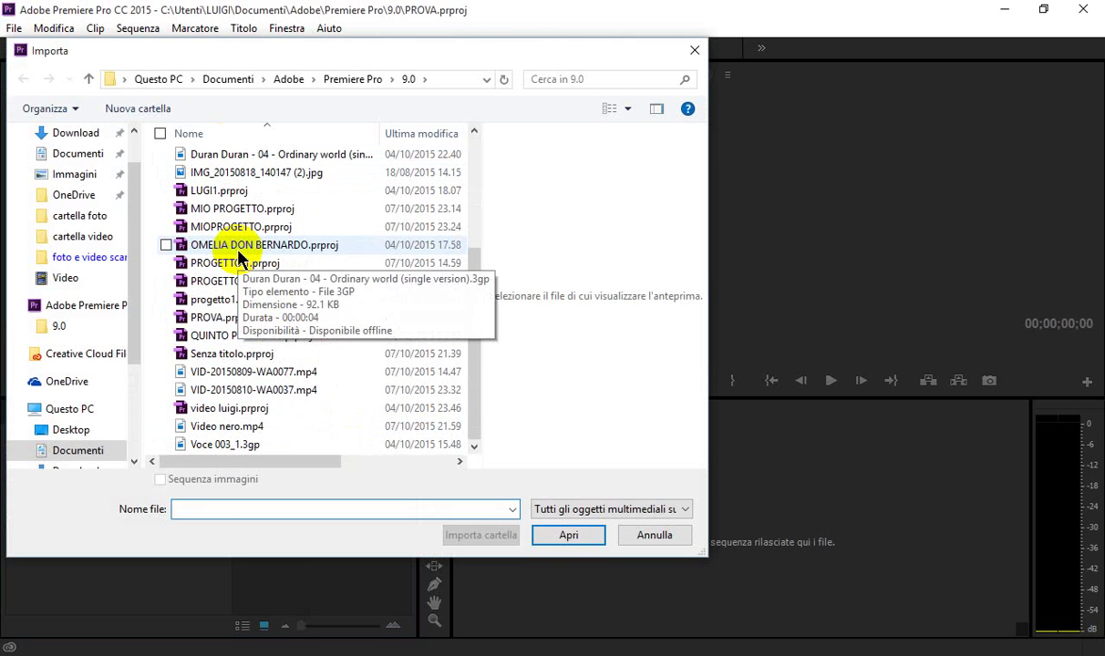
scroll(242, 224, "up", 4)
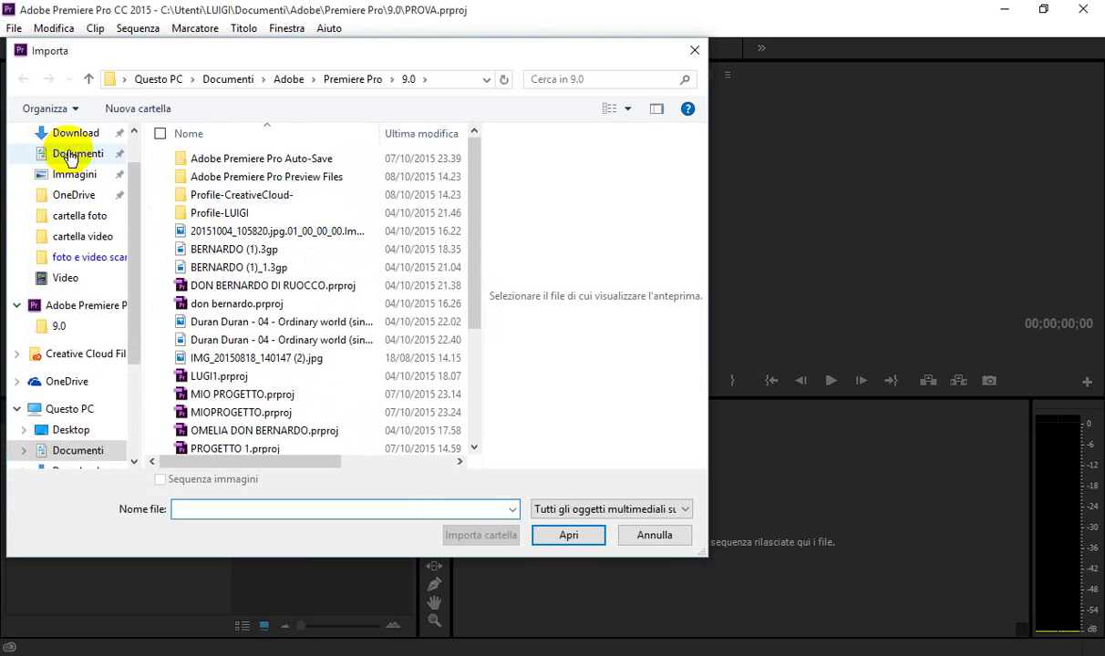
left_click_drag(136, 339, 132, 387)
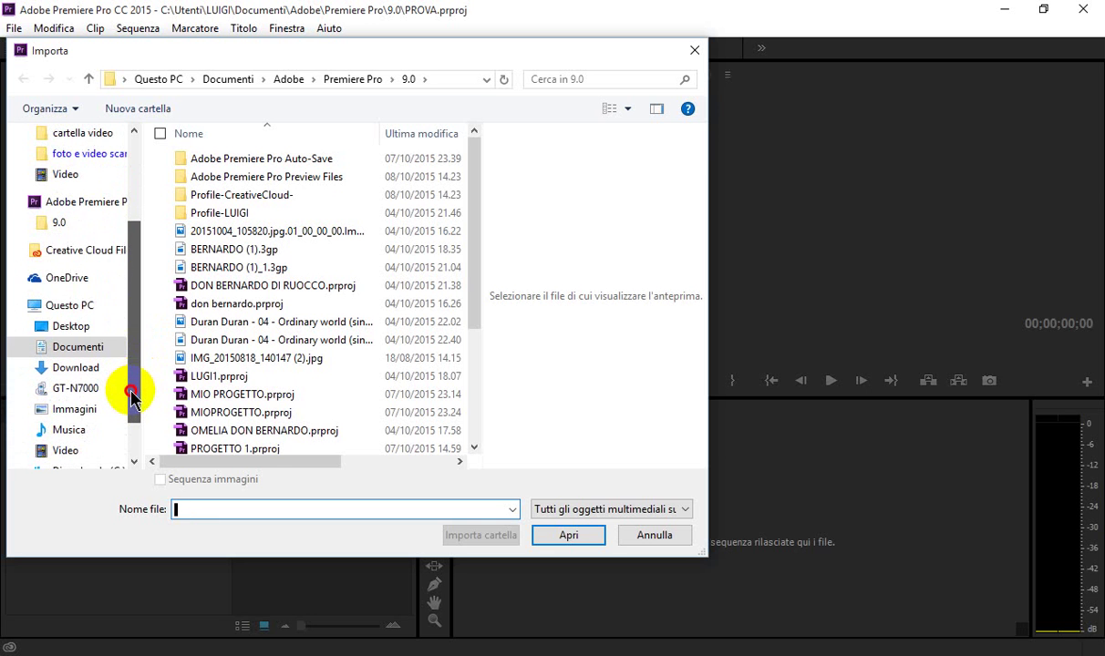
left_click(75, 390)
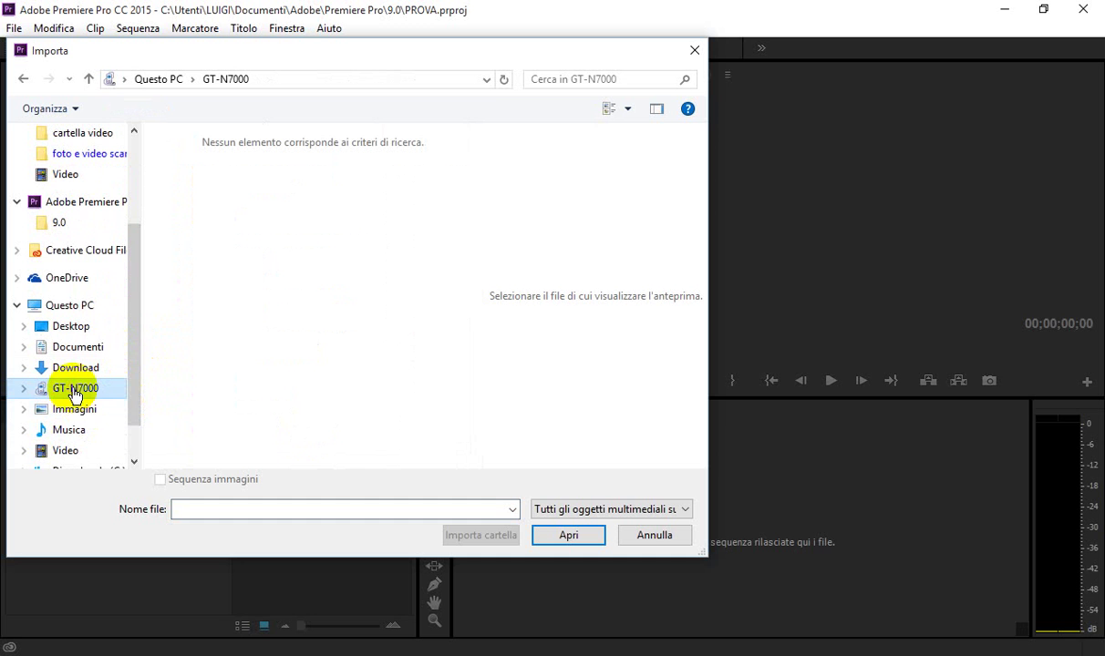
left_click(75, 411)
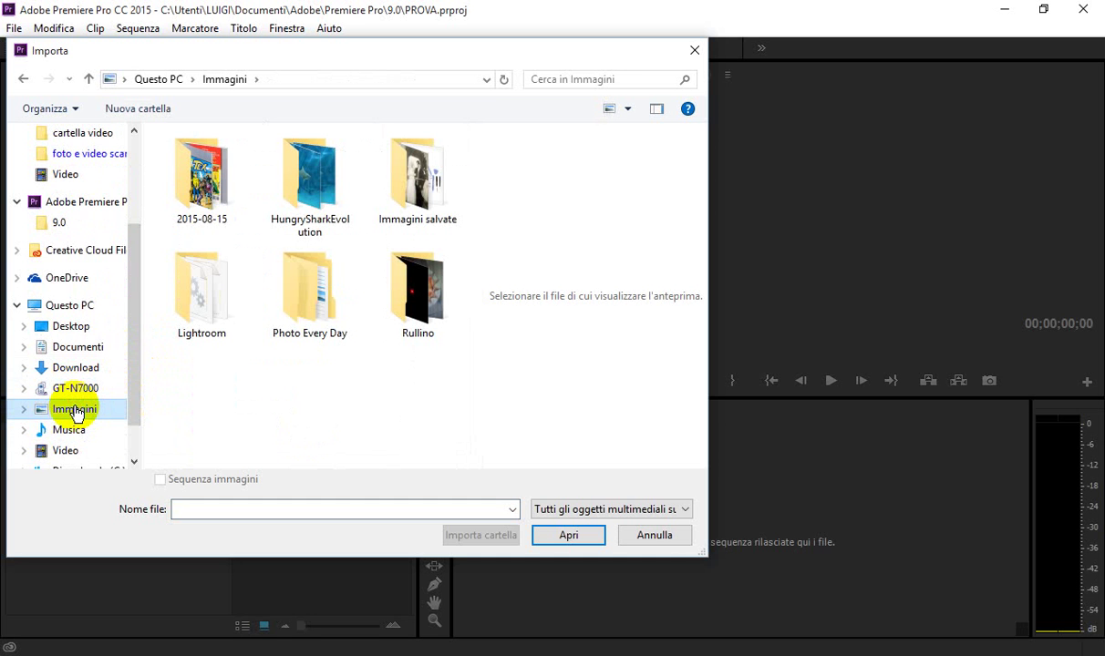
left_click_drag(138, 392, 137, 421)
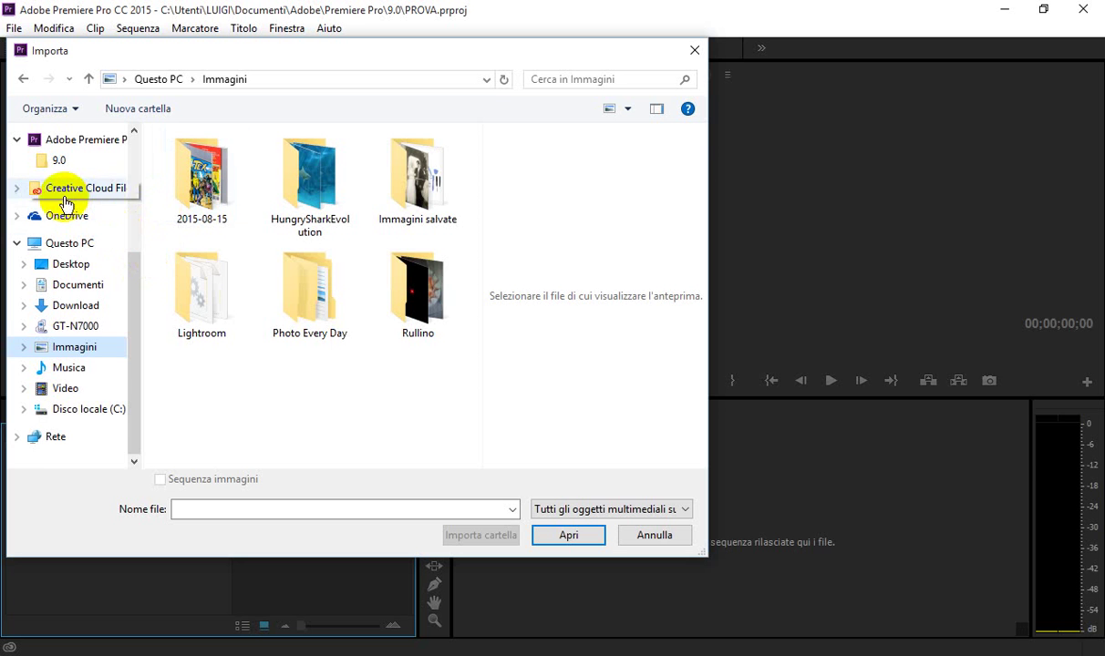
left_click_drag(135, 290, 125, 152)
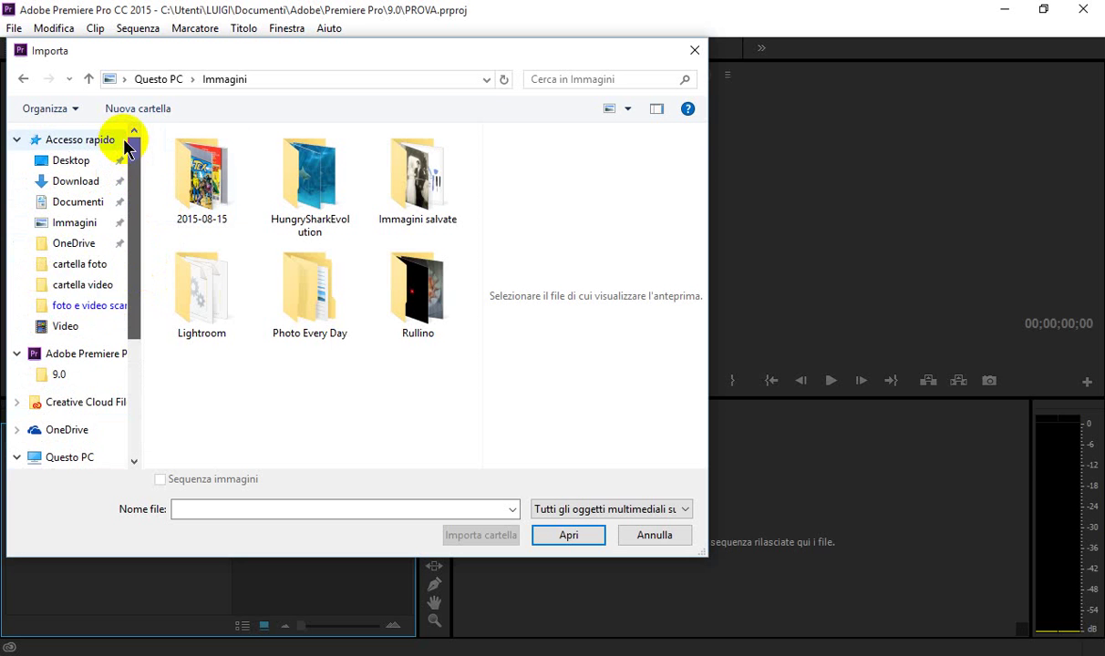
left_click(80, 161)
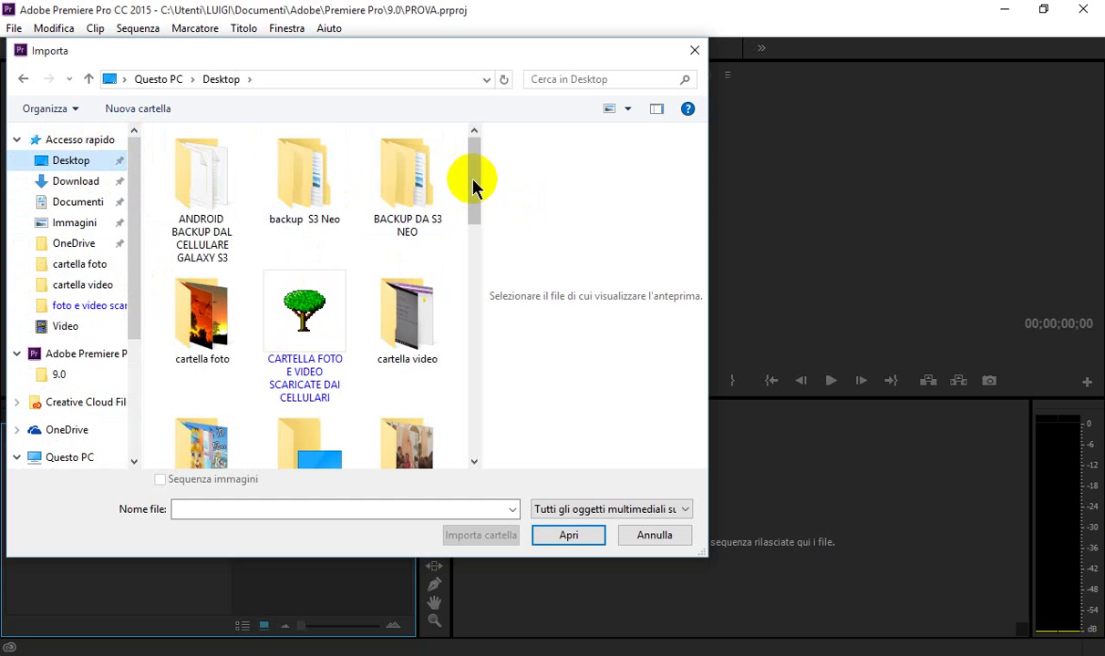
left_click_drag(473, 187, 480, 228)
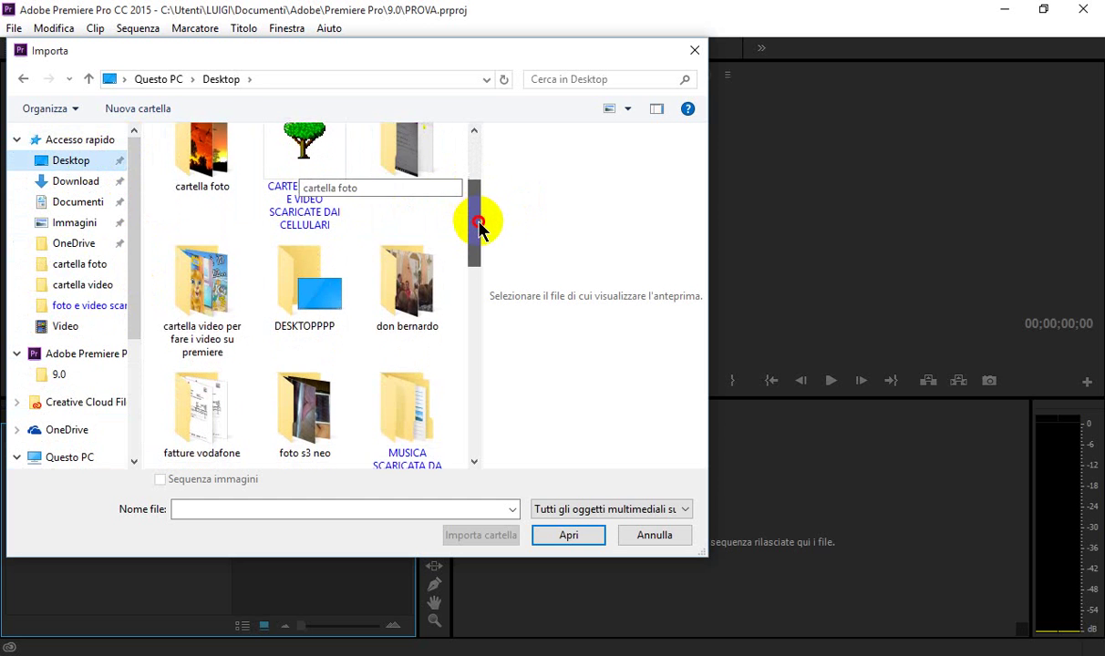
Import VID-20150803-WA0018.mp4 from the 'cartella video per fare i video su premiere' folder
double_click(186, 283)
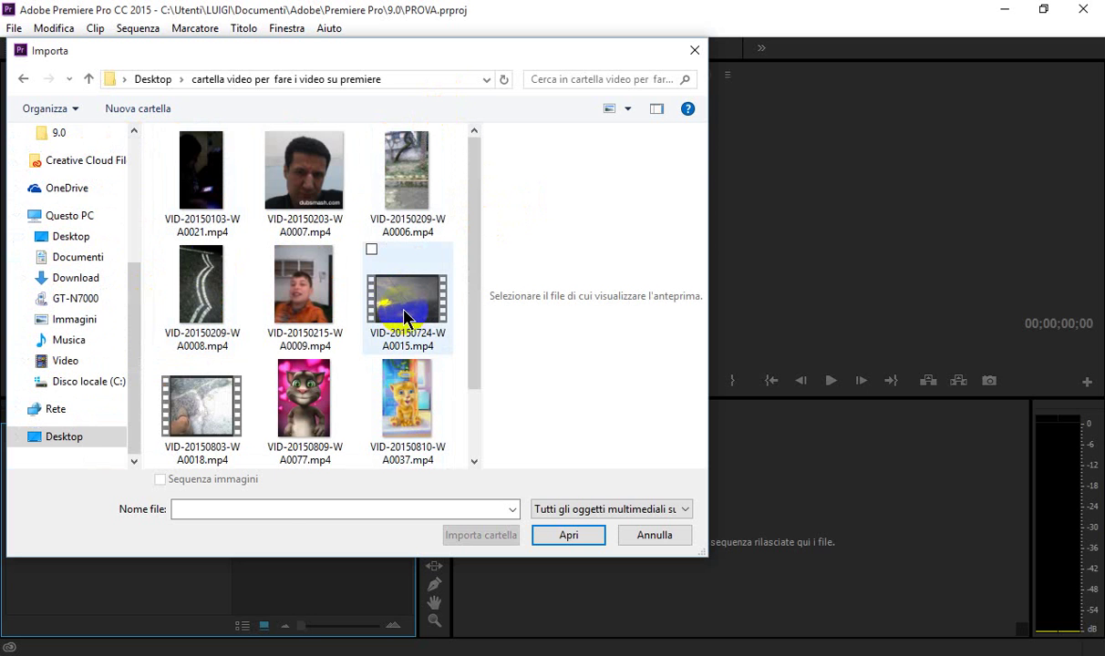
double_click(217, 395)
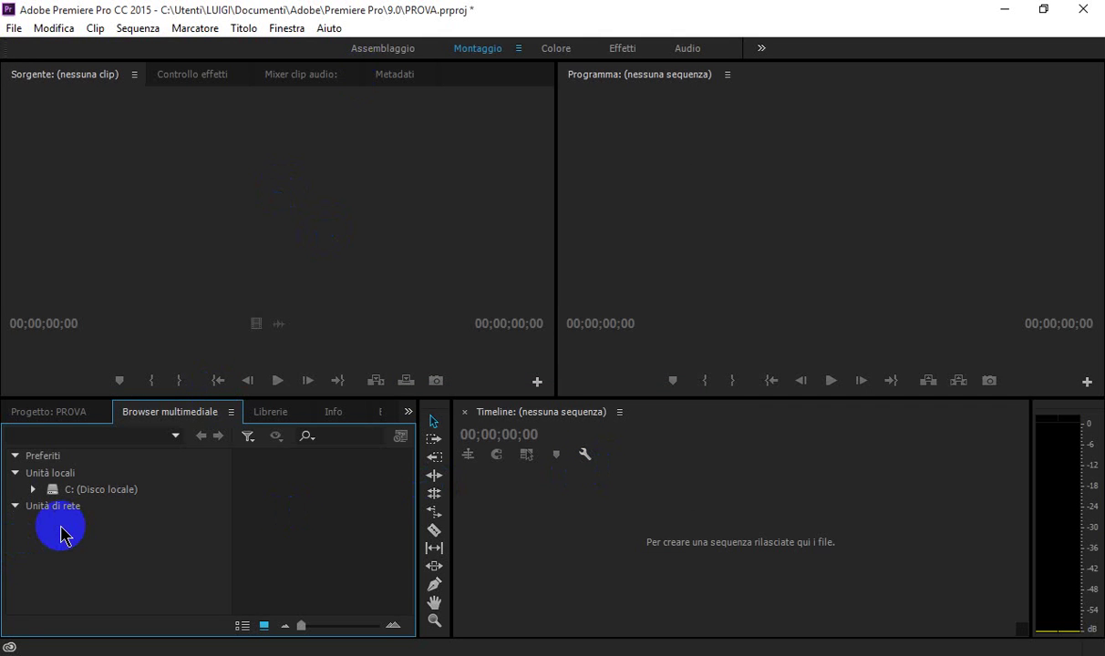
left_click(53, 411)
left_click(79, 483)
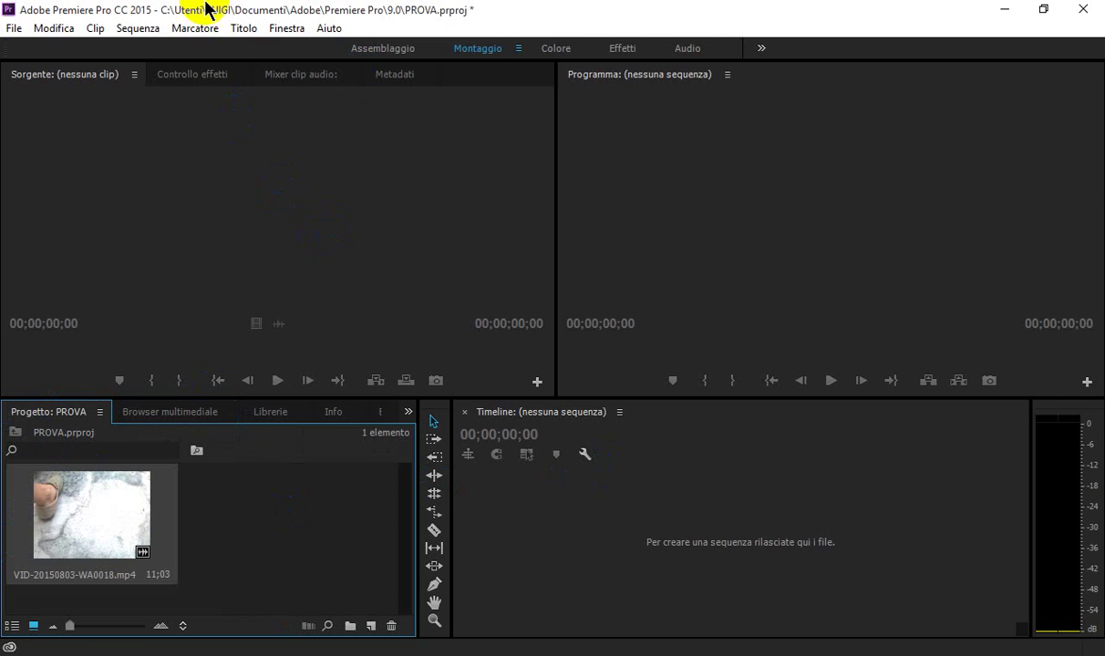
Import the second clip, VID-20150724-WA0015.mp4, into the project
left_click(14, 28)
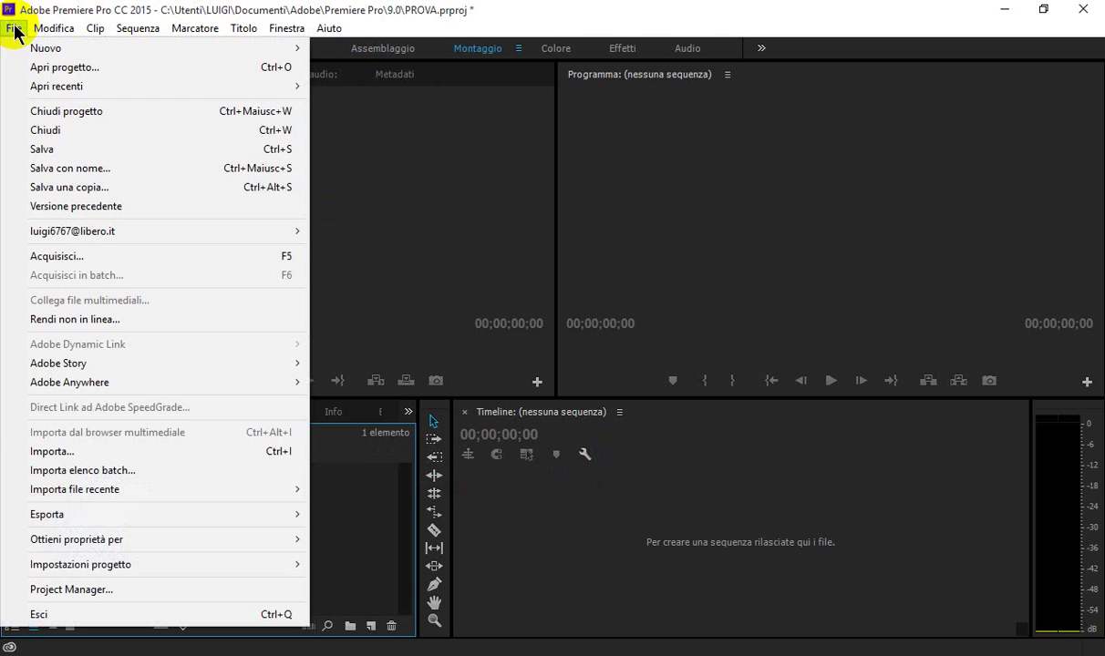
left_click(78, 452)
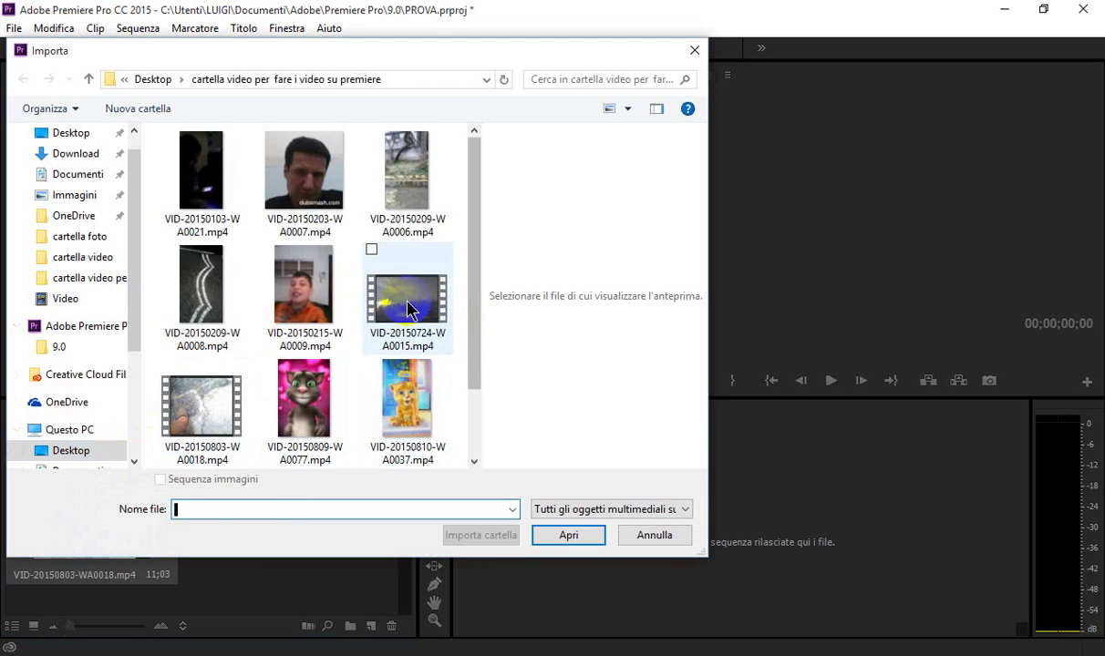
left_click(385, 304)
double_click(386, 305)
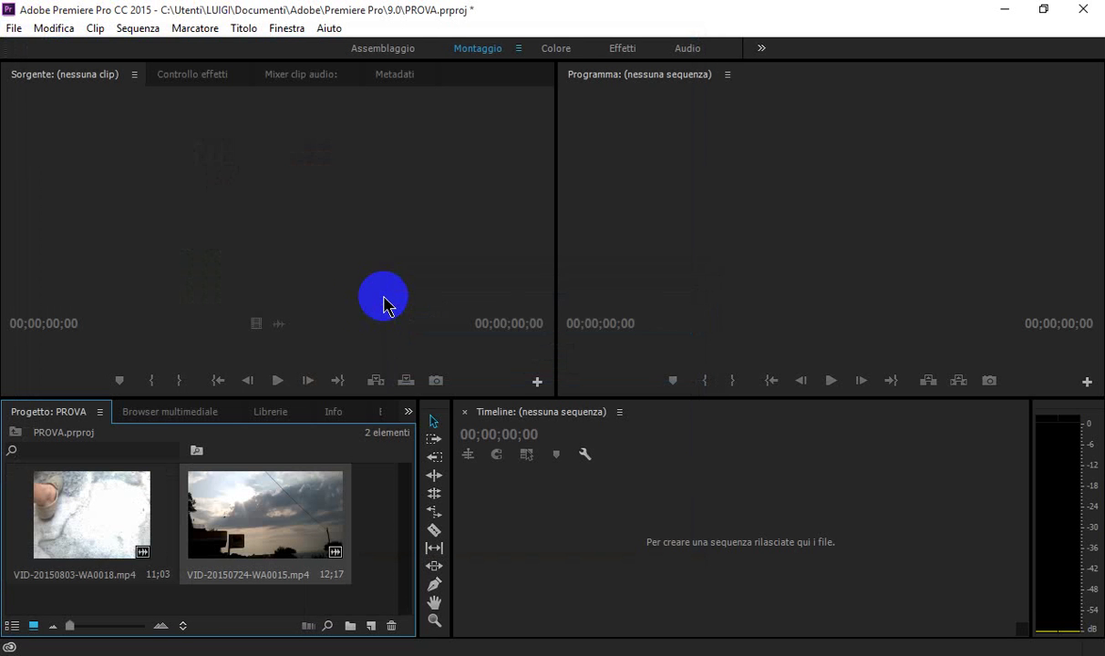
Create a sequence by dragging VID-20150803-WA0018 onto the Timeline
left_click(80, 518)
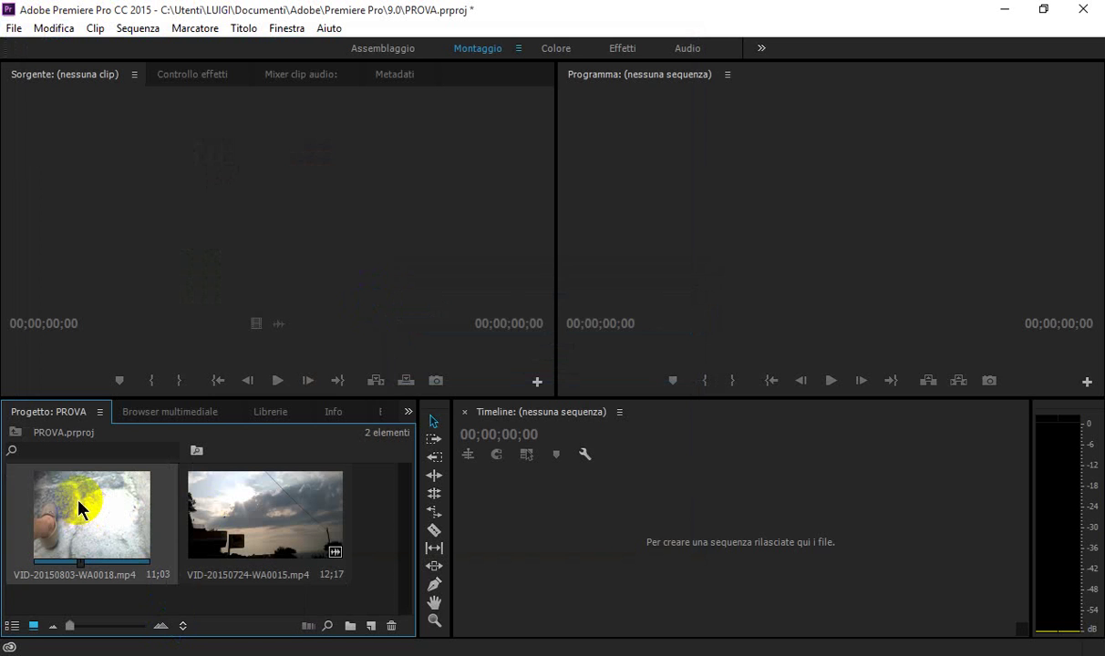
left_click_drag(78, 508, 469, 506)
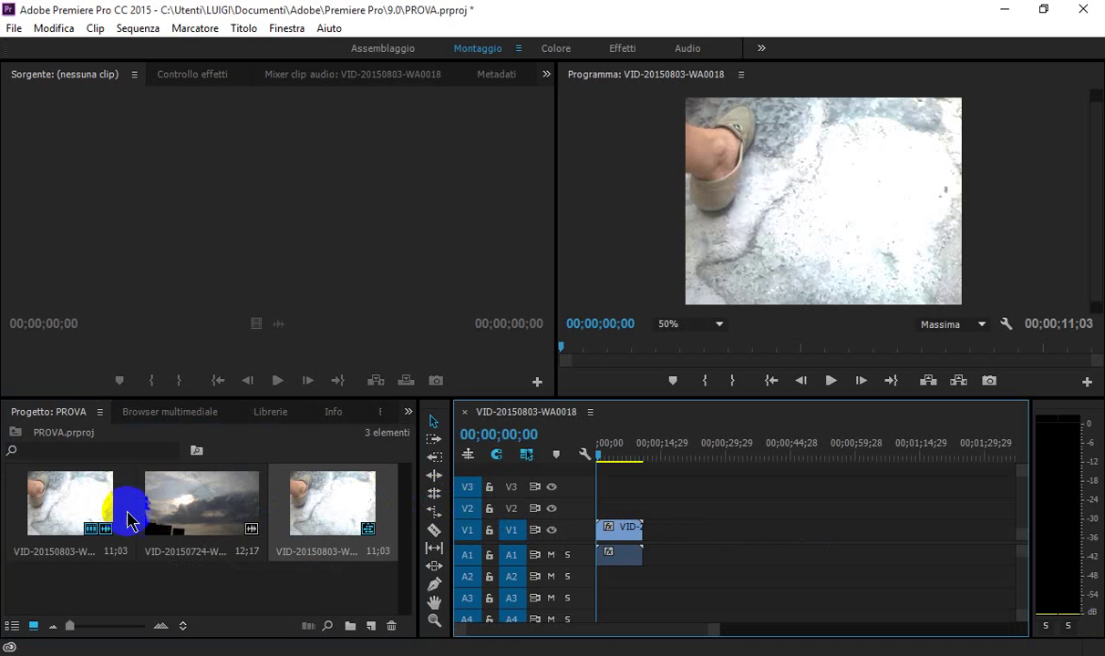
left_click(385, 513)
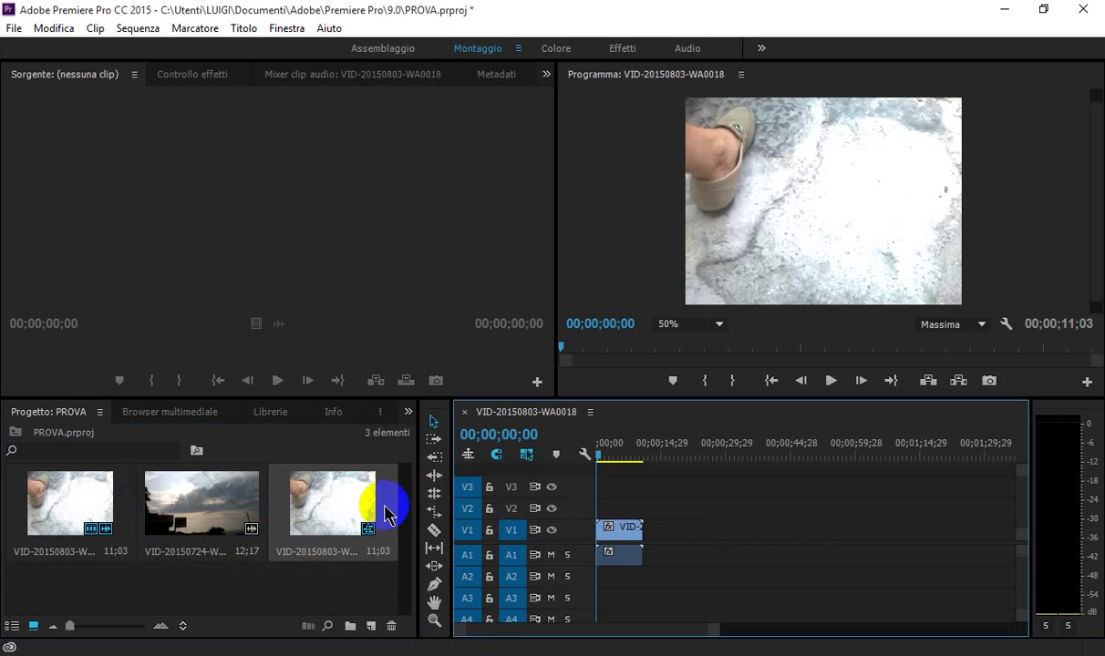
Place the VID-20150724-WA0015 sky clip right after it on V1 and play the sequence
left_click(199, 502)
left_click_drag(198, 502, 679, 516)
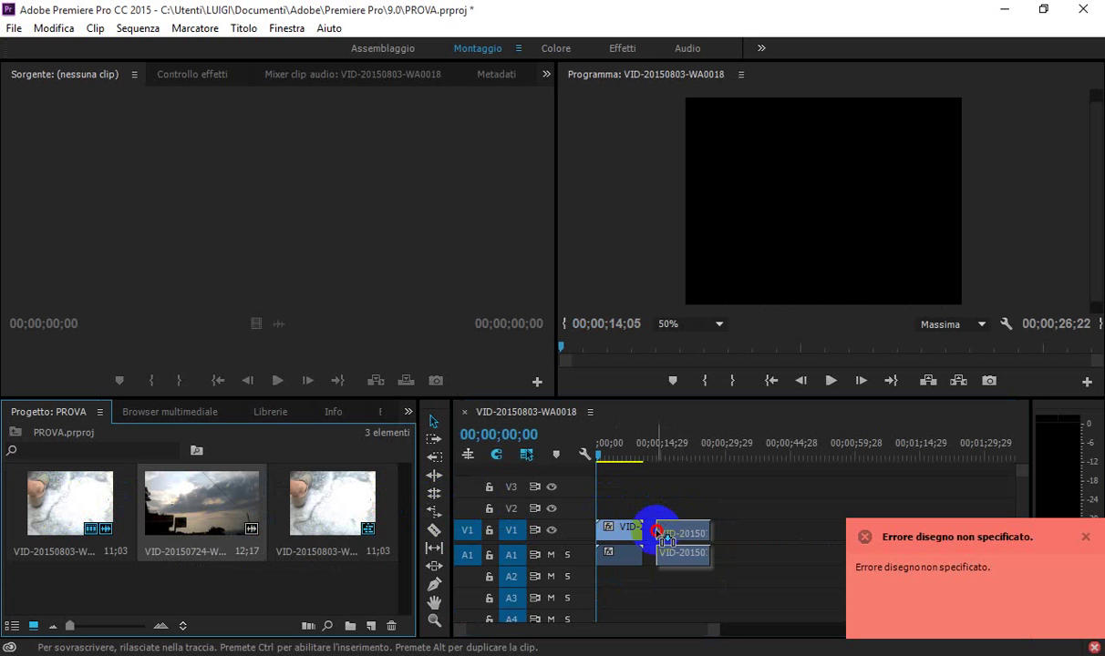
left_click_drag(683, 517, 657, 536)
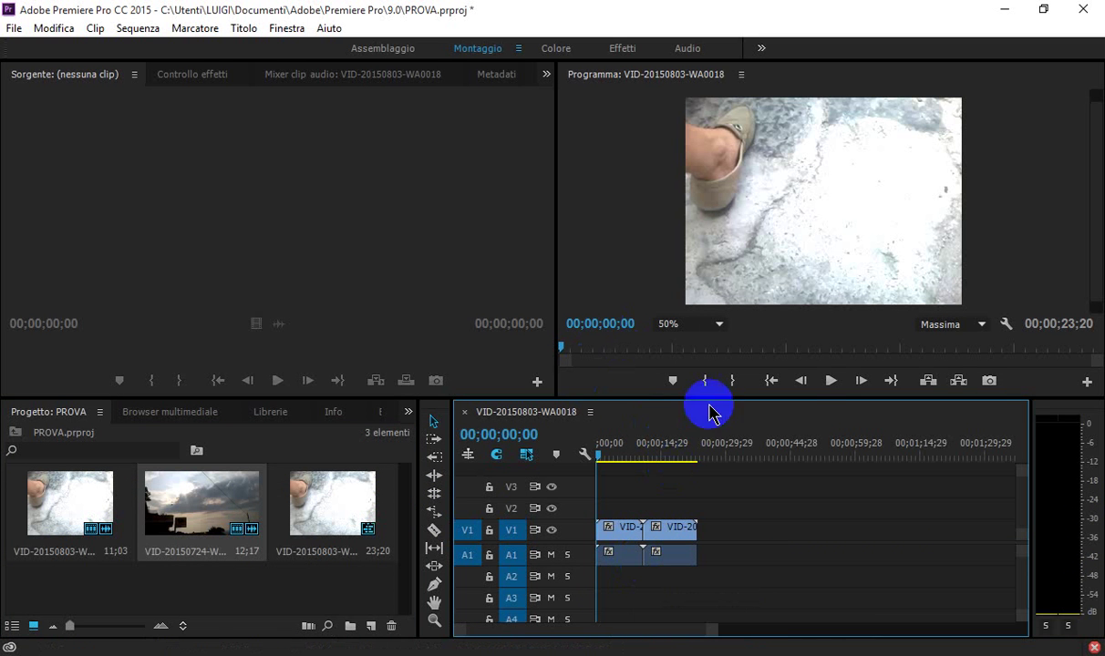
left_click(830, 380)
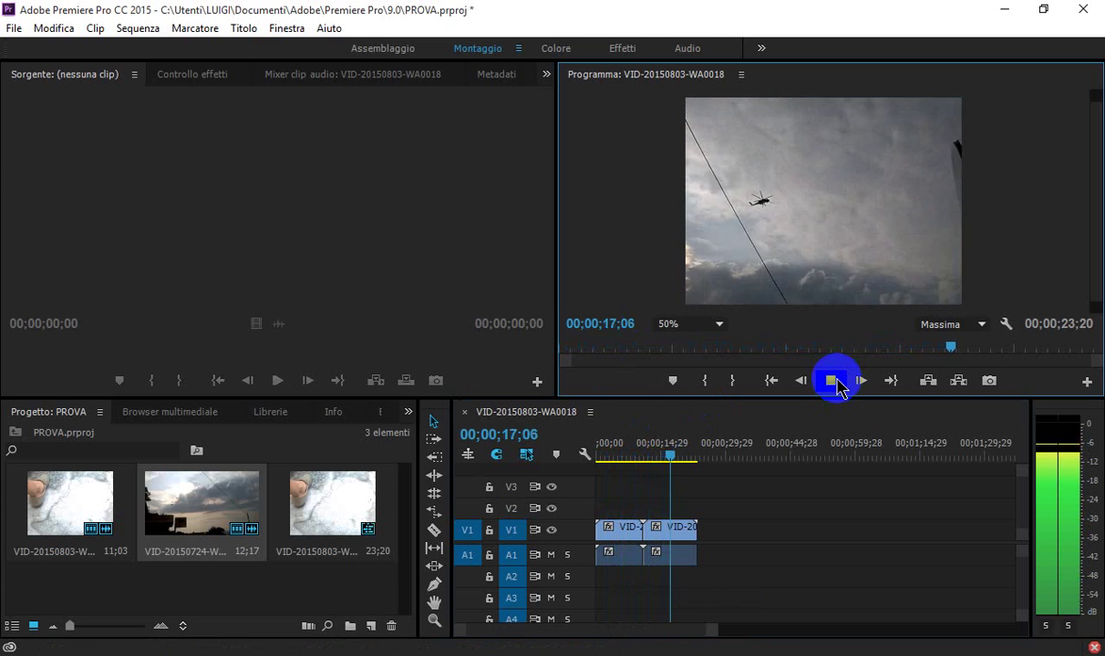
left_click(835, 382)
left_click_drag(673, 457, 599, 464)
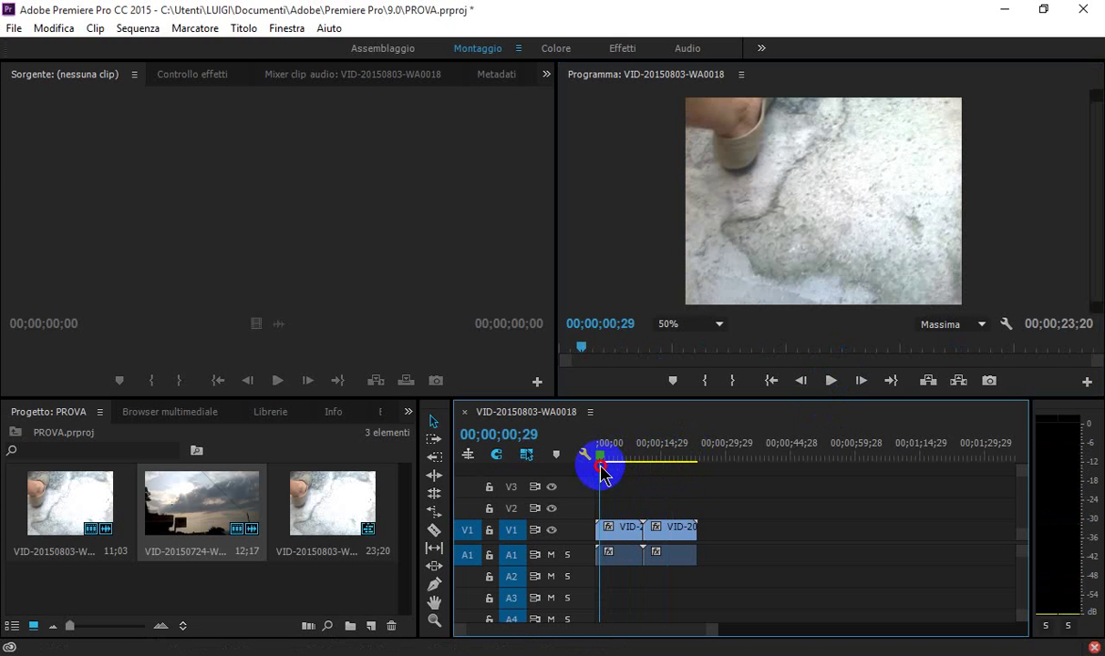
Import the clip VID-20150809-WA0077.mp4 into the project
left_click(14, 27)
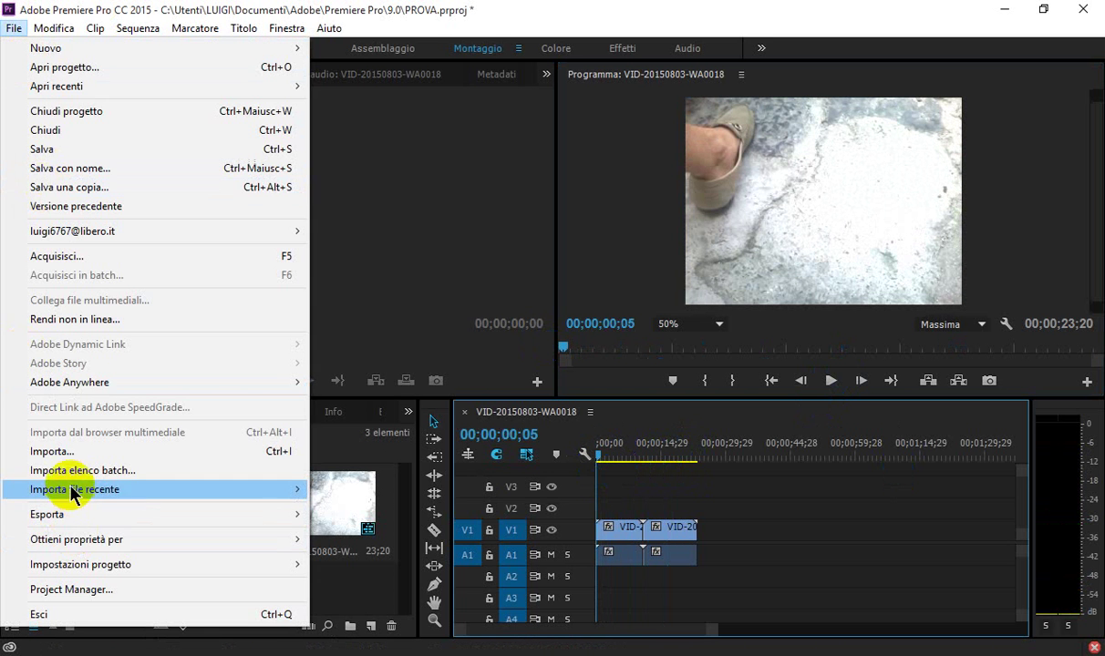
left_click(67, 451)
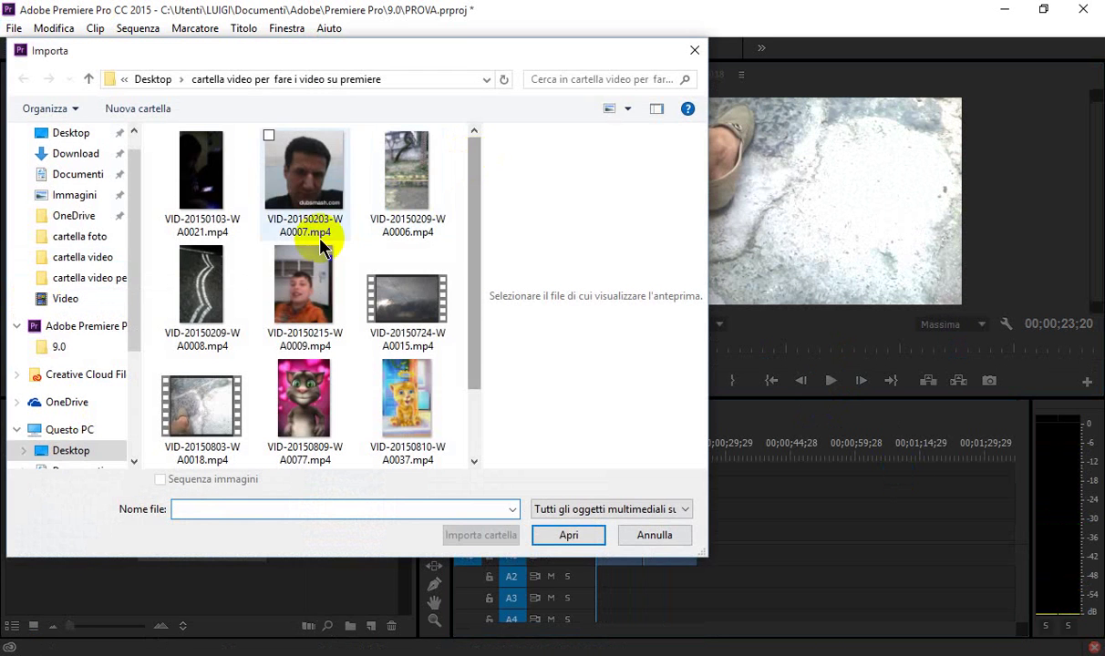
double_click(310, 392)
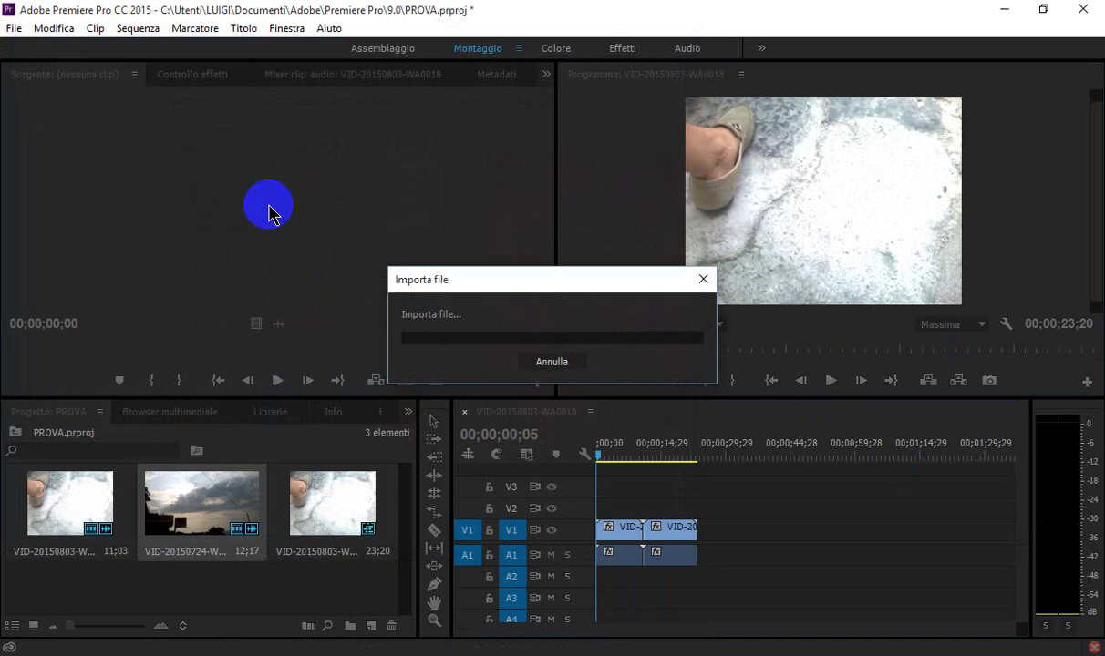
Import the clip VID-20150815-WA0059.mp4 into the project
left_click(13, 28)
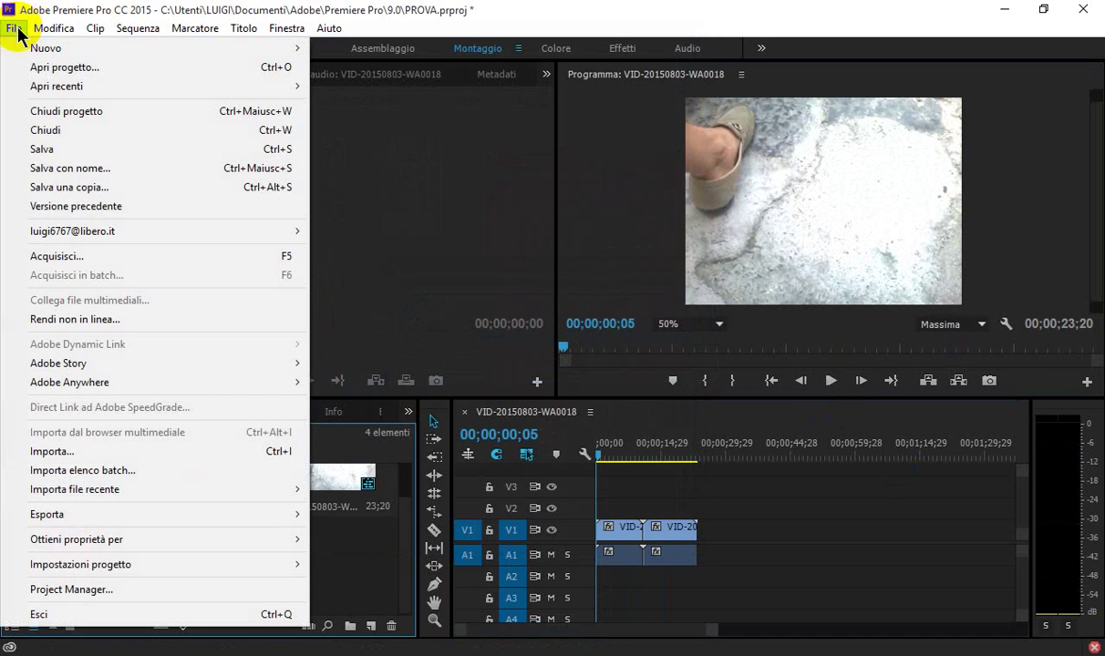
left_click(63, 450)
left_click_drag(476, 214, 477, 276)
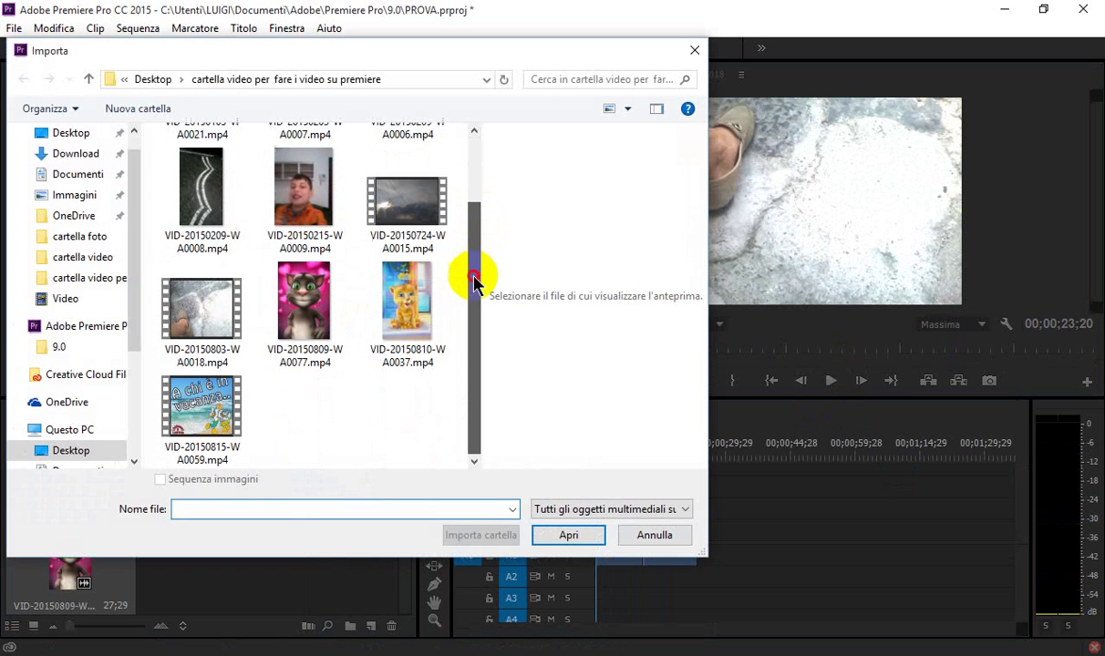
double_click(202, 356)
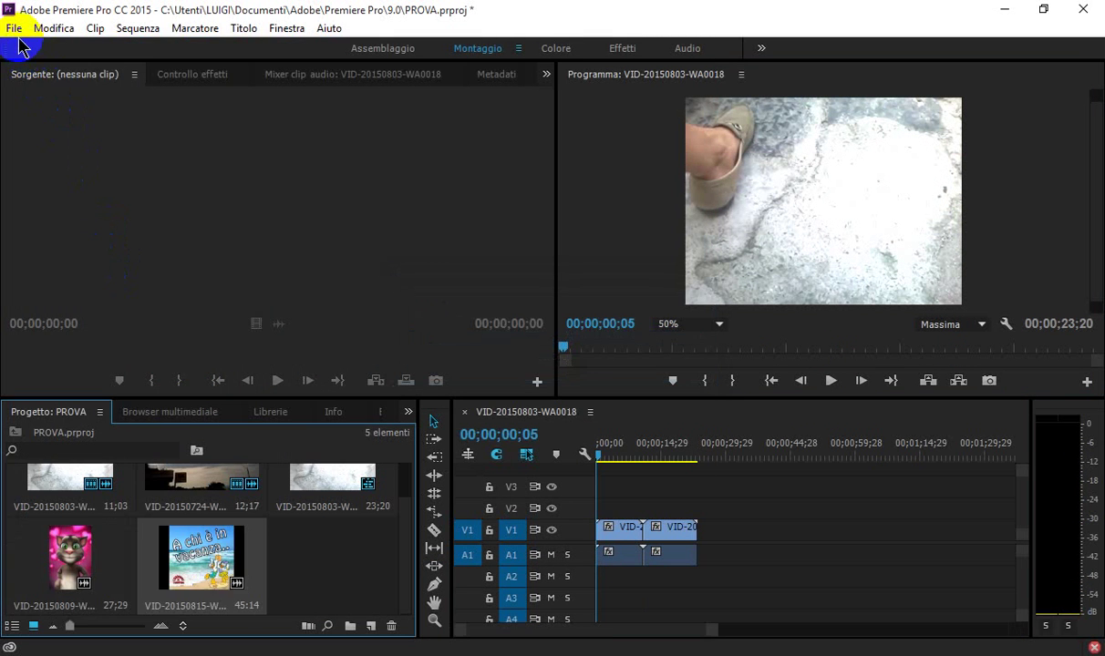
left_click(14, 29)
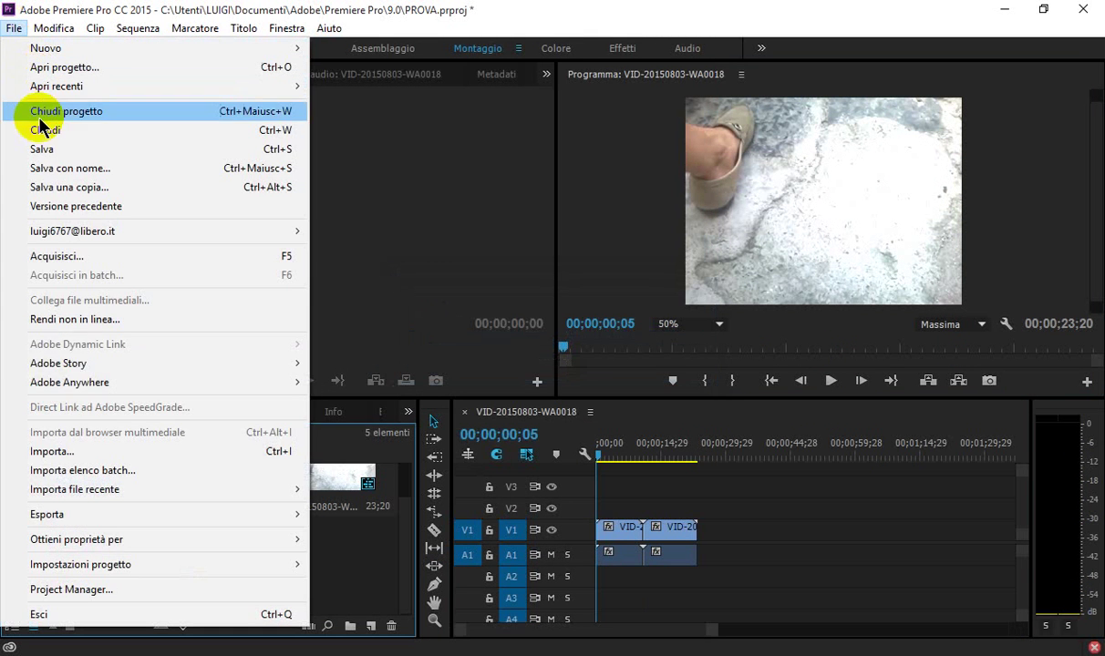
Import samsung-galaxy-s6.jpg from the Immagini > Immagini salvate folder
mouse_move(74, 385)
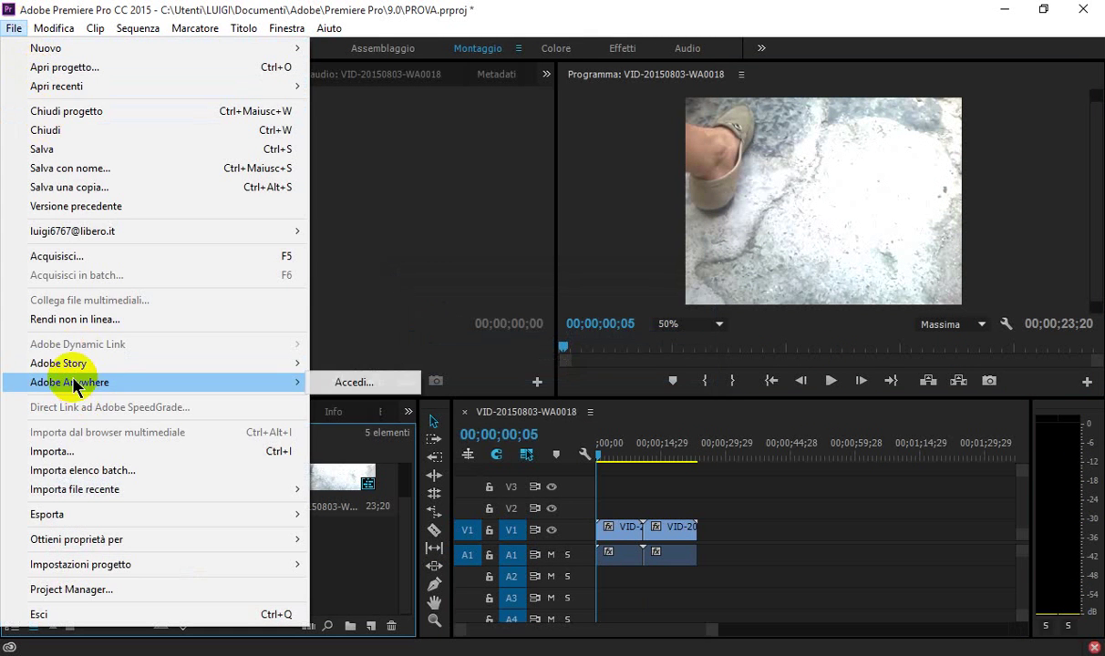
left_click(64, 451)
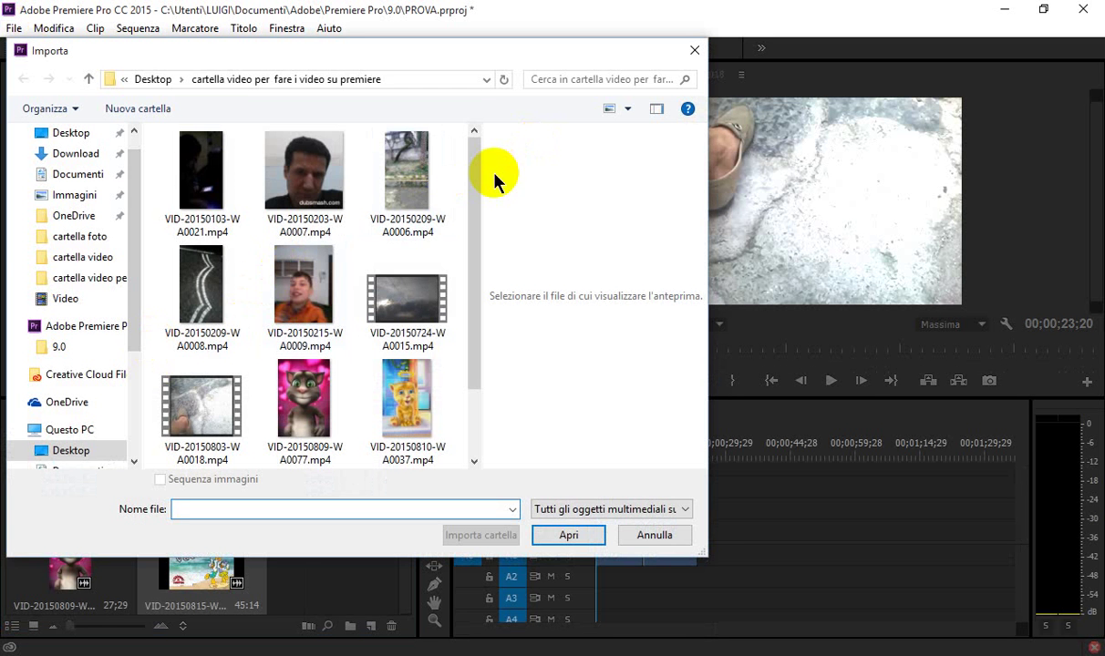
left_click_drag(475, 172, 475, 236)
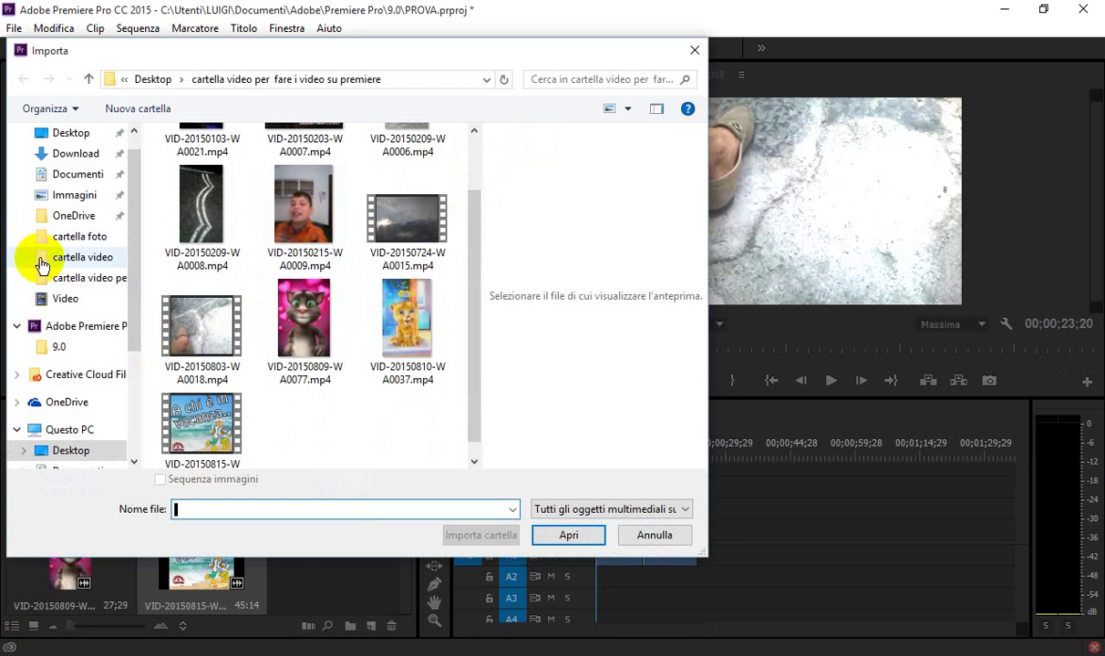
left_click(82, 259)
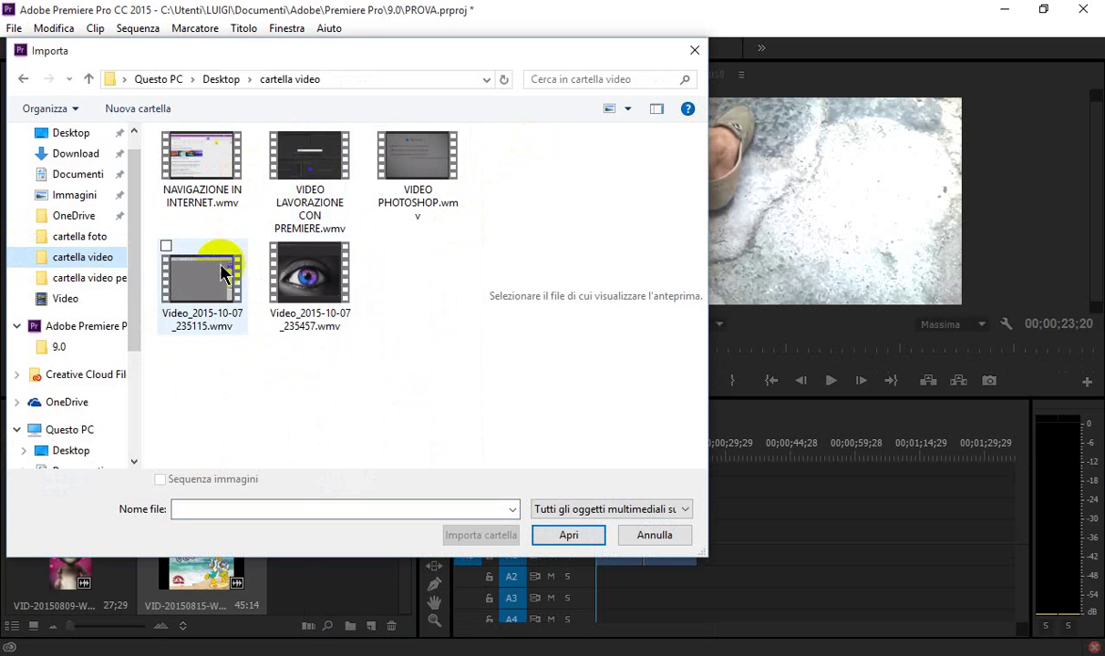
left_click(81, 283)
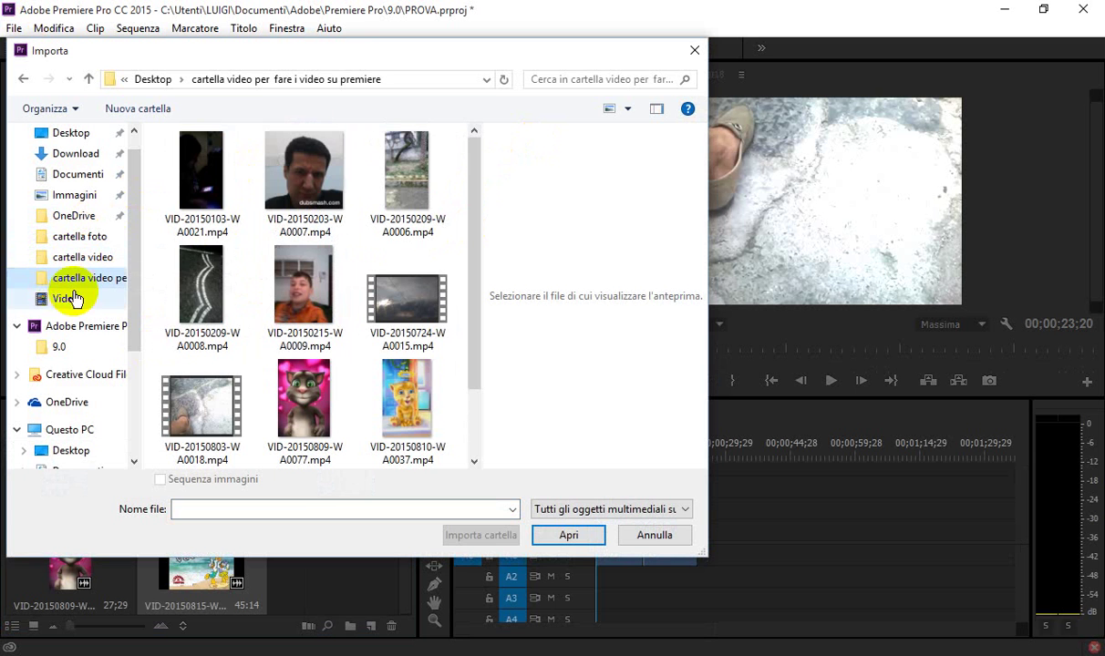
left_click(73, 197)
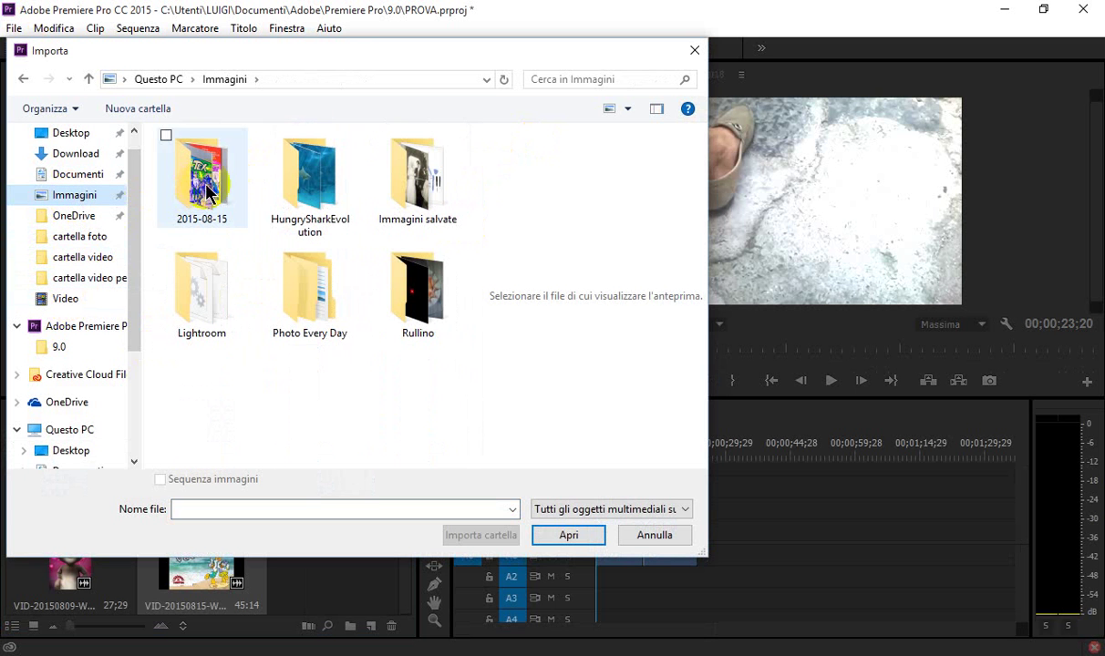
double_click(441, 183)
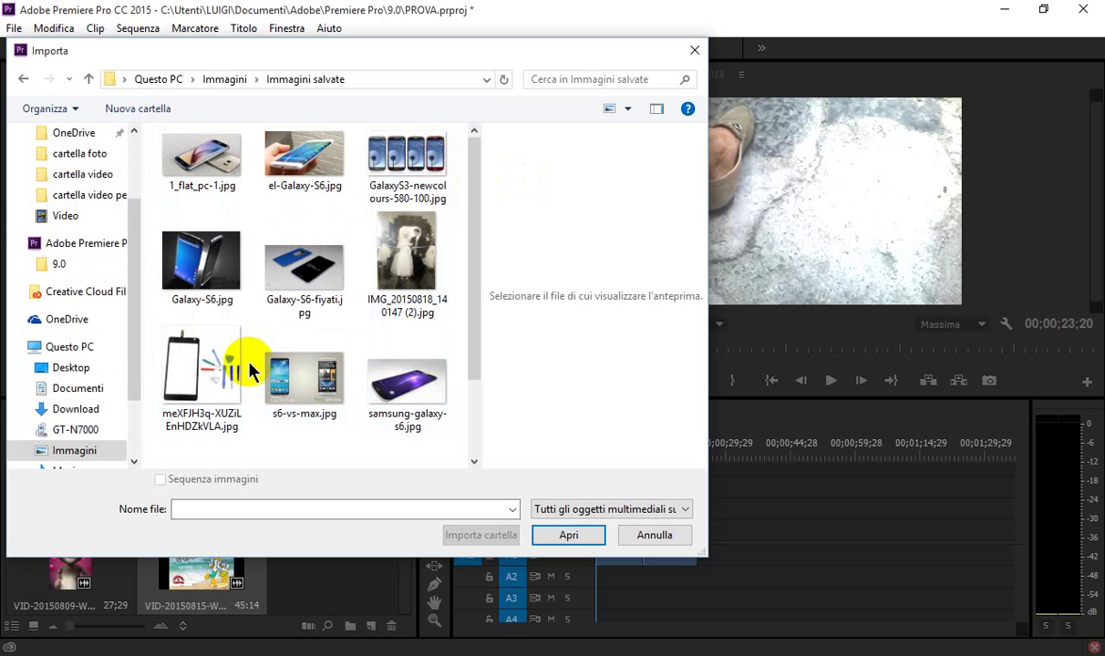
double_click(394, 374)
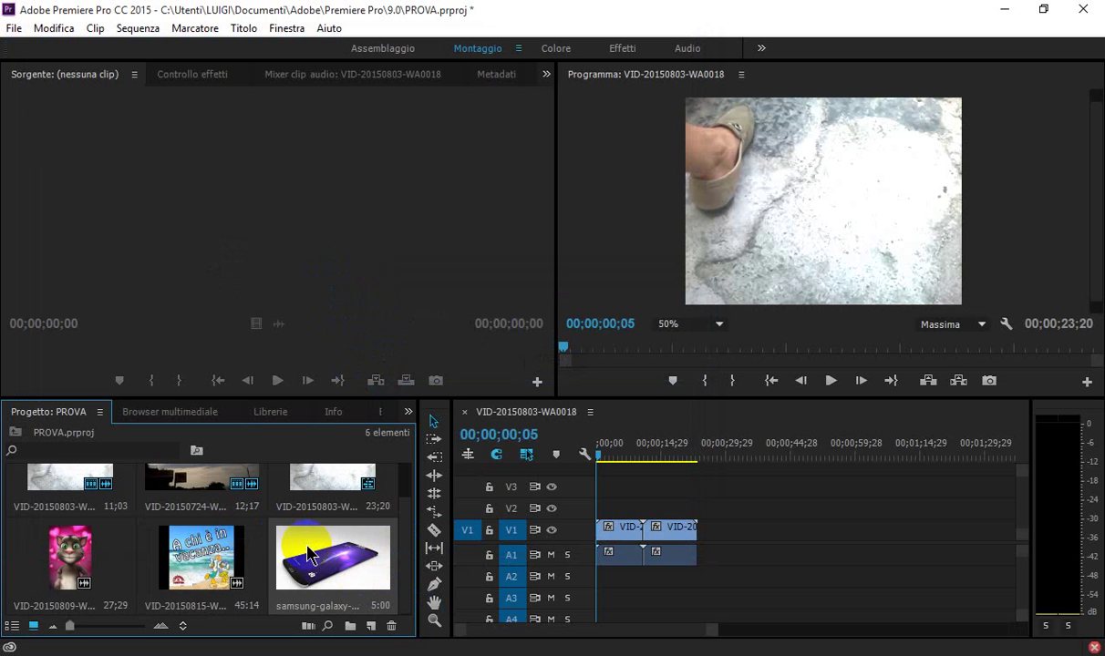
Drop samsung-galaxy-s6.jpg into the sequence and shift the V1 clips so it sits between them
mouse_move(307, 554)
left_mouse_down()
mouse_move(629, 501)
mouse_move(638, 526)
mouse_move(668, 527)
mouse_move(654, 529)
left_mouse_up()
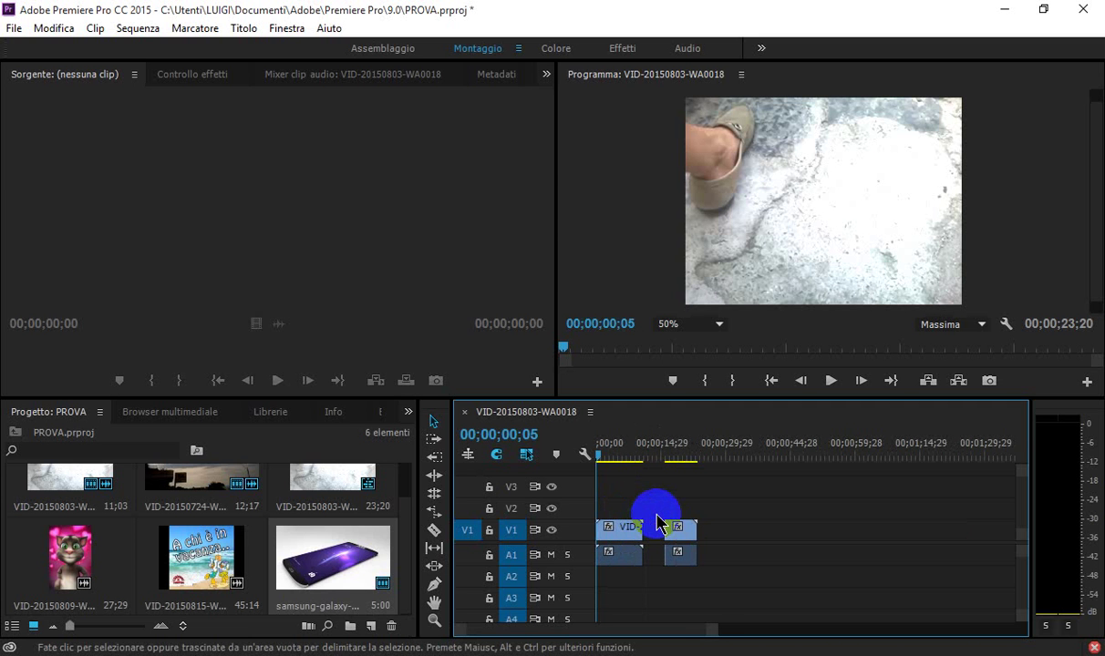
left_click(629, 534)
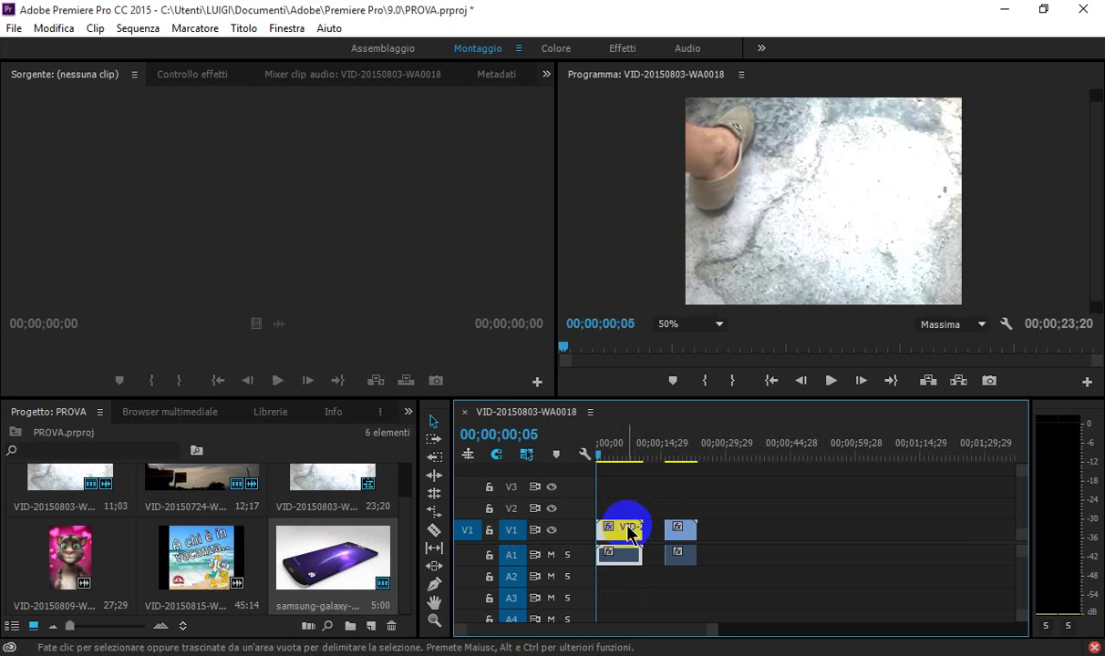
left_click_drag(630, 550, 651, 541)
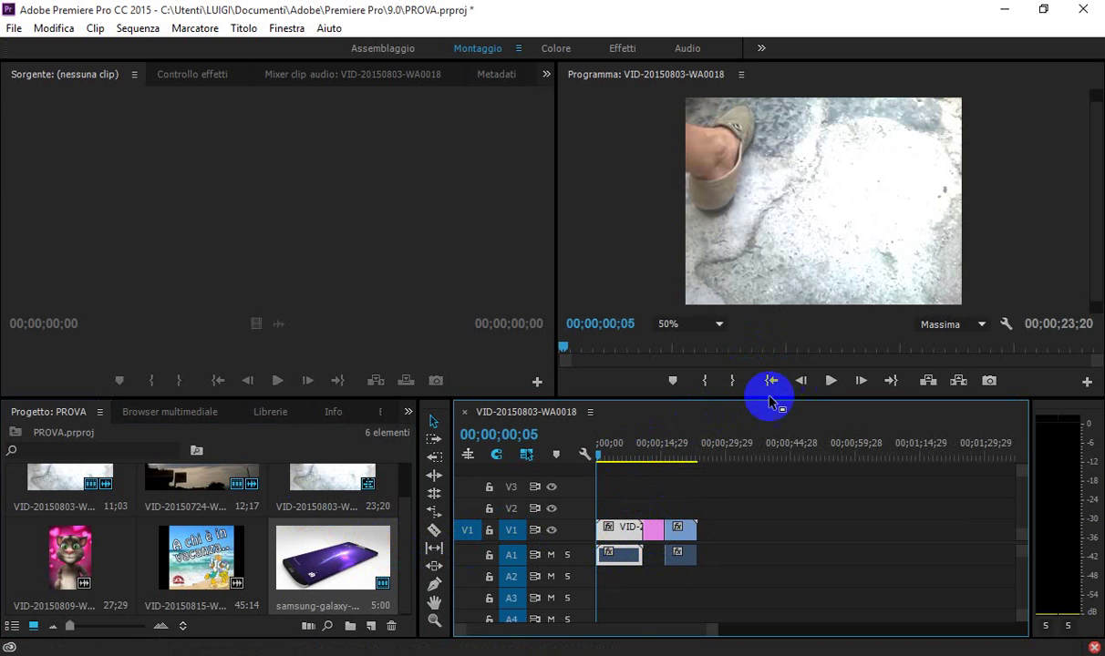
left_click_drag(599, 463, 630, 459)
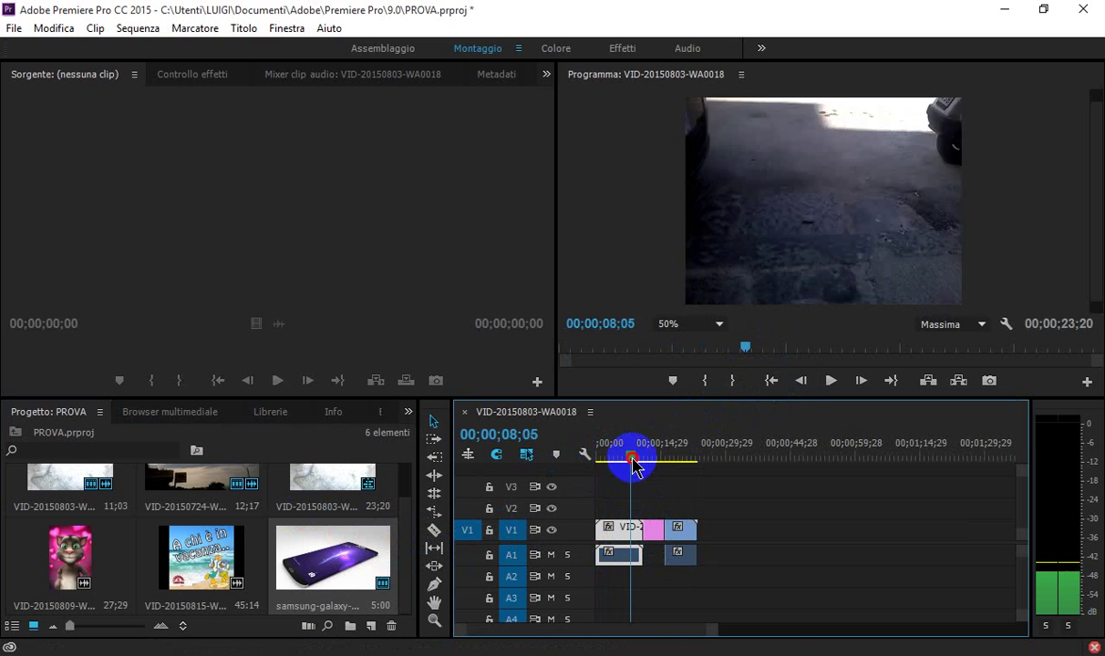
Trim the first clip's edge and move the VID clip to the sequence start
left_click(827, 381)
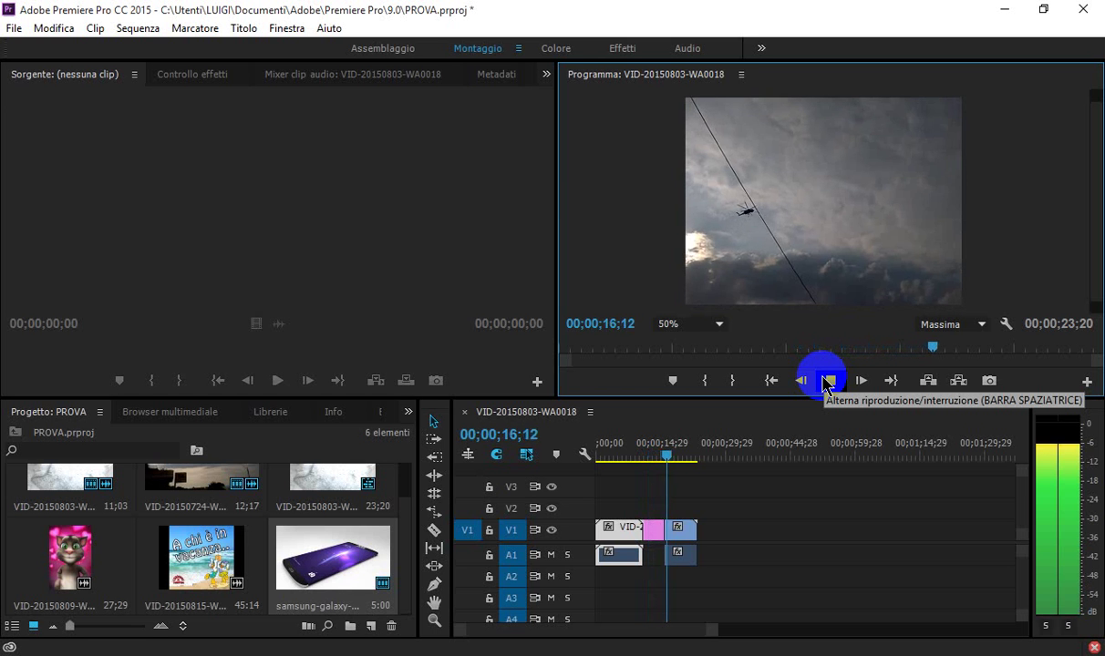
left_click(828, 381)
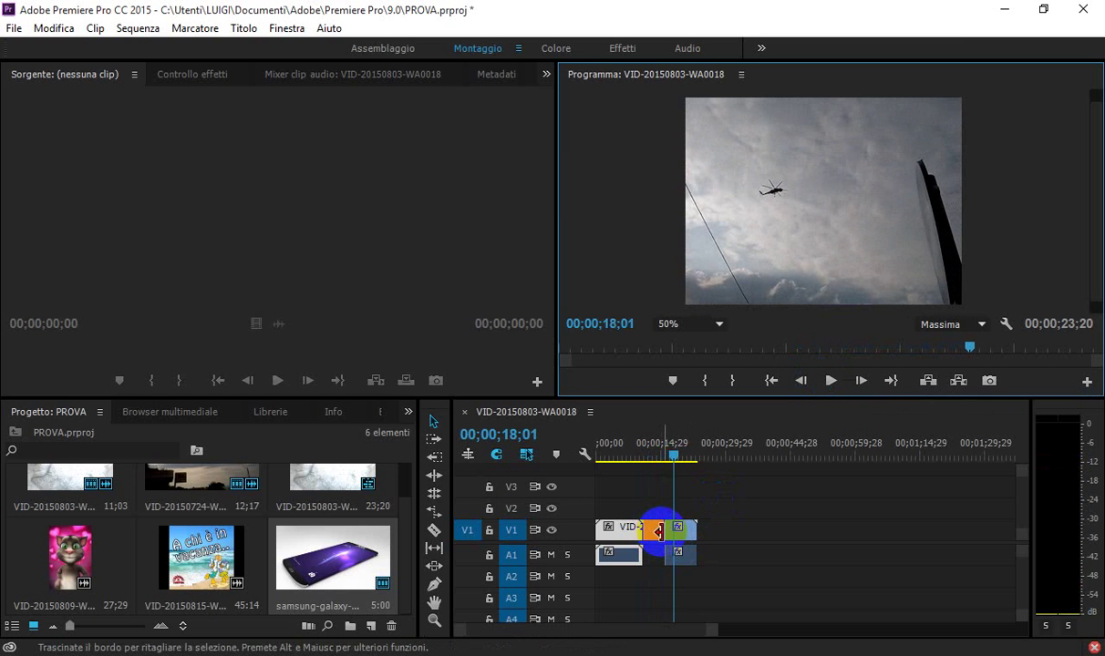
mouse_move(657, 532)
left_mouse_down()
mouse_move(642, 534)
mouse_move(718, 538)
left_mouse_up()
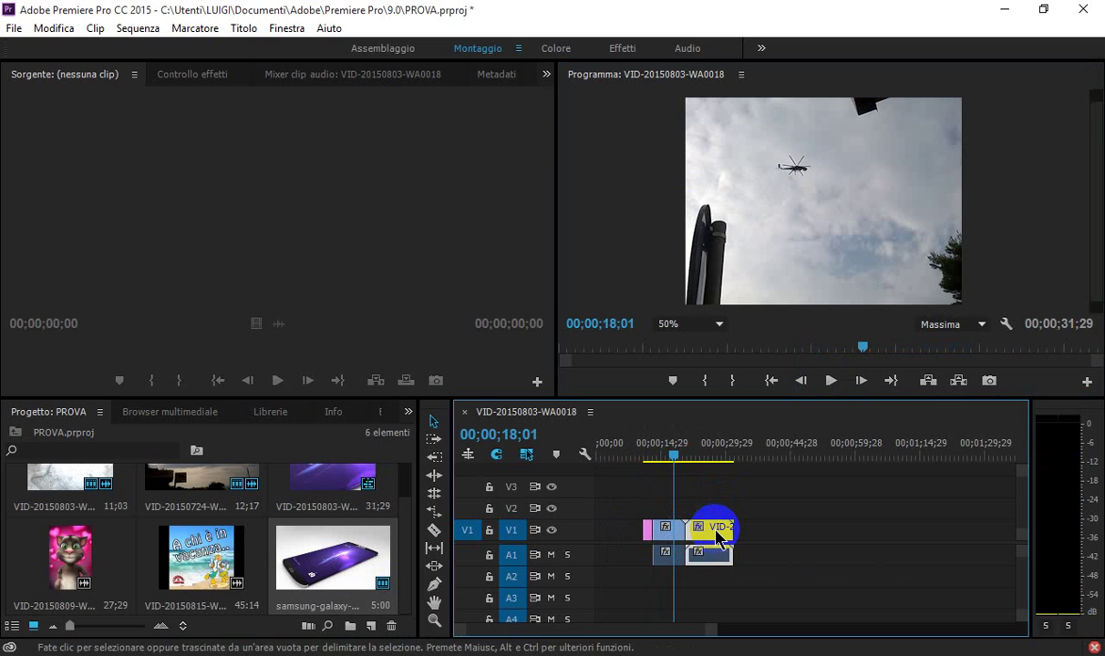
left_click(638, 529)
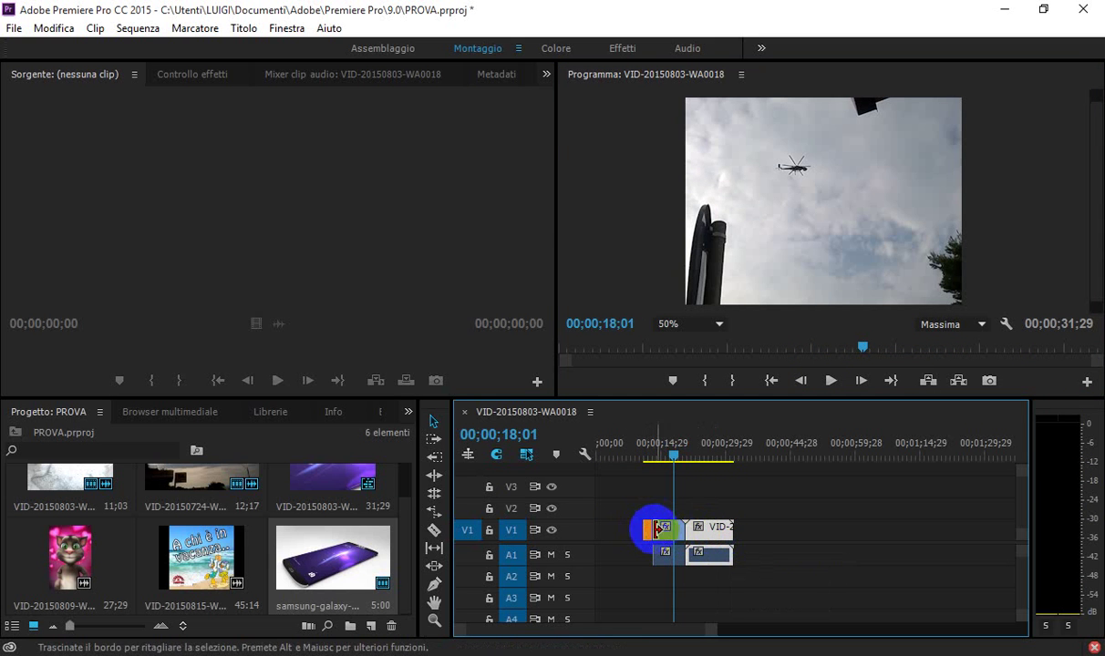
left_click(696, 531)
left_click_drag(709, 538, 629, 529)
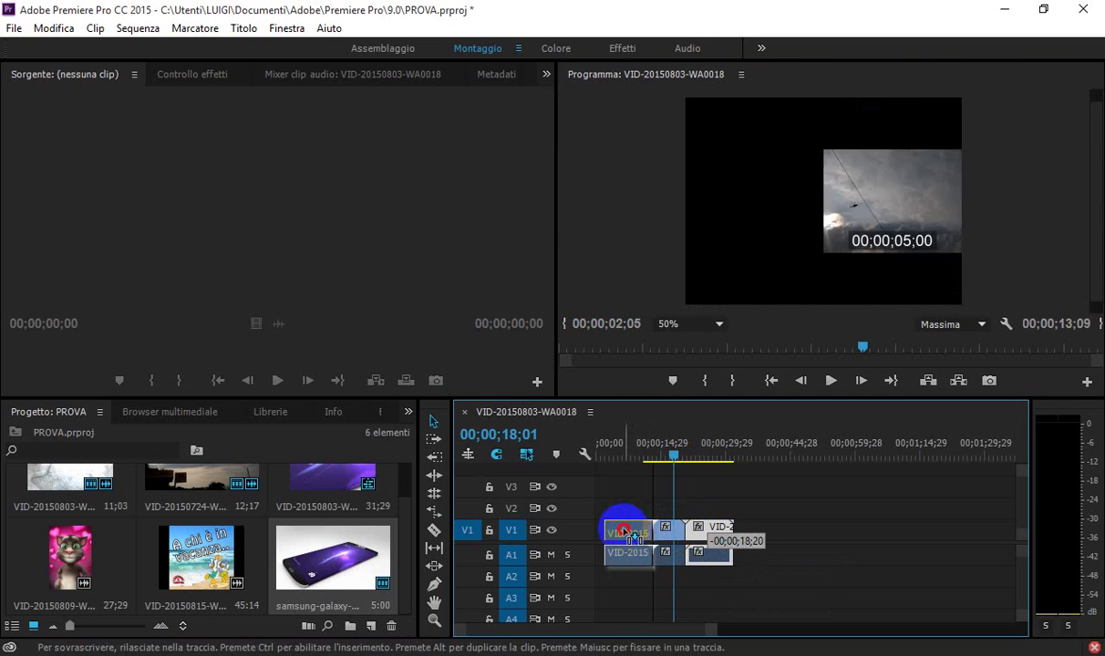
Trim about two seconds off the end of the A1 audio clip
left_click(644, 553)
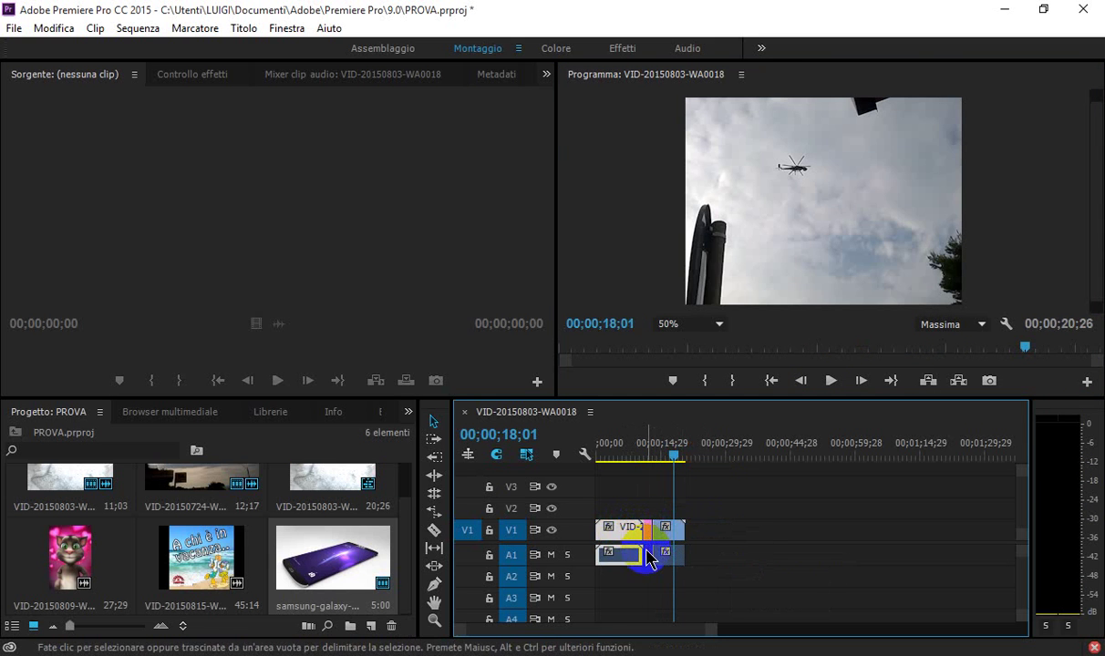
left_click_drag(651, 554, 638, 557)
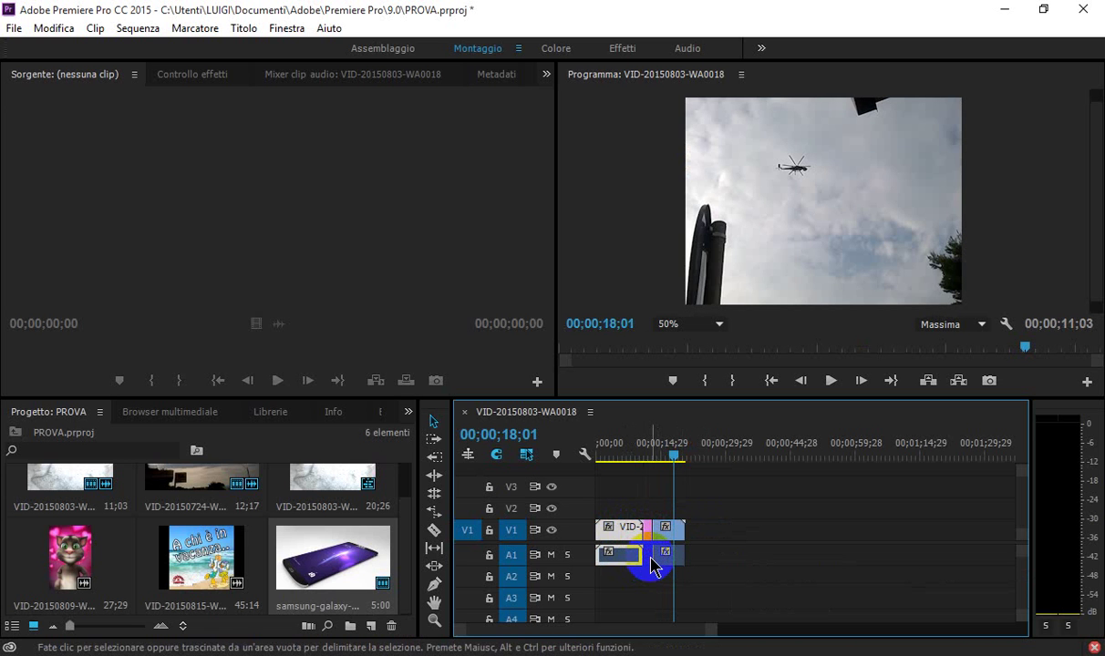
mouse_move(641, 554)
left_mouse_down()
mouse_move(611, 556)
mouse_move(640, 552)
left_mouse_up()
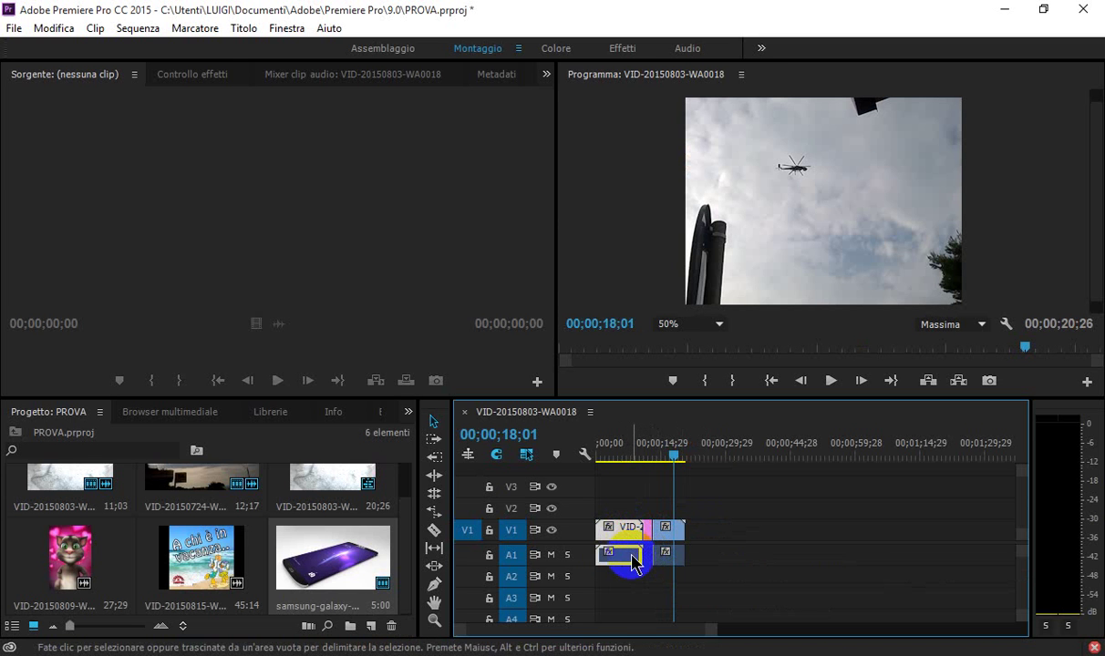
mouse_move(641, 554)
left_mouse_down()
mouse_move(630, 556)
mouse_move(700, 533)
mouse_move(716, 540)
left_mouse_up()
left_click(687, 531)
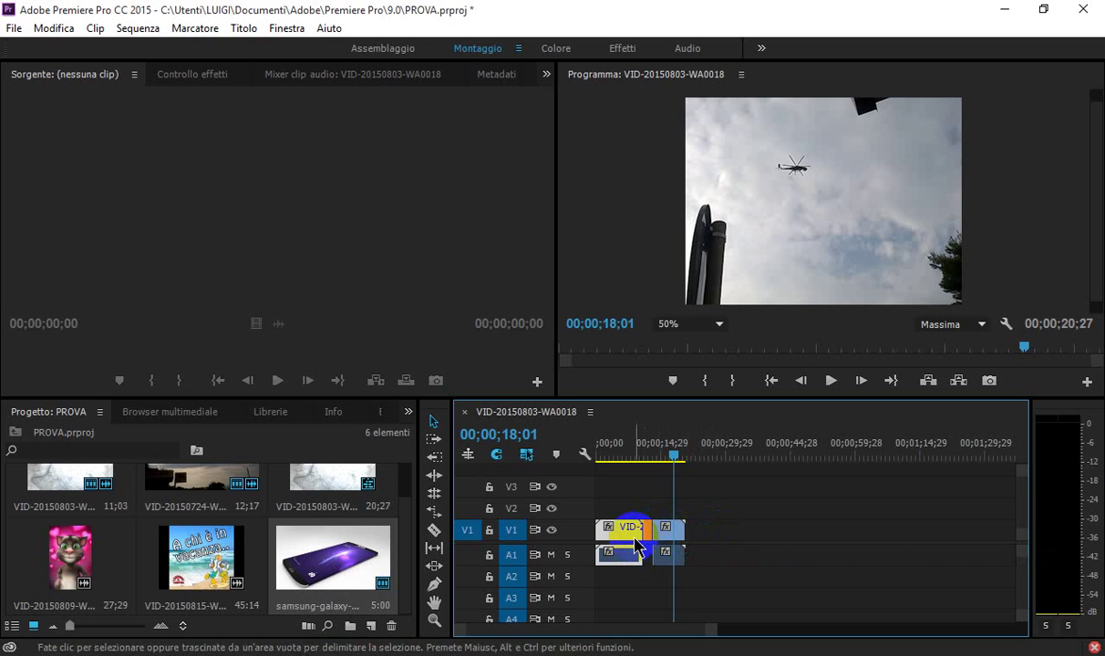
left_click_drag(672, 455, 637, 469)
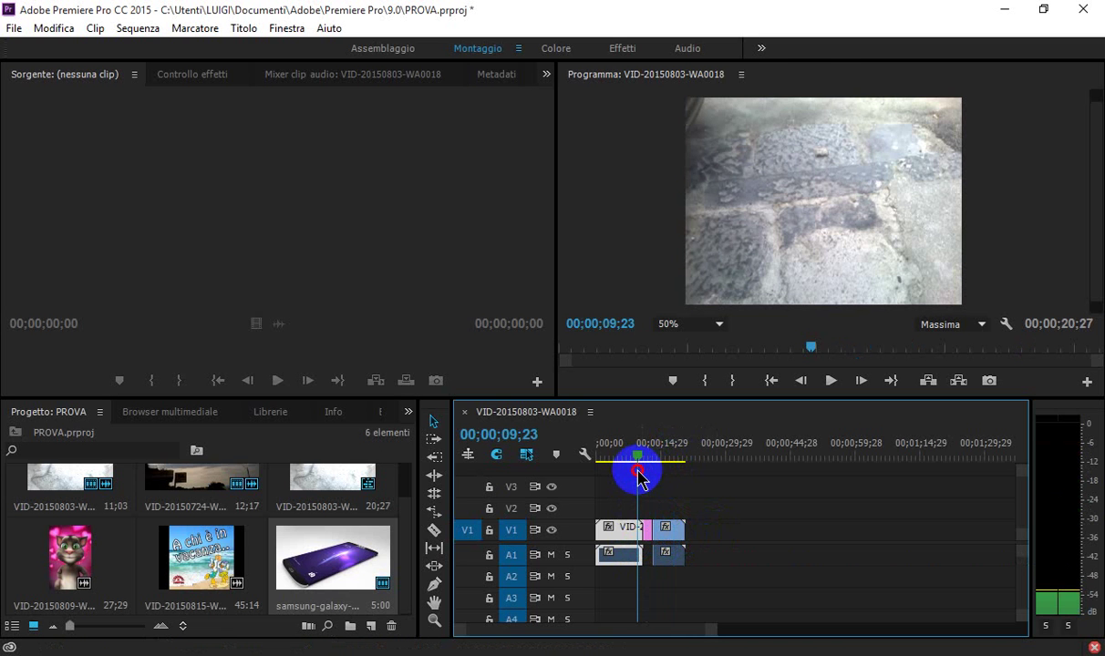
left_click(830, 381)
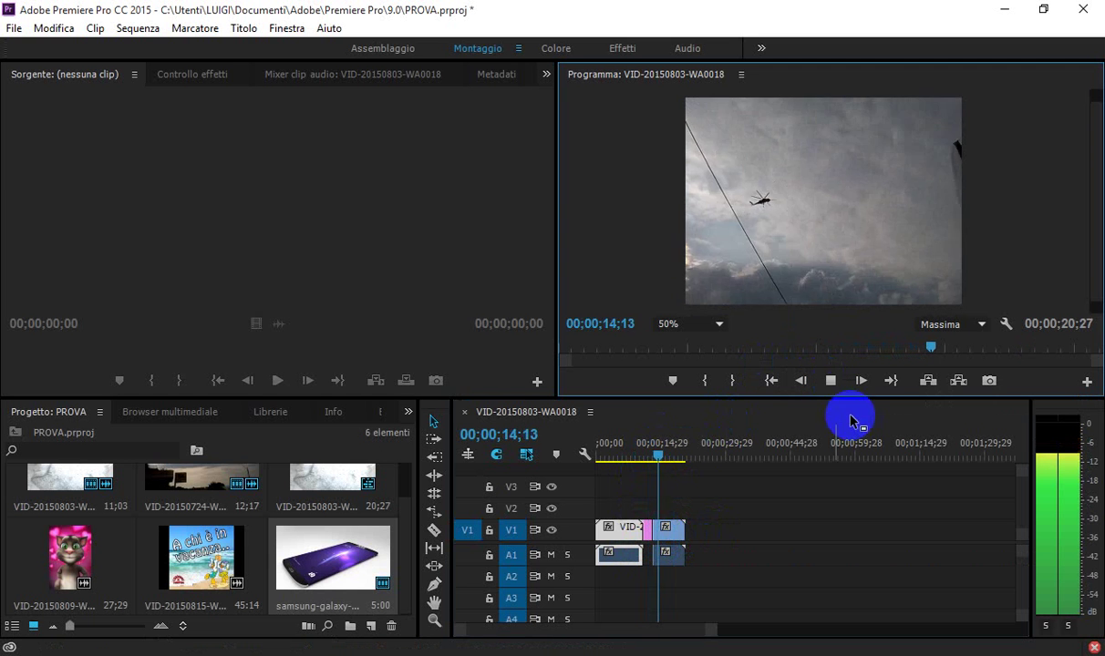
left_click(828, 392)
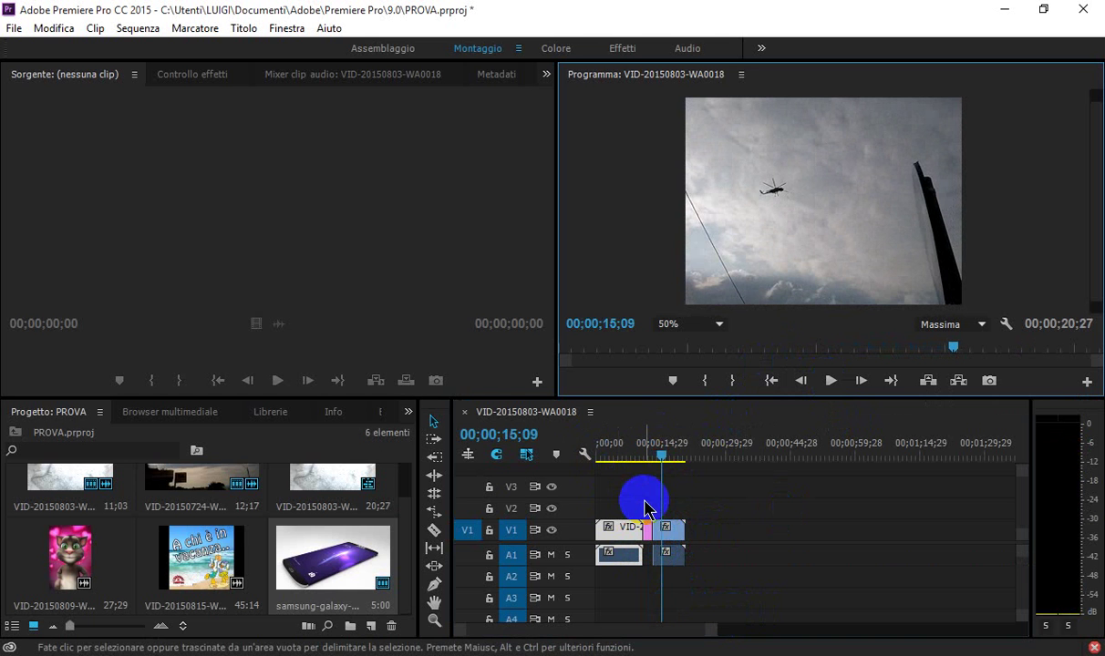
left_click_drag(661, 446, 623, 454)
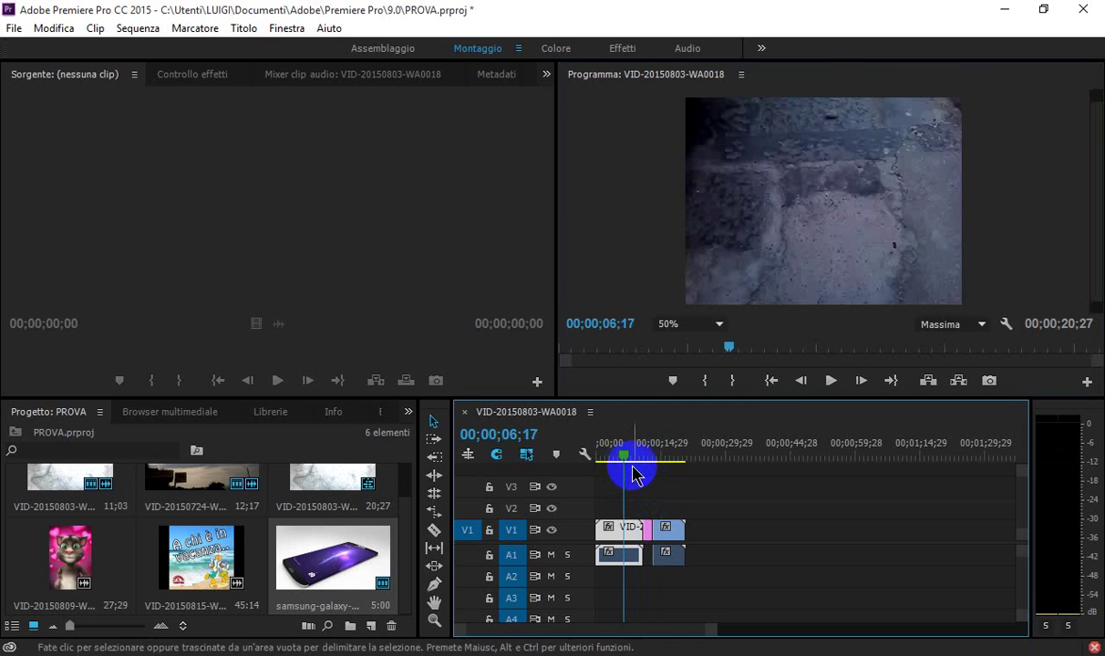
left_click(829, 381)
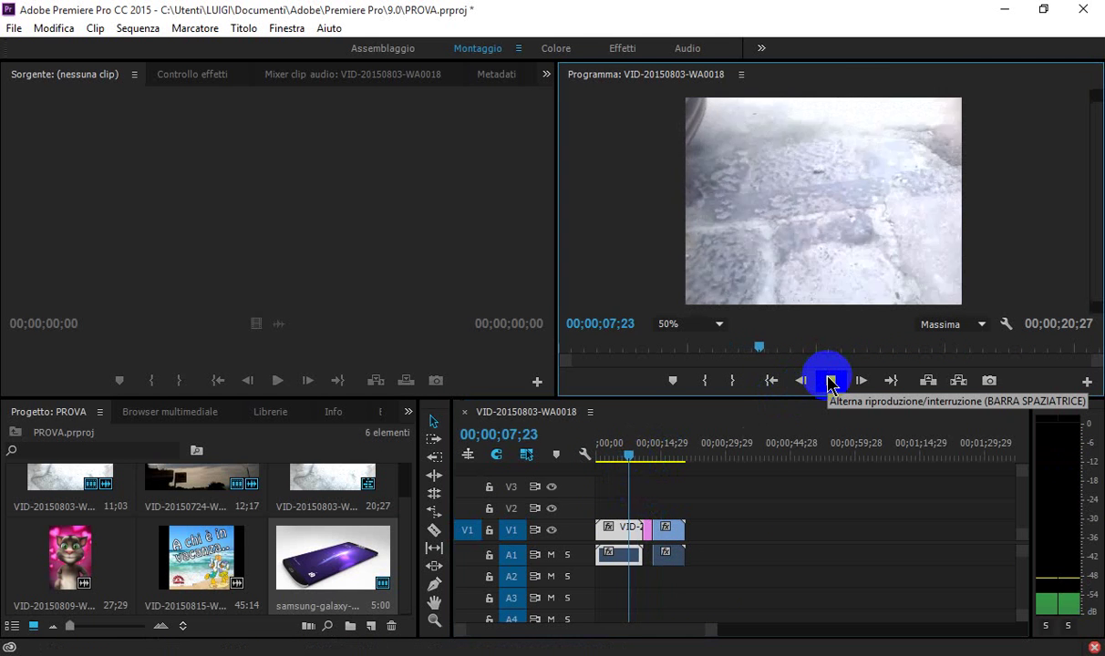
left_click(829, 381)
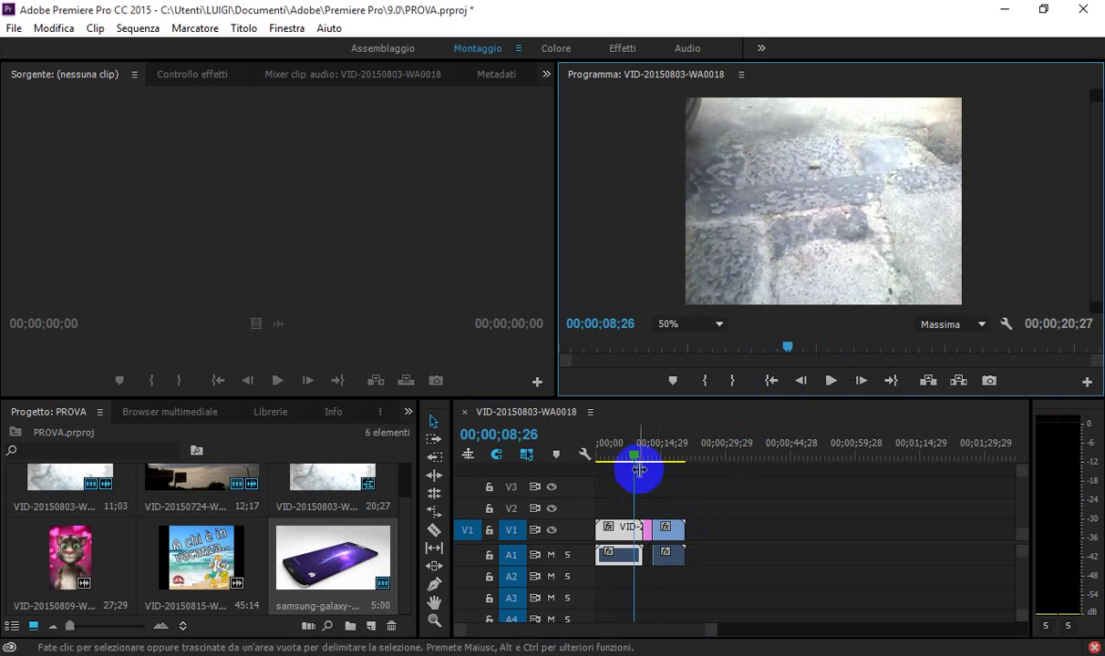
left_click_drag(639, 469, 641, 470)
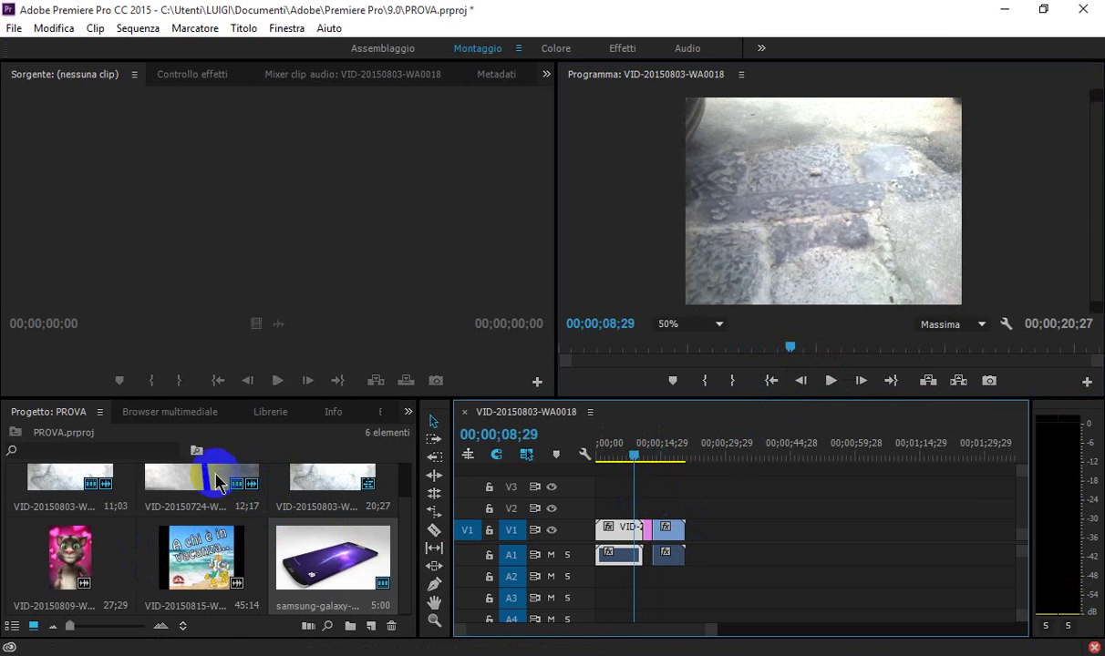
Add VID-20150809-WA0077 after the sky clip on V1/A1 and trim the A1 edge
mouse_move(62, 529)
left_mouse_down()
mouse_move(652, 556)
mouse_move(715, 573)
left_mouse_up()
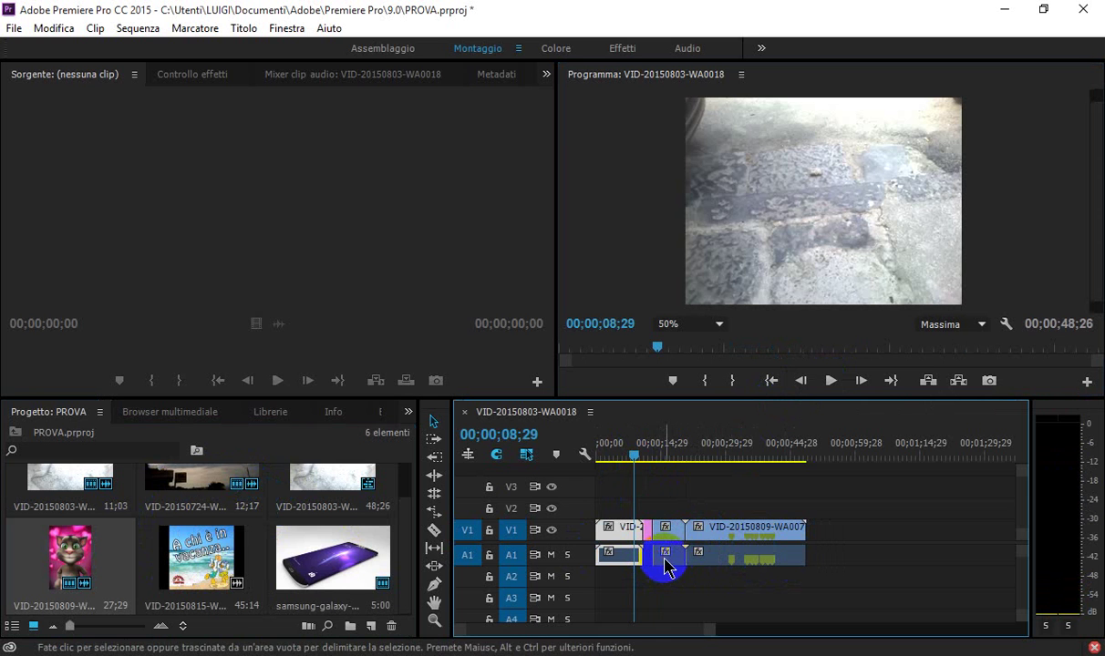
left_click_drag(655, 558, 650, 565)
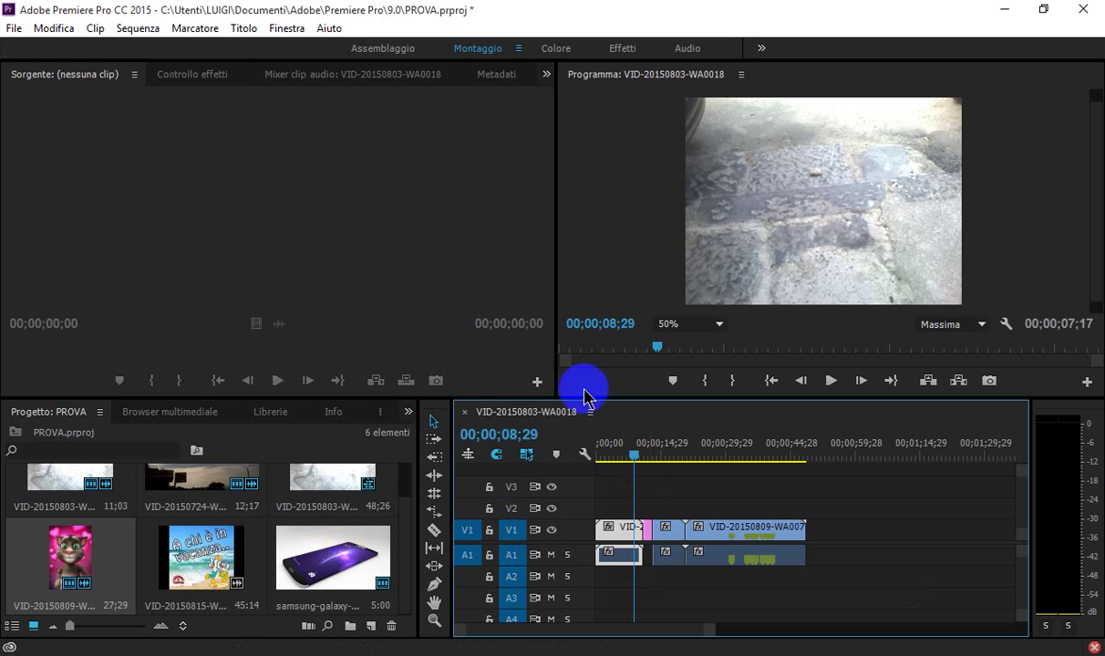
left_click(727, 528)
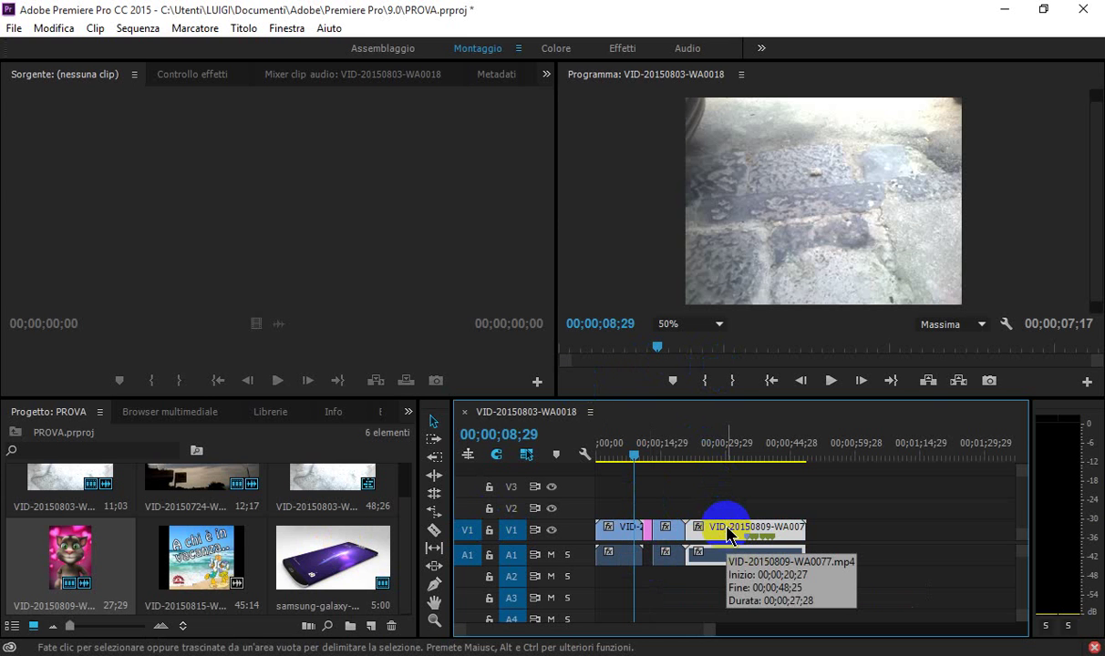
left_click_drag(728, 532, 353, 53)
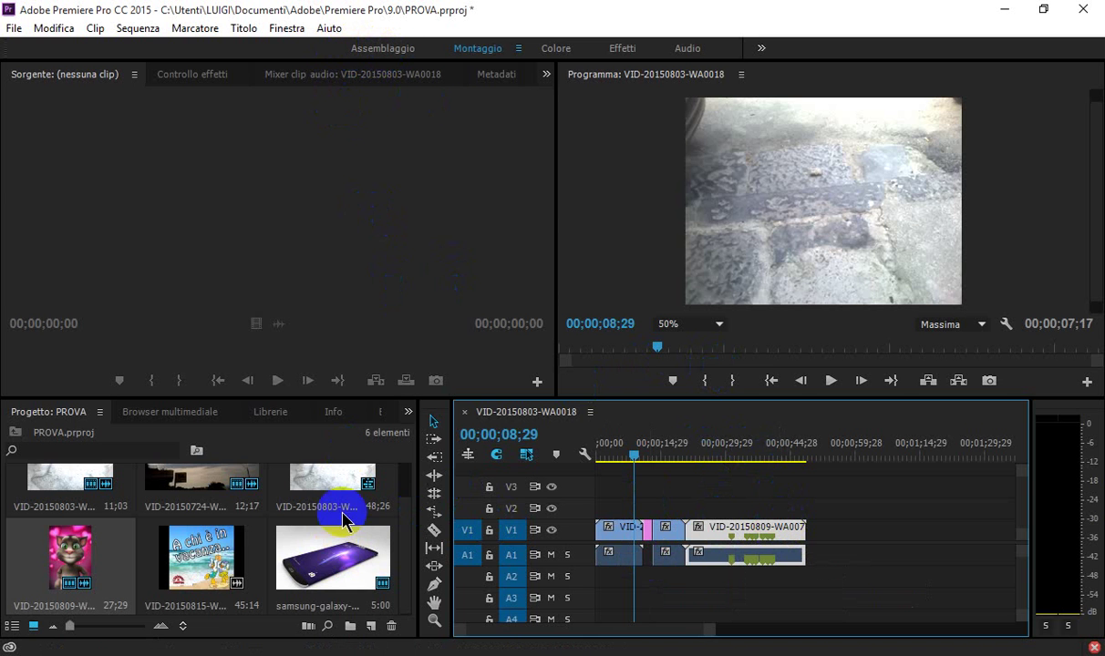
left_click(404, 515)
mouse_move(404, 515)
left_mouse_down()
mouse_move(402, 478)
mouse_move(430, 584)
left_mouse_up()
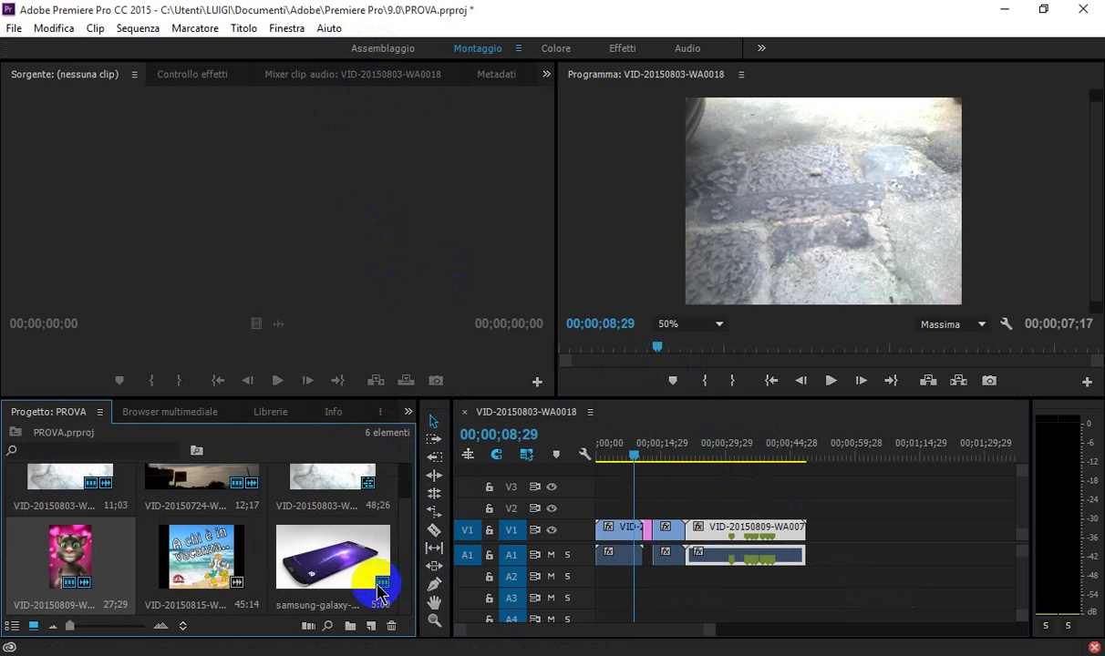
left_click(16, 30)
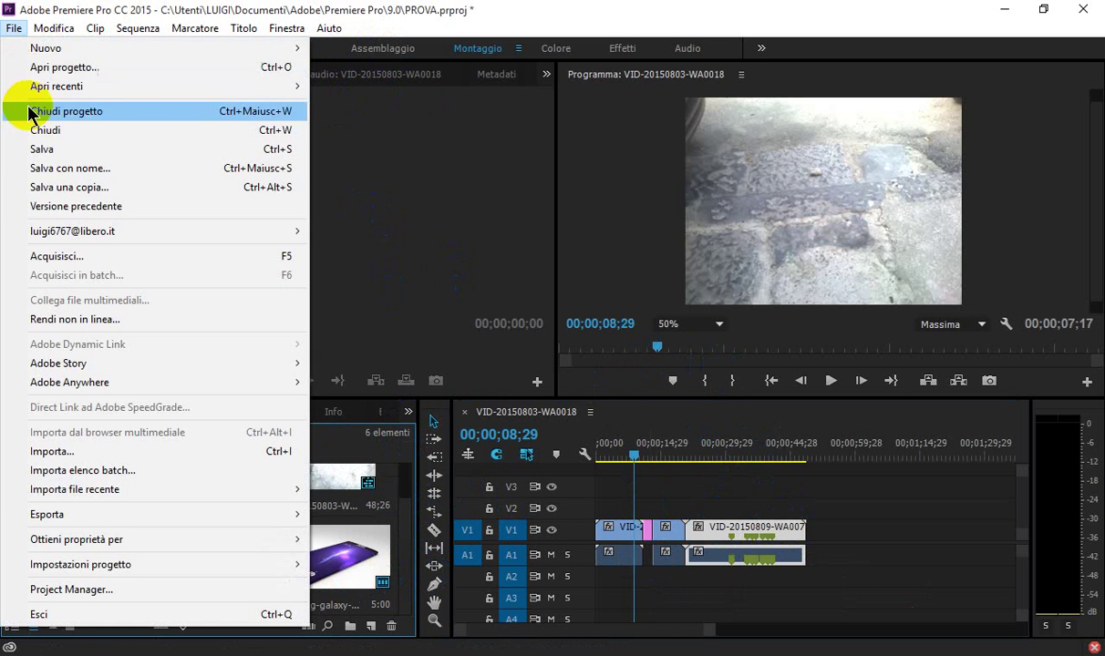
Import the image Galaxy-S6-fiyati.jpg into the project
left_click(62, 452)
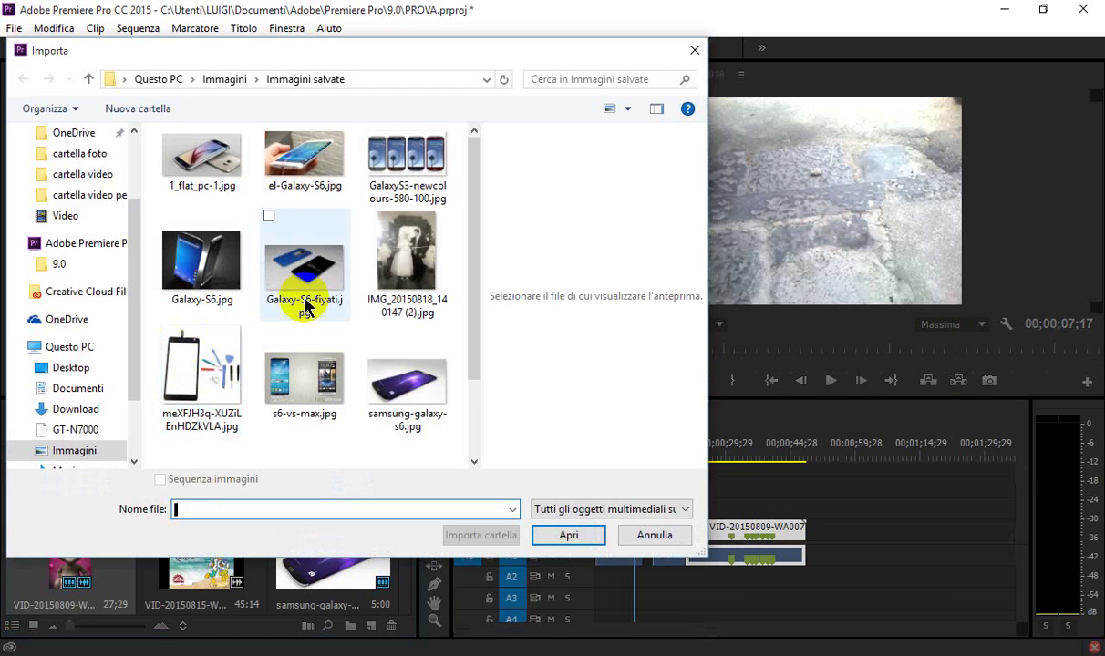
left_click(308, 277)
double_click(308, 277)
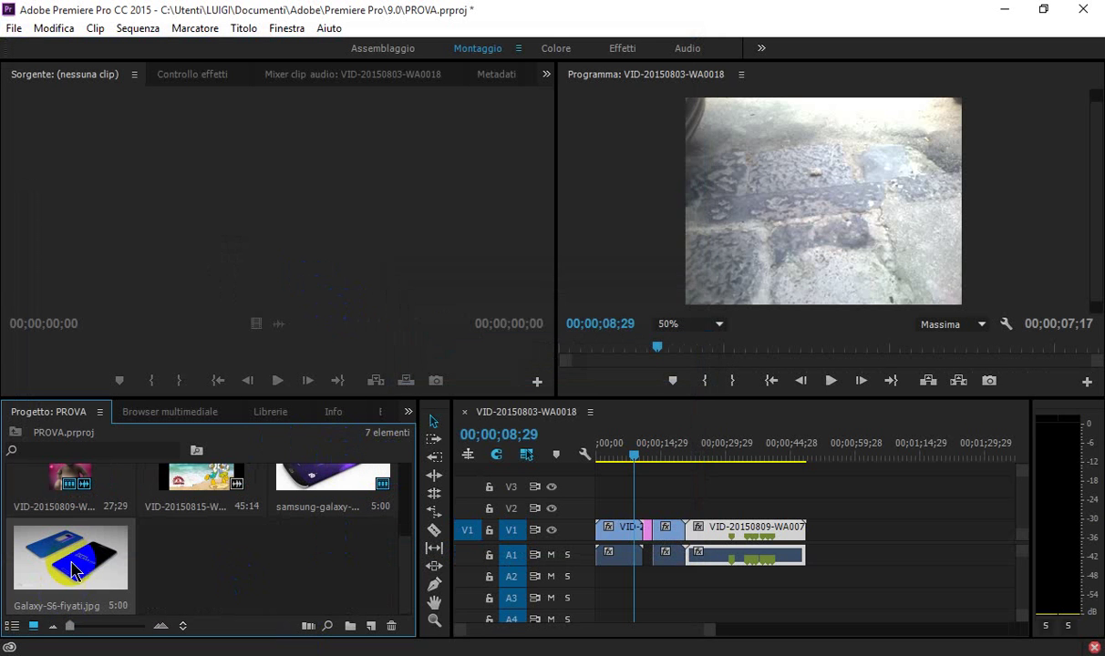
Place Galaxy-S6-fiyati.jpg on V2 above the second clip and preview the overlay
left_click_drag(71, 560, 862, 546)
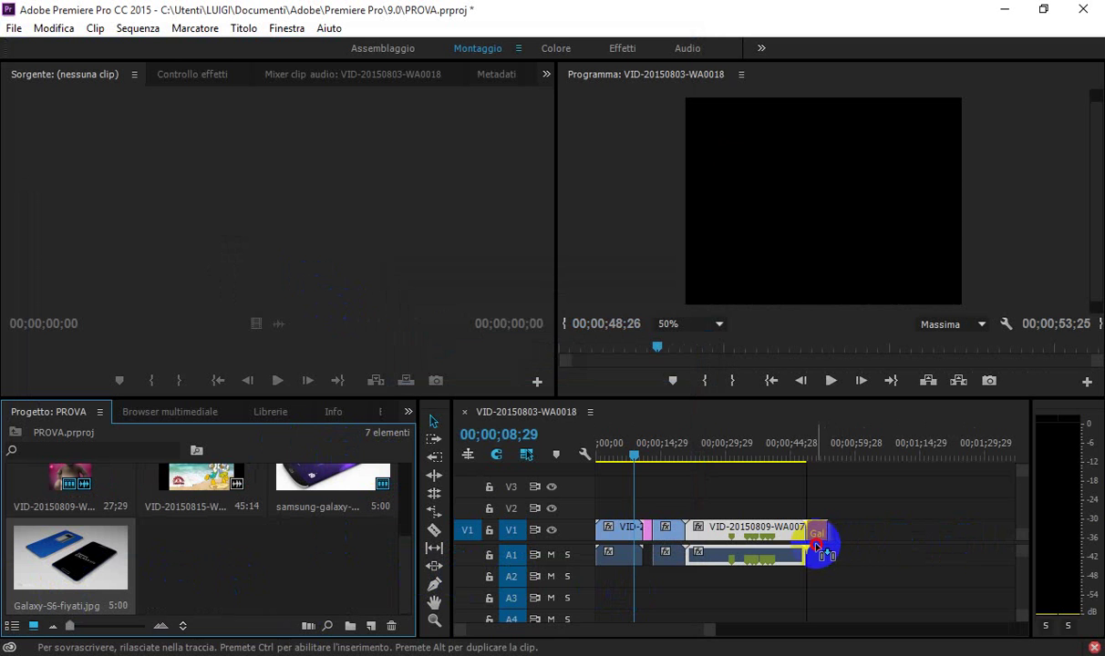
left_click_drag(862, 545, 821, 541)
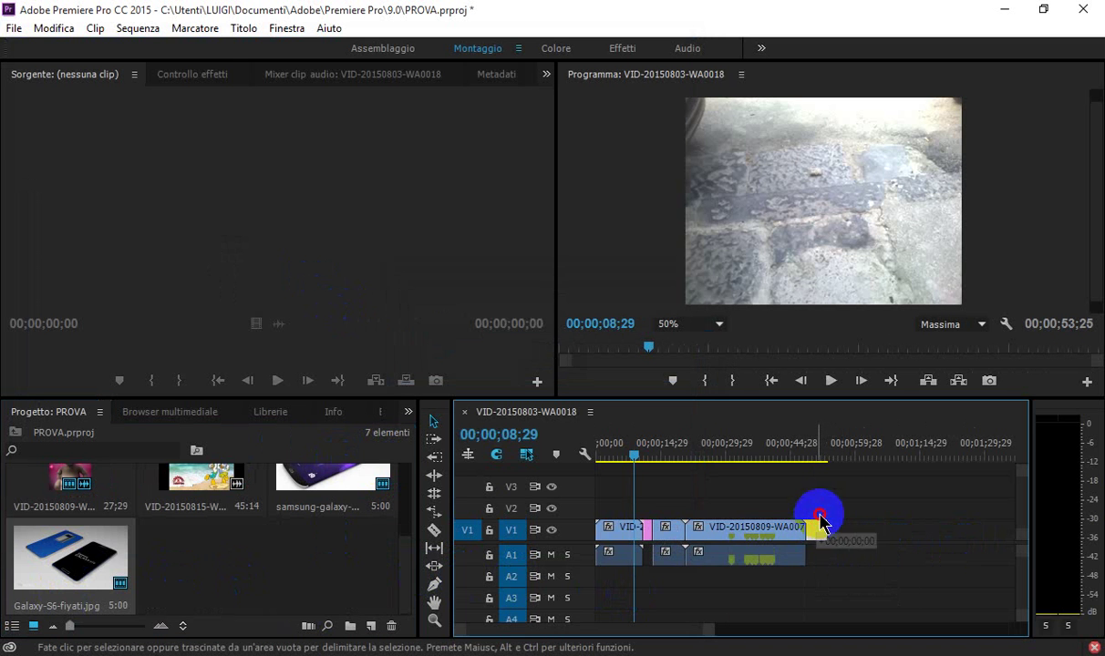
mouse_move(820, 532)
left_mouse_down()
mouse_move(654, 495)
mouse_move(660, 507)
left_mouse_up()
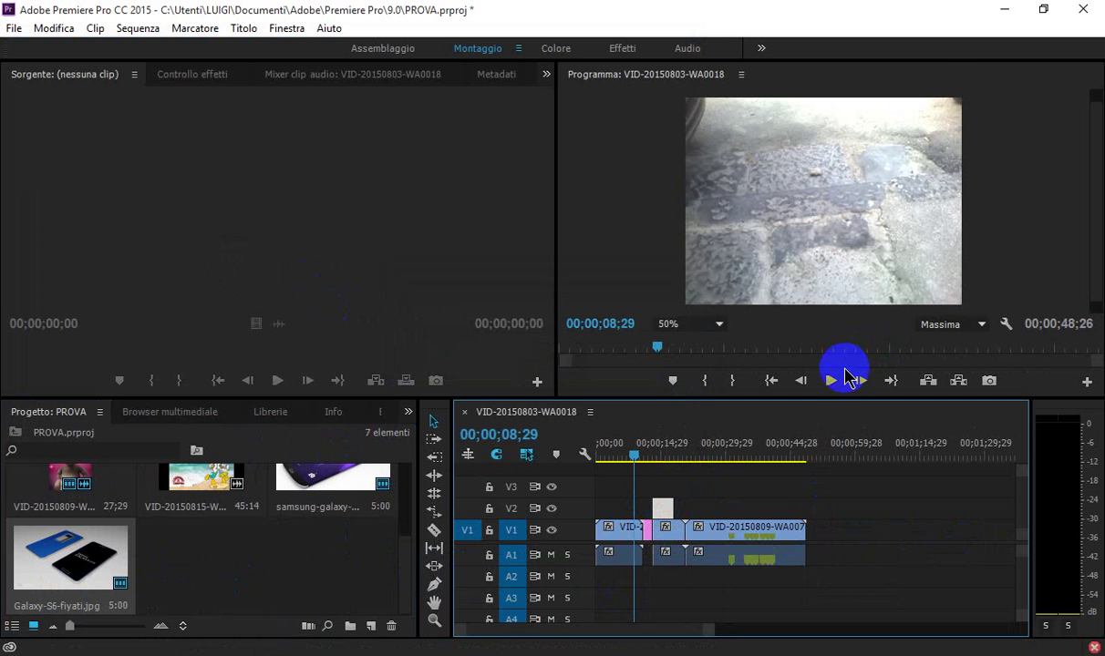
left_click(830, 381)
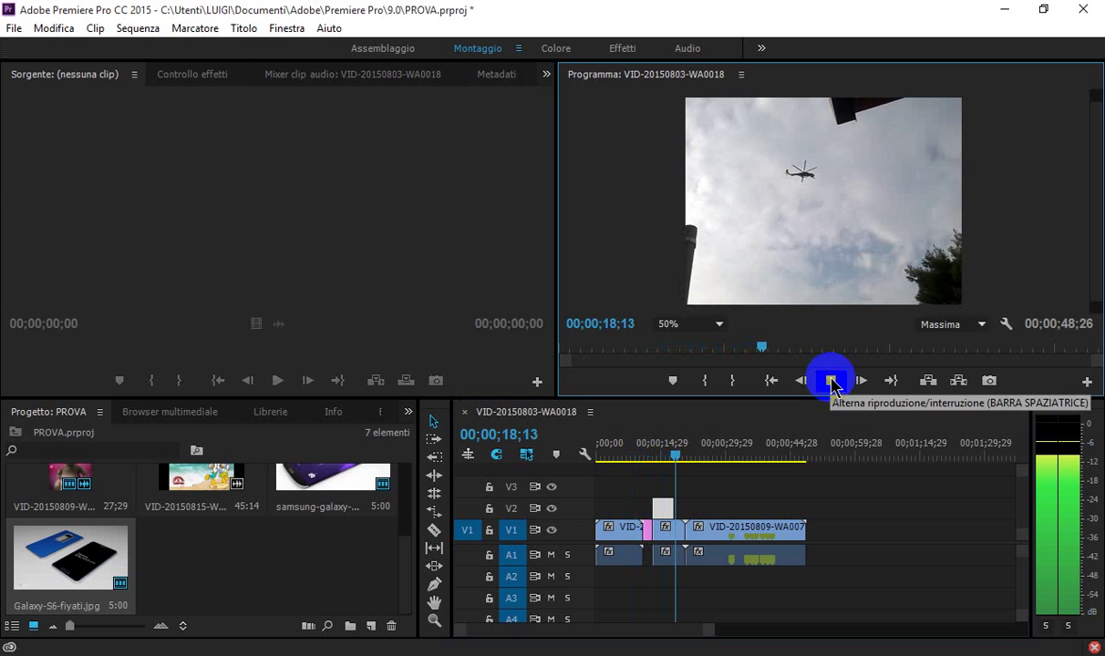
left_click(831, 381)
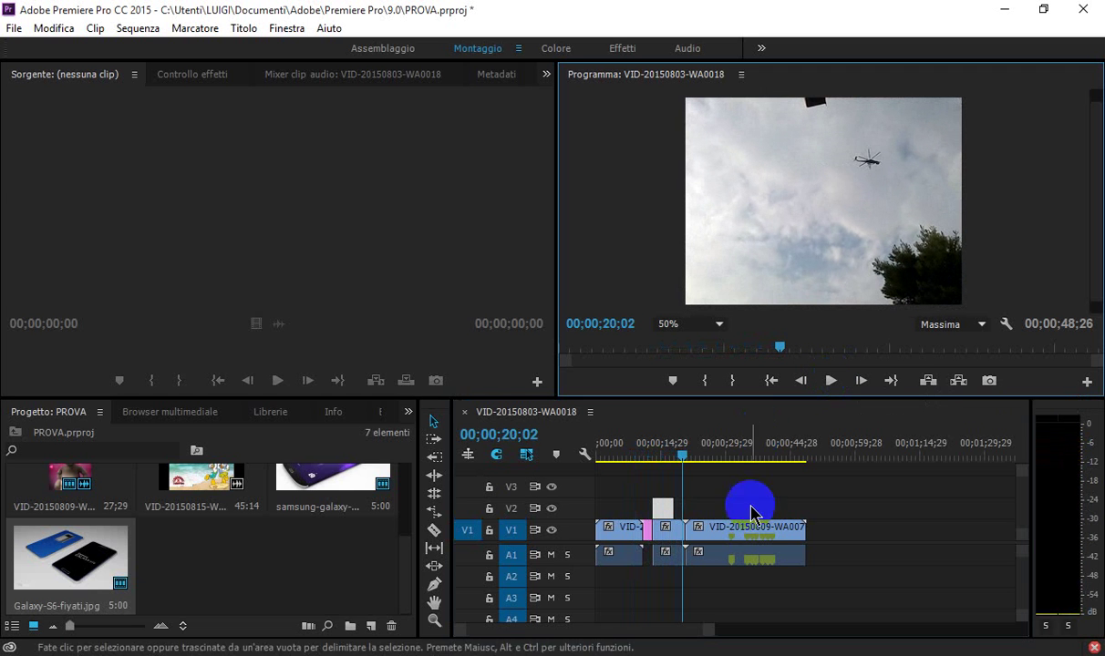
left_click(666, 508)
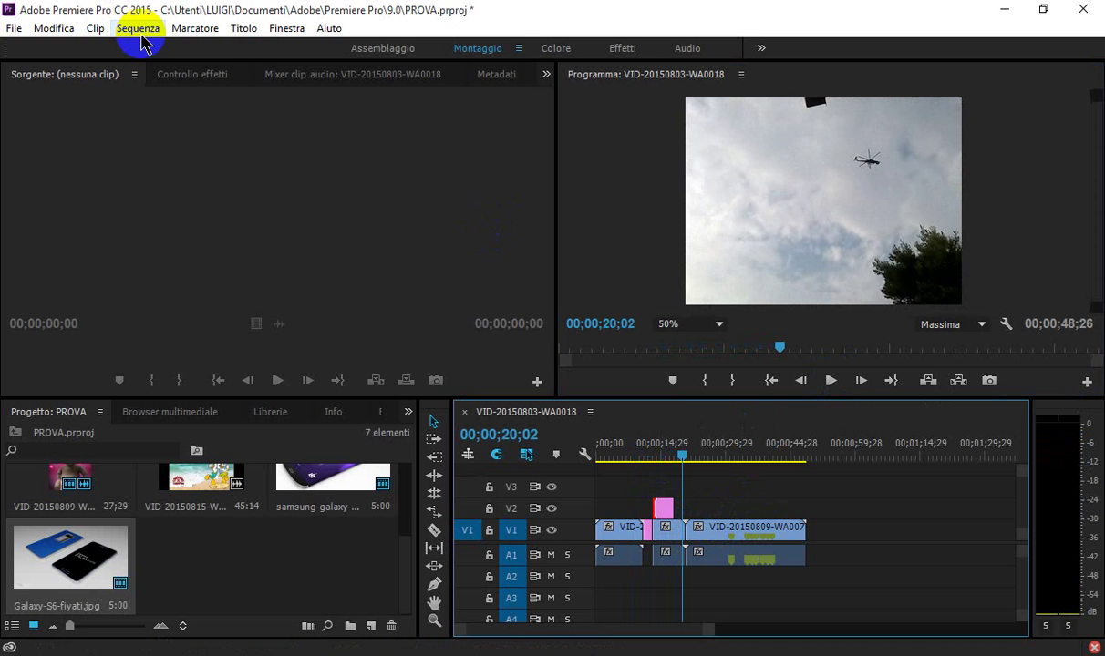
Show the Galaxy-S6 still's Opacity settings in Effect Controls and lower its opacity
left_click(181, 76)
left_click(311, 76)
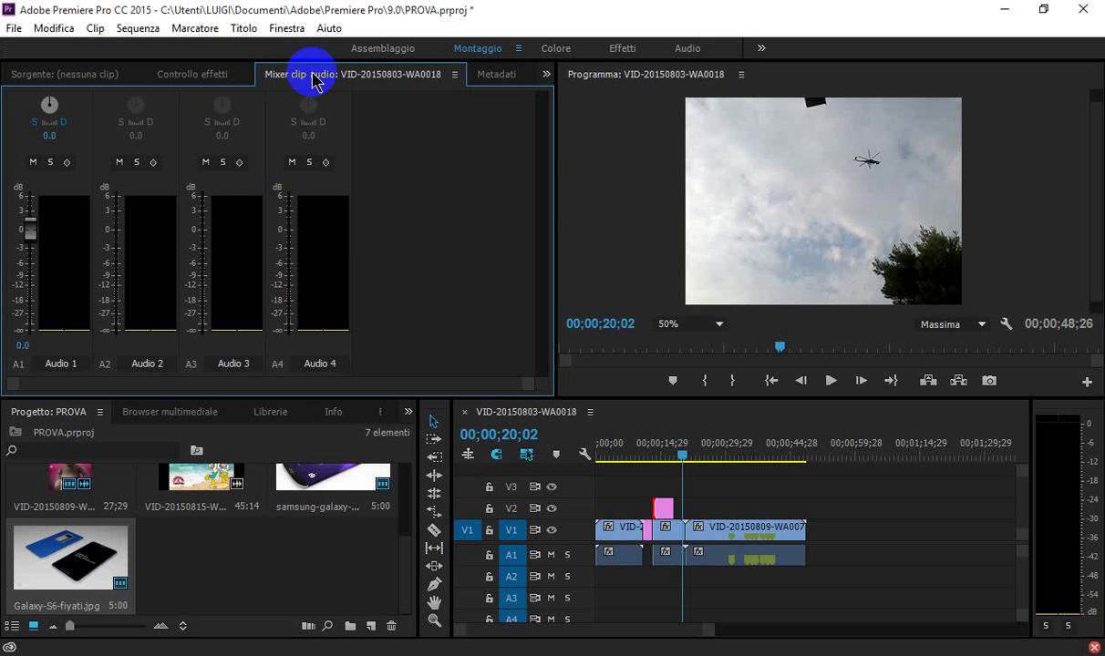
left_click(513, 76)
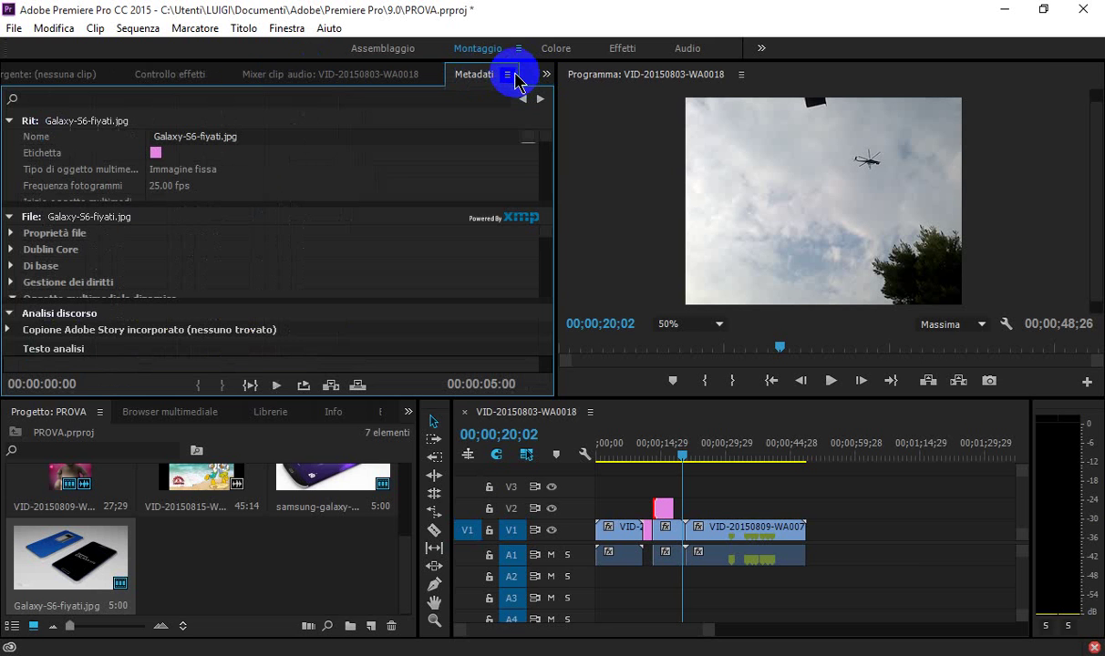
left_click(166, 78)
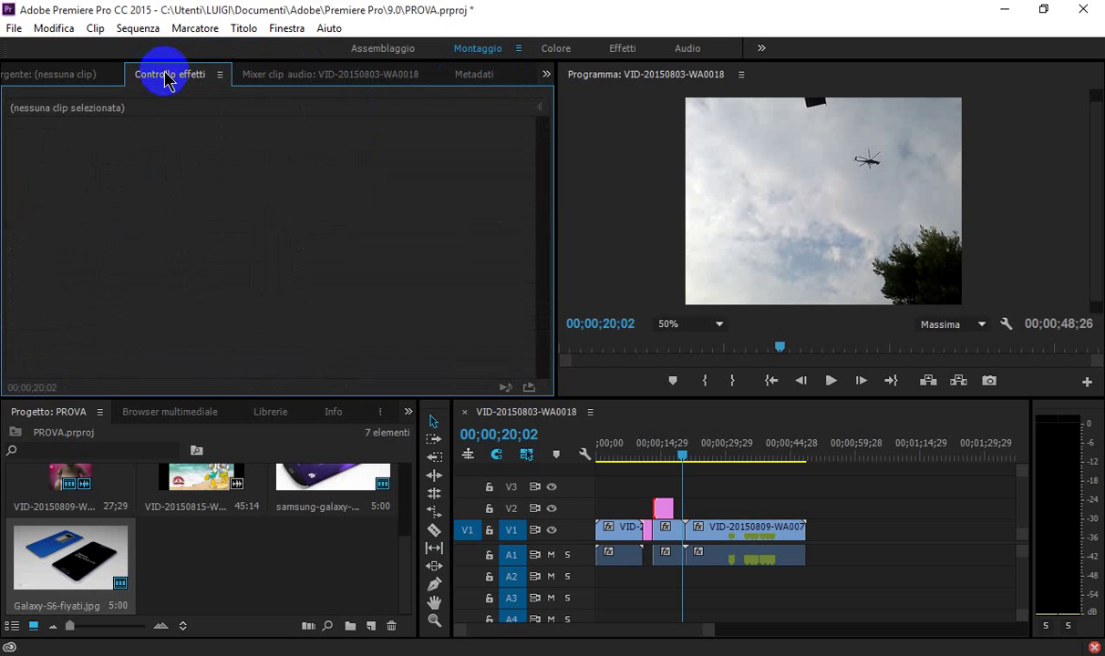
left_click(664, 509)
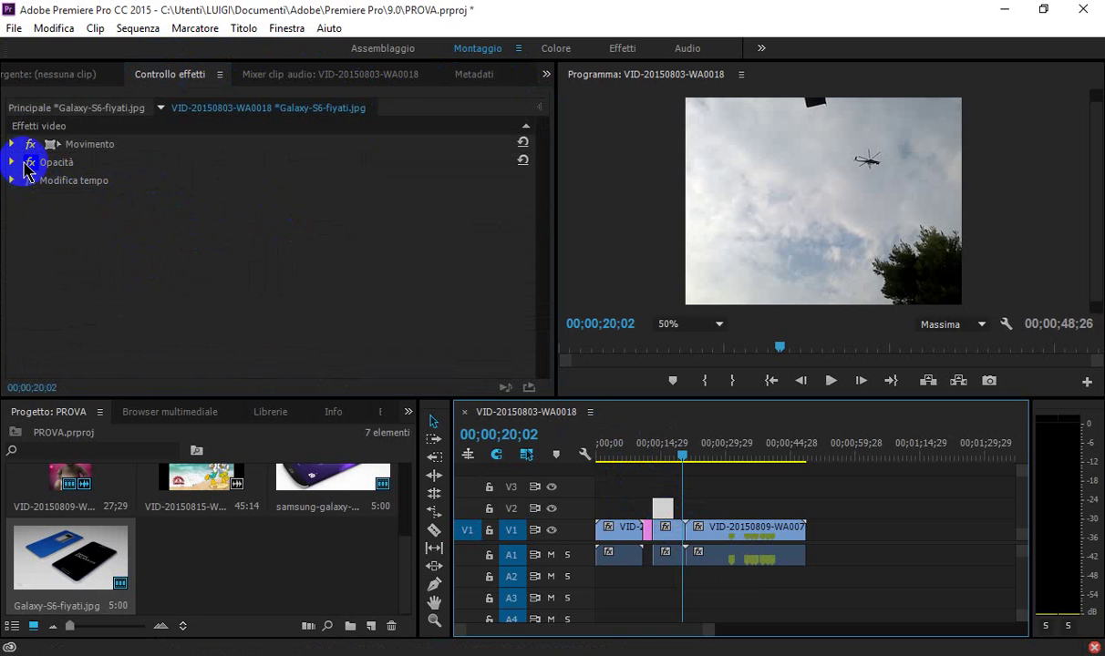
left_click(27, 164)
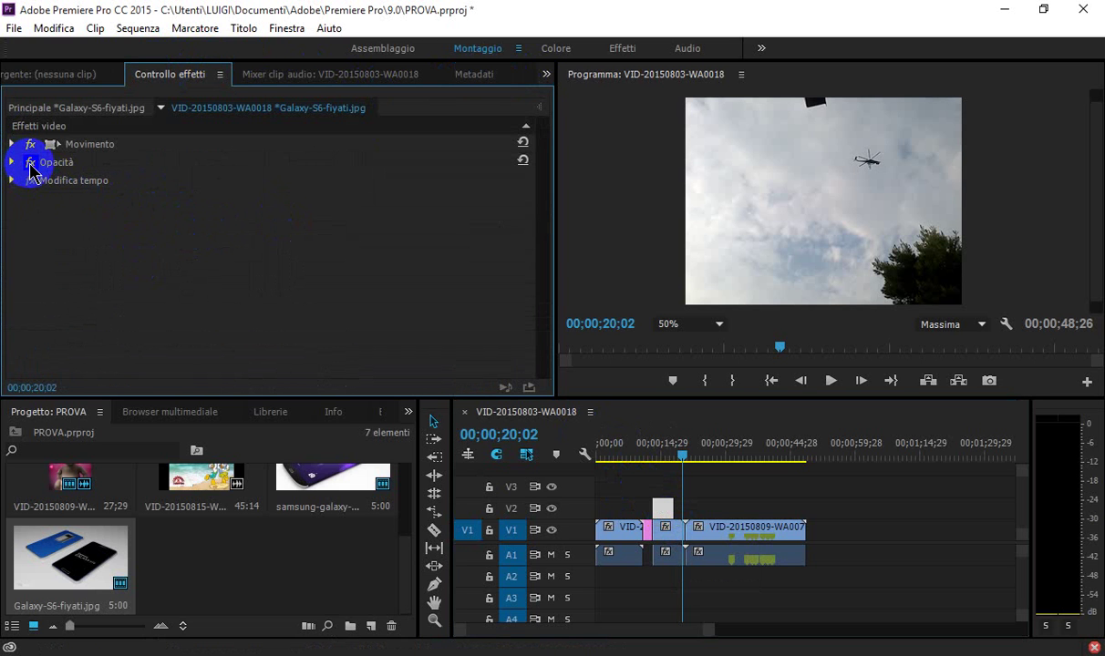
left_click(14, 163)
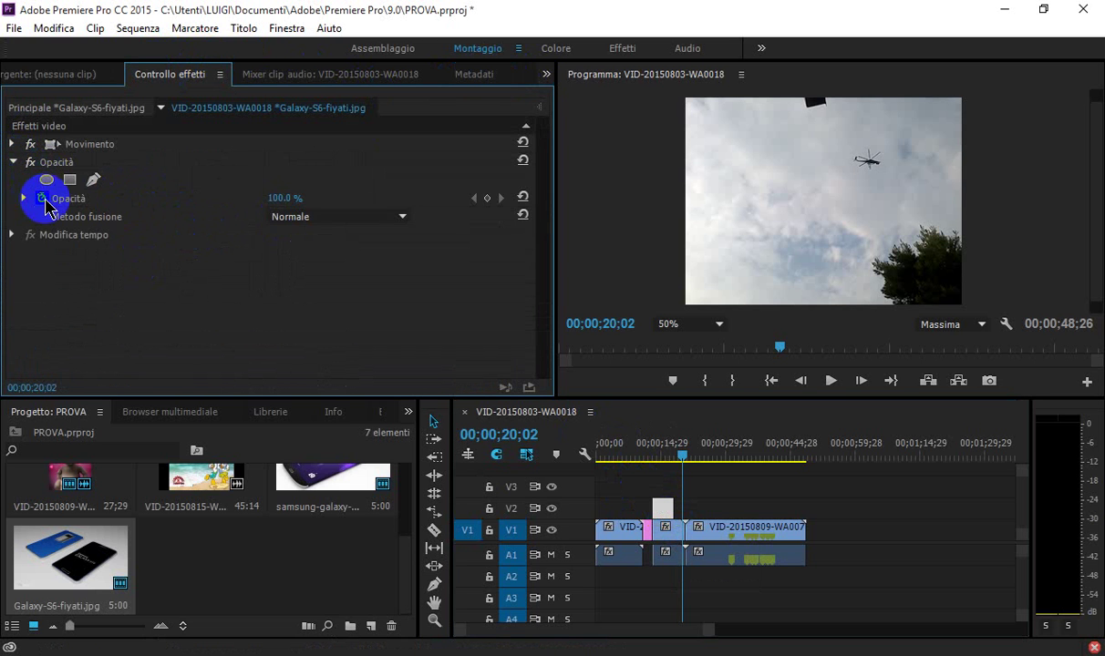
left_click_drag(285, 200, 239, 197)
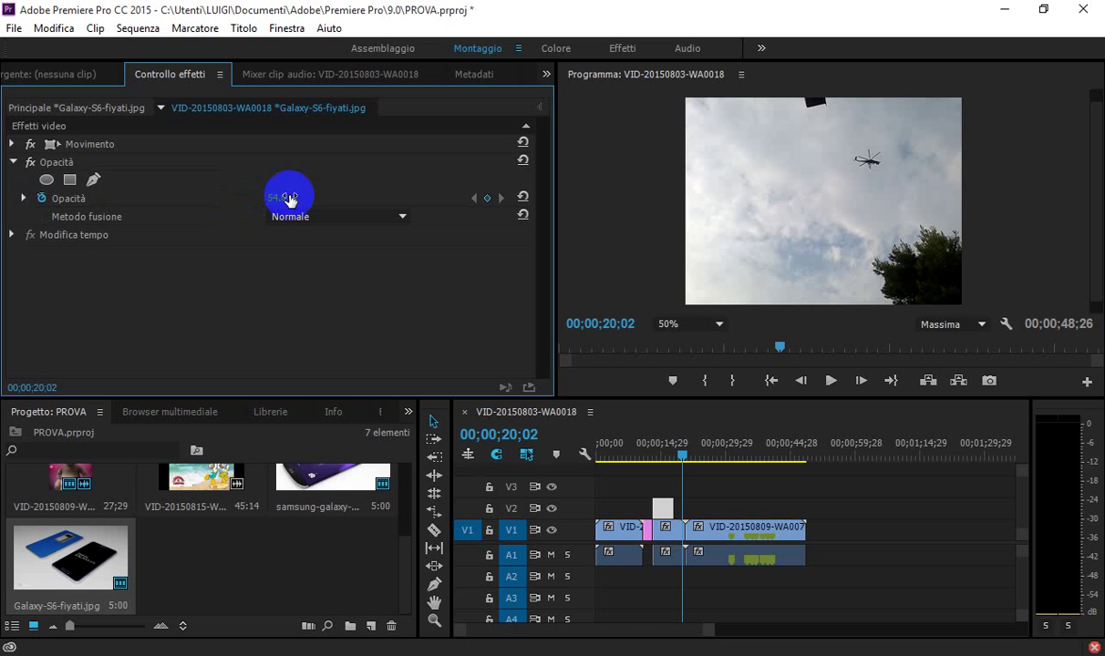
Reduce the still's opacity to about 30% and check it at 00;00;17;29
mouse_move(684, 463)
left_mouse_down()
mouse_move(648, 463)
mouse_move(658, 468)
left_mouse_up()
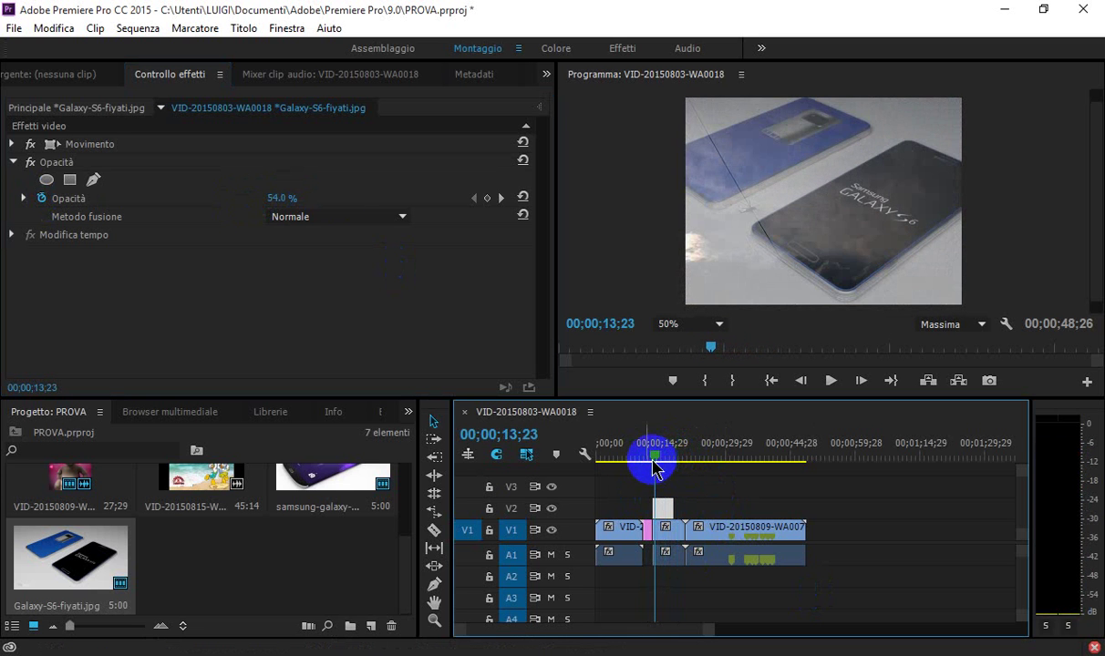
left_click(265, 197)
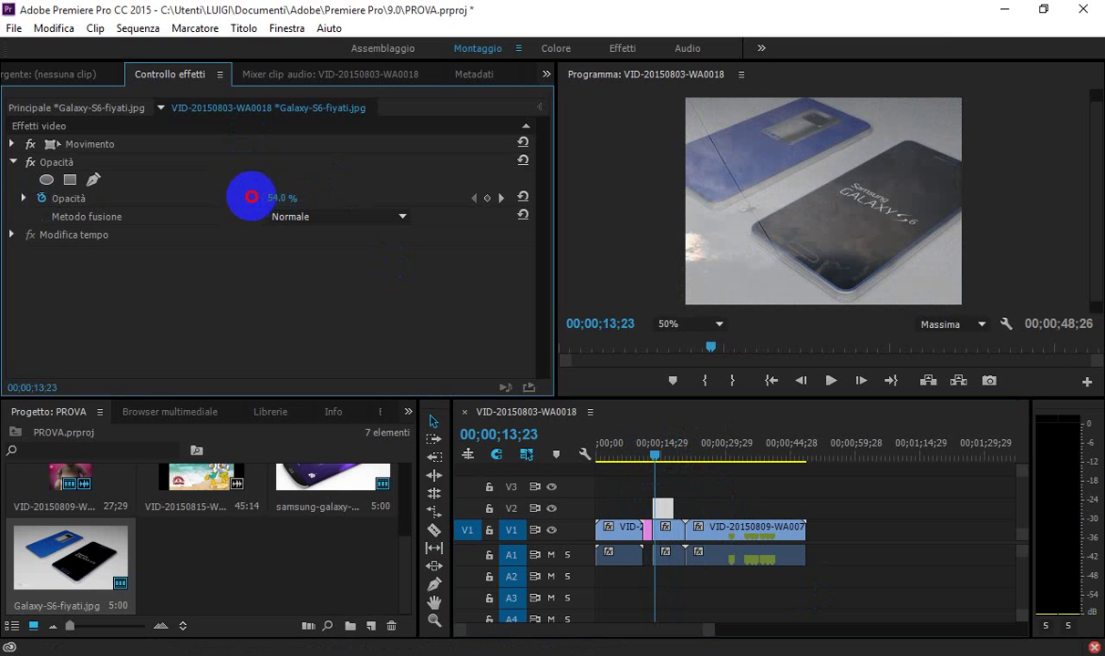
left_click_drag(252, 197, 226, 197)
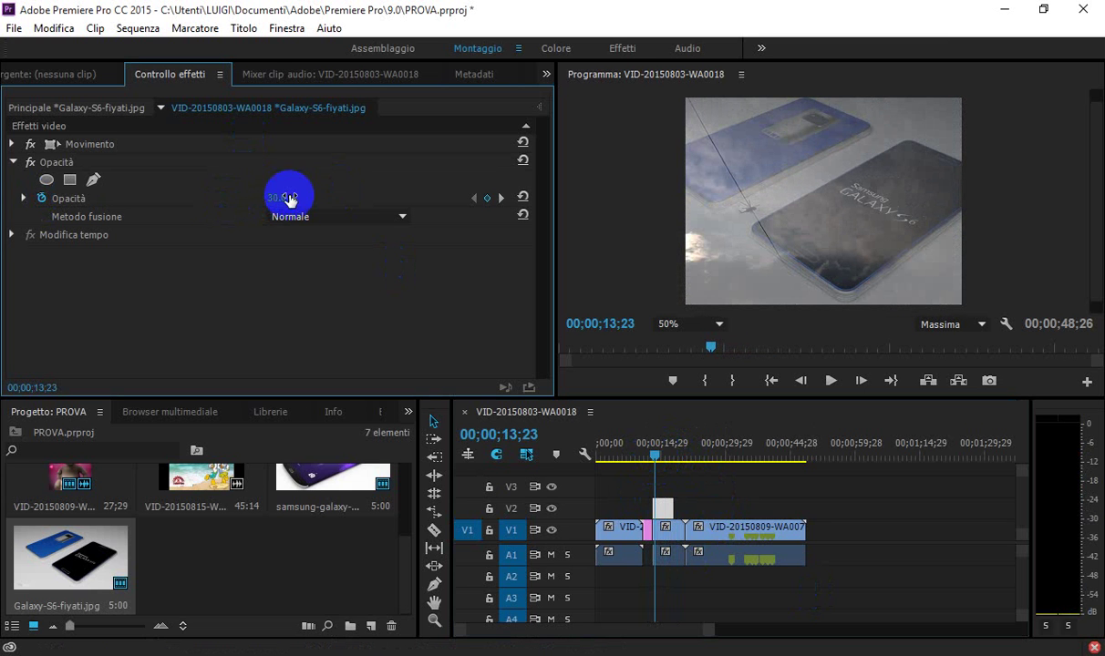
left_click_drag(653, 459, 681, 465)
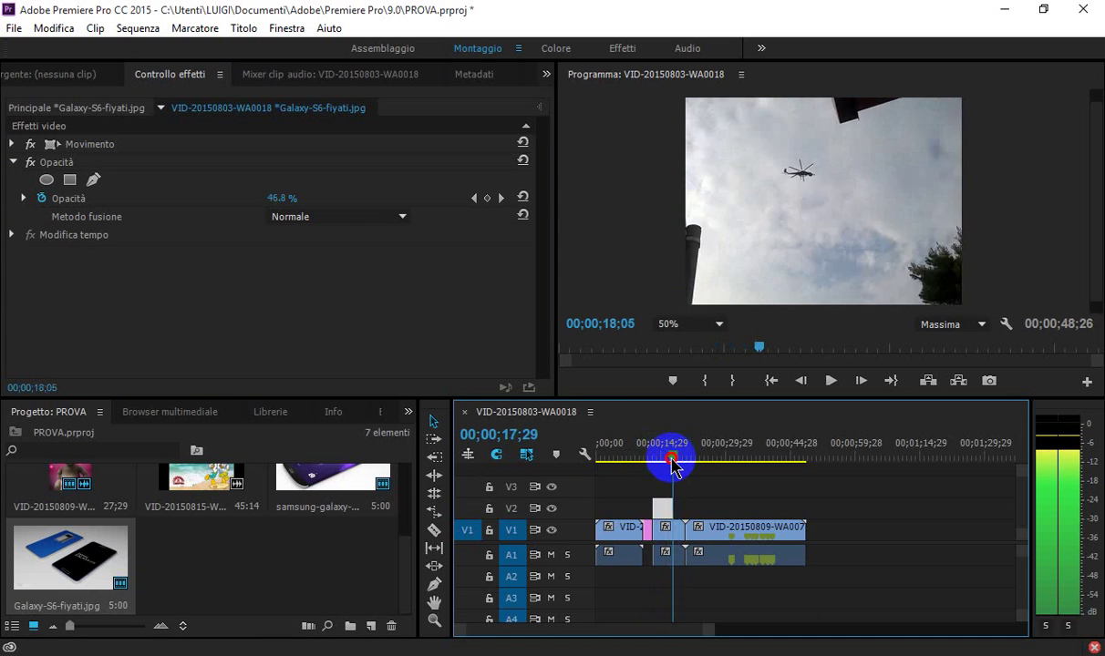
left_click_drag(681, 465, 657, 465)
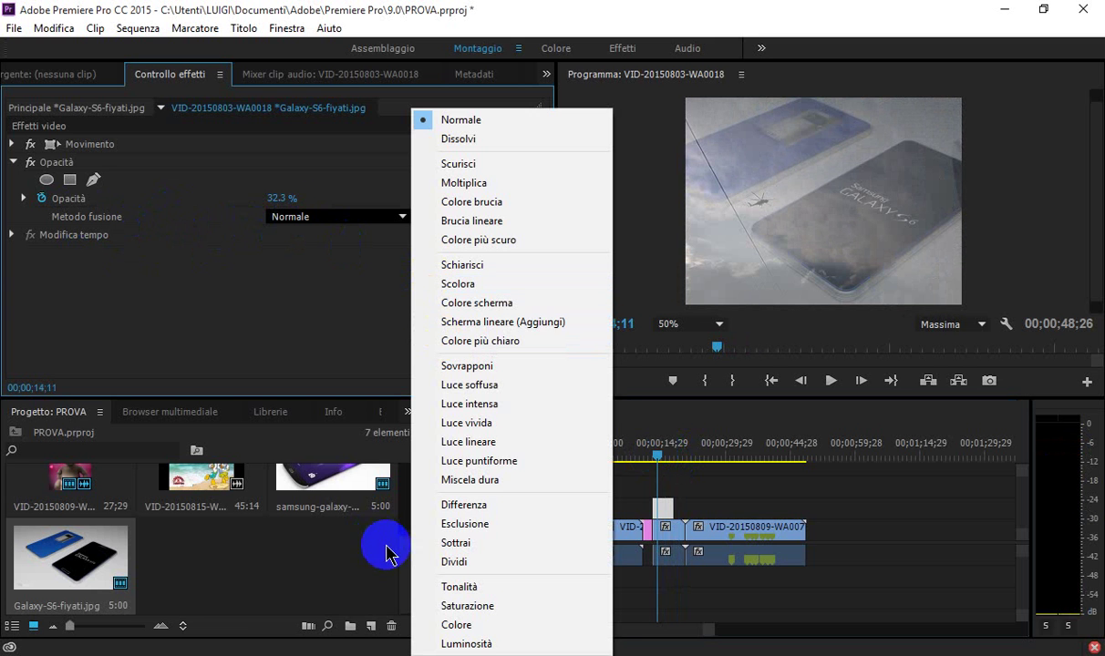
Set the blend mode to Esclusione and play back the result
left_click(460, 524)
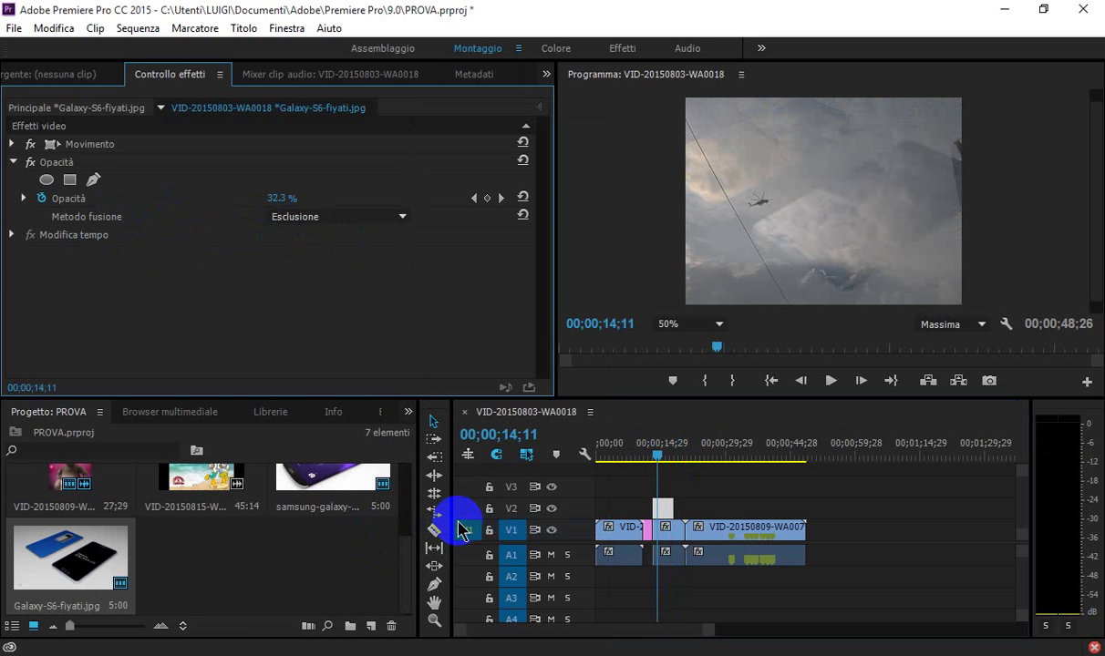
left_click(830, 380)
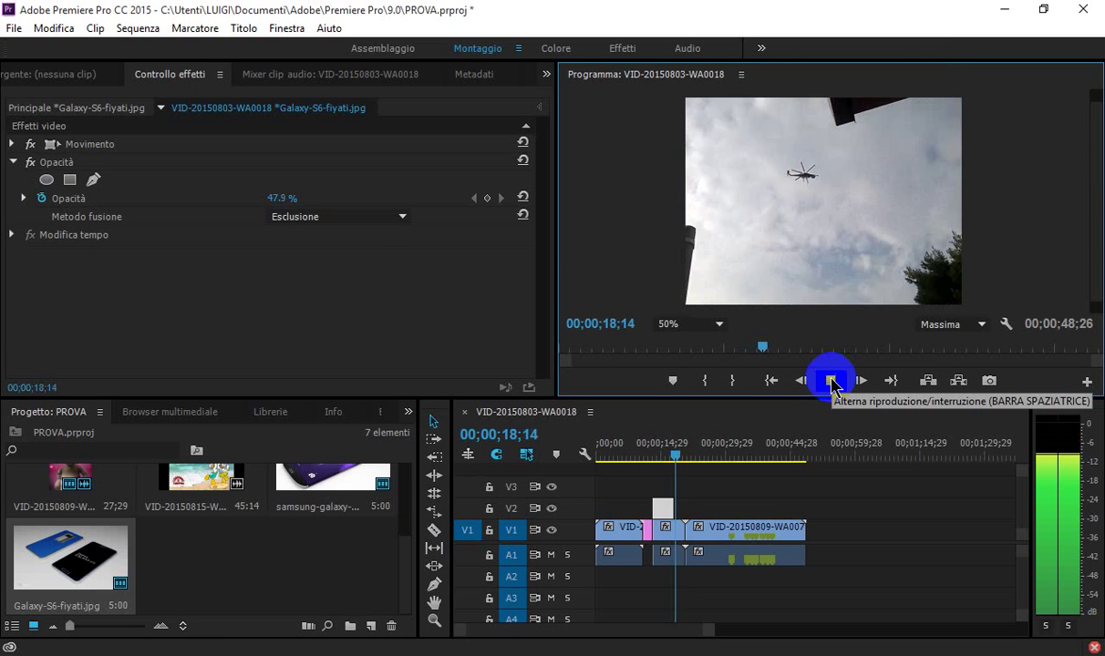
left_click(831, 382)
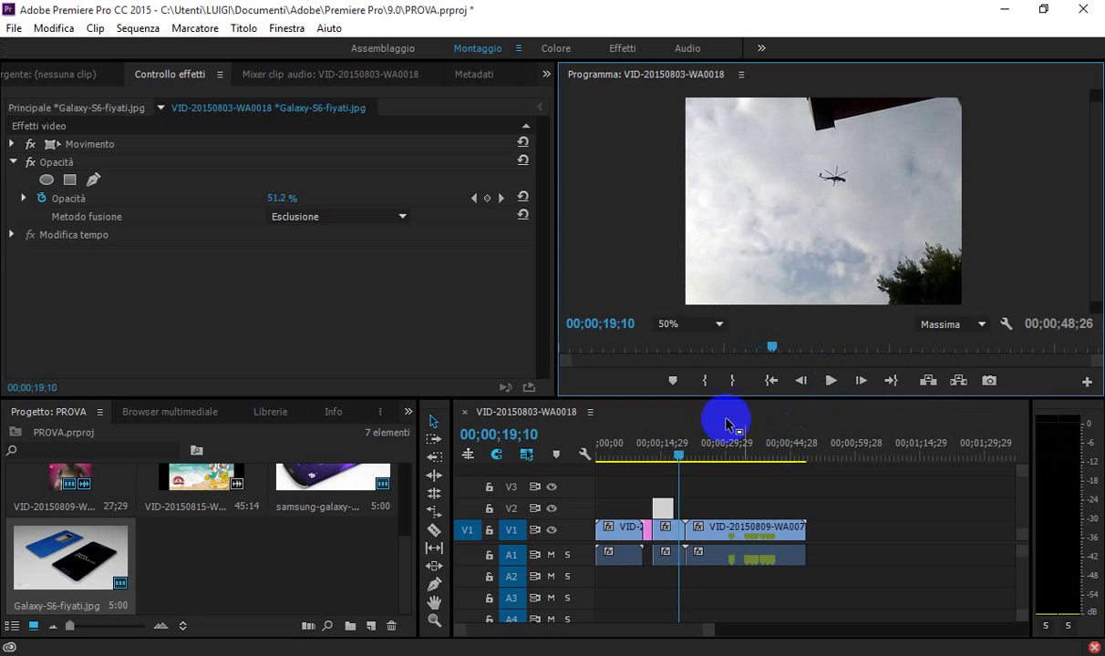
Inspect the Panning settings of the VID-20150803-WA0018 clip and its audio
left_click(746, 559)
left_click(745, 534)
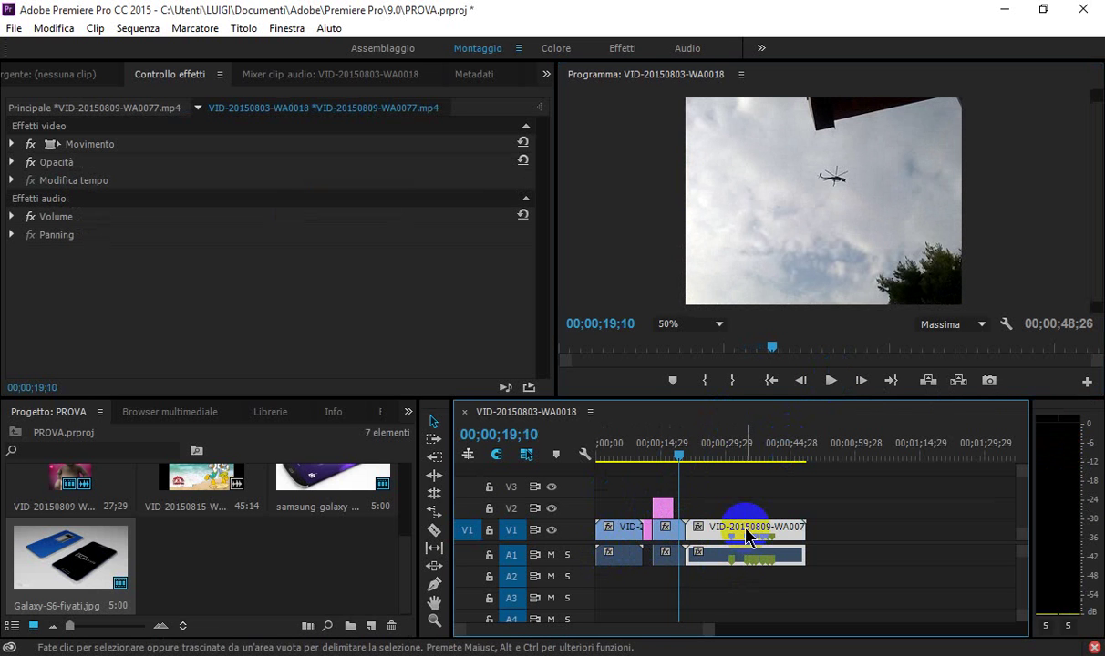
left_click(619, 535)
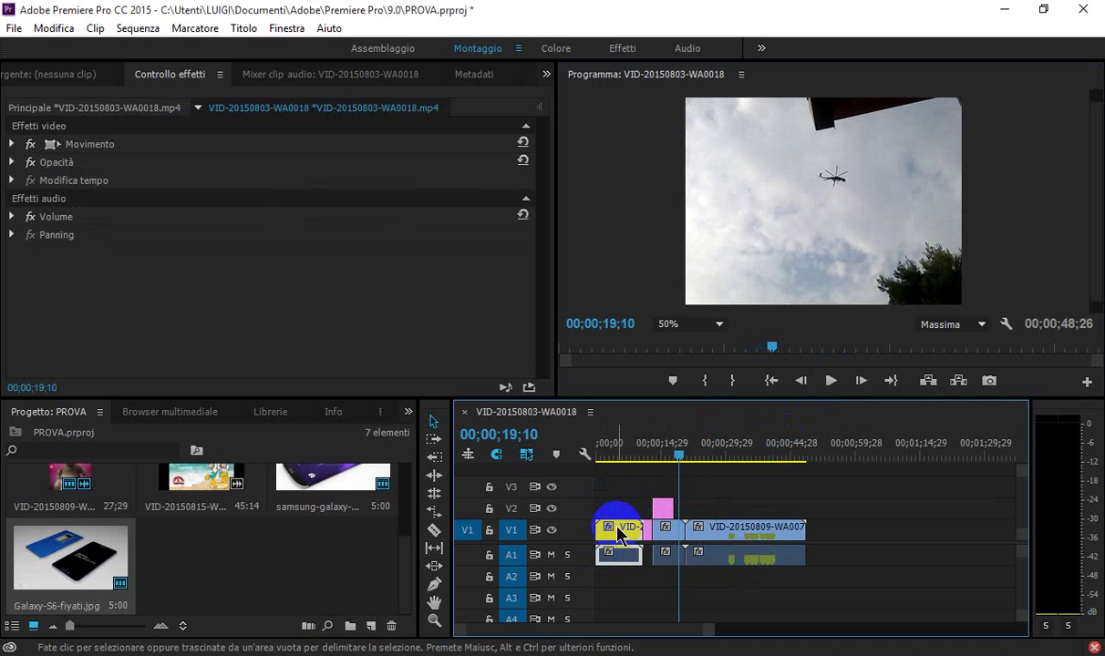
left_click(12, 235)
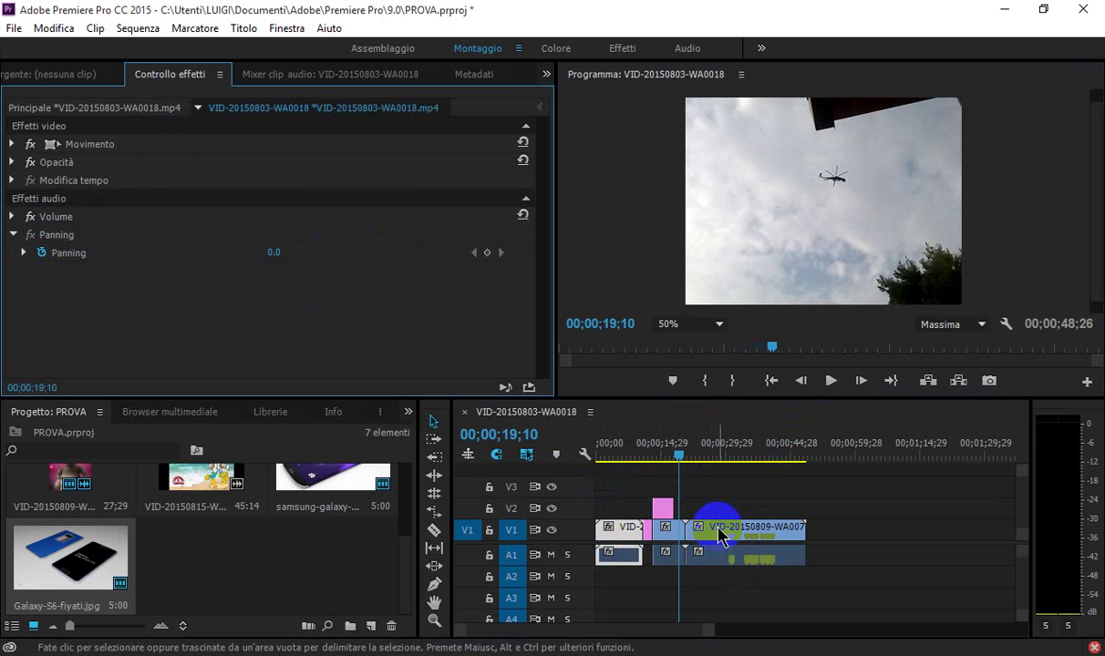
Check the Galaxy-S6-fiyati still's speed settings, then select the VID-20150815 video in the project
left_click(662, 511)
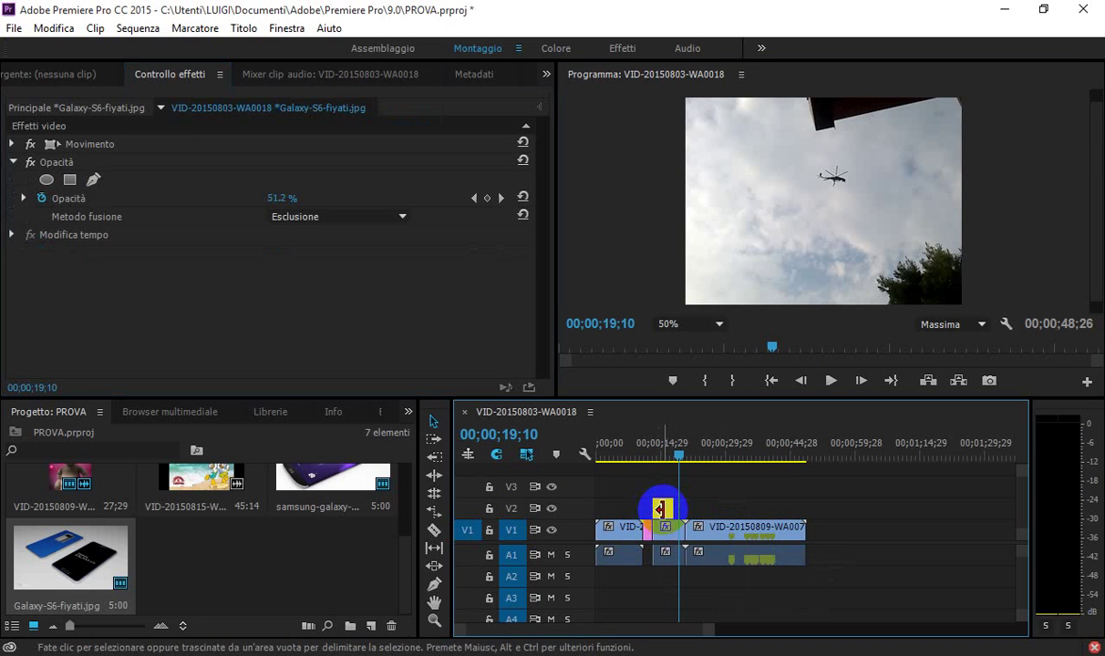
left_click(12, 236)
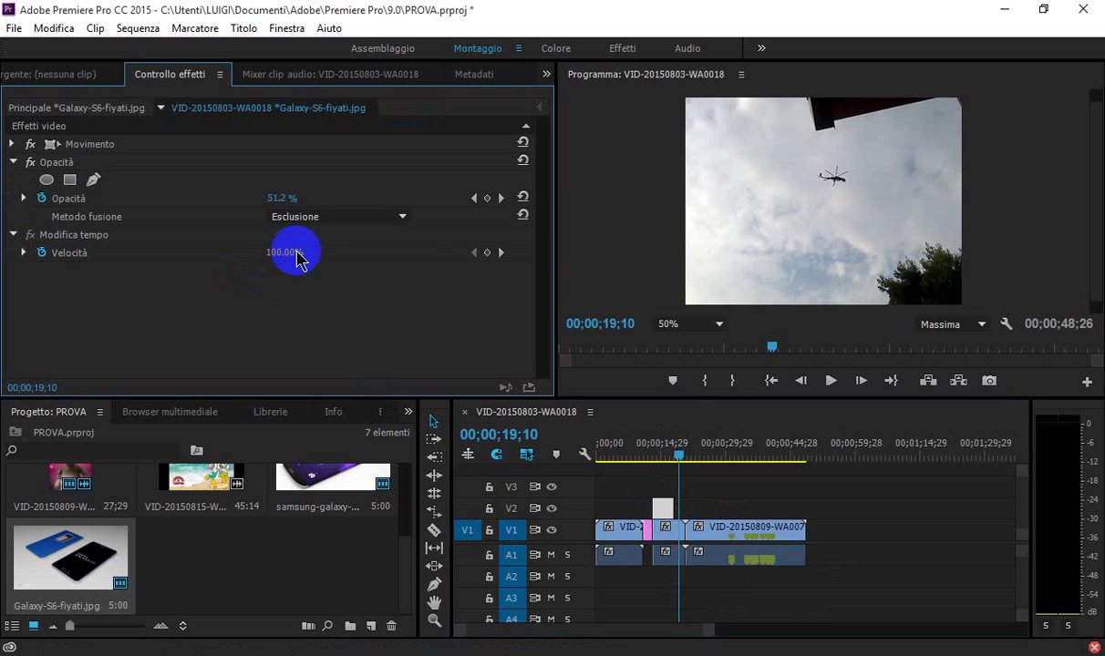
left_click(671, 509)
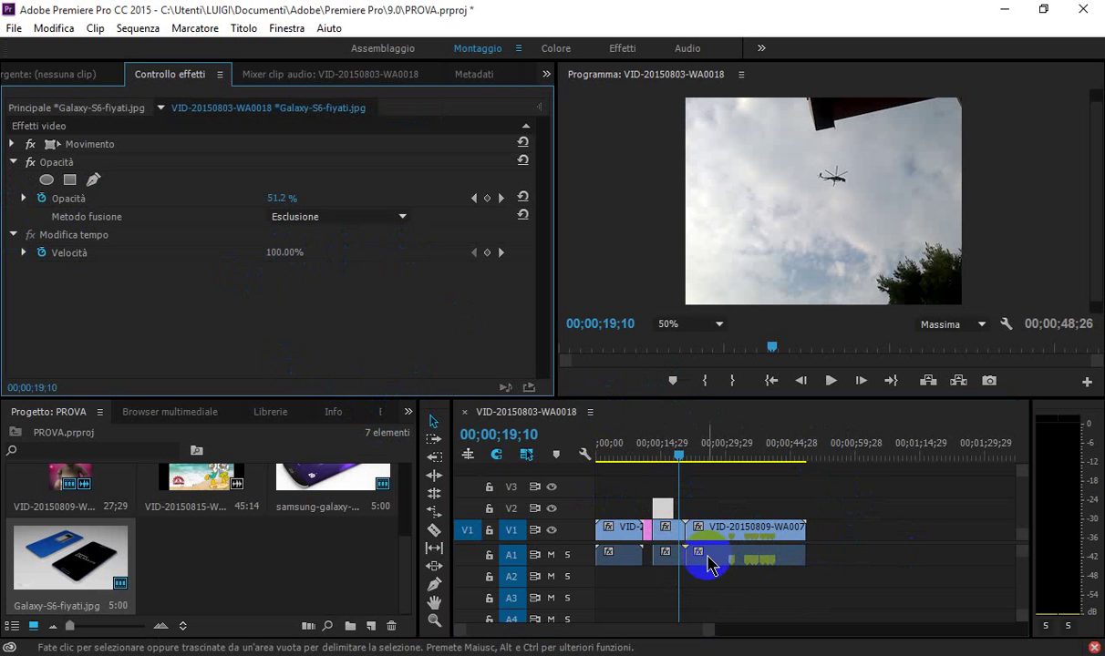
left_click(731, 497)
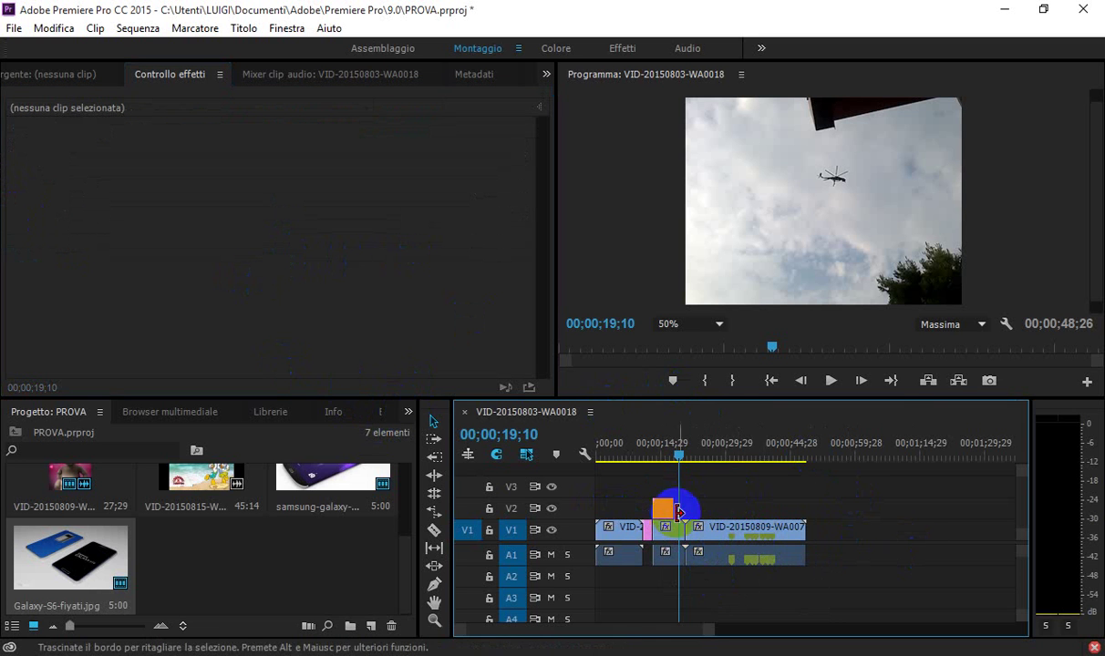
left_click(199, 481)
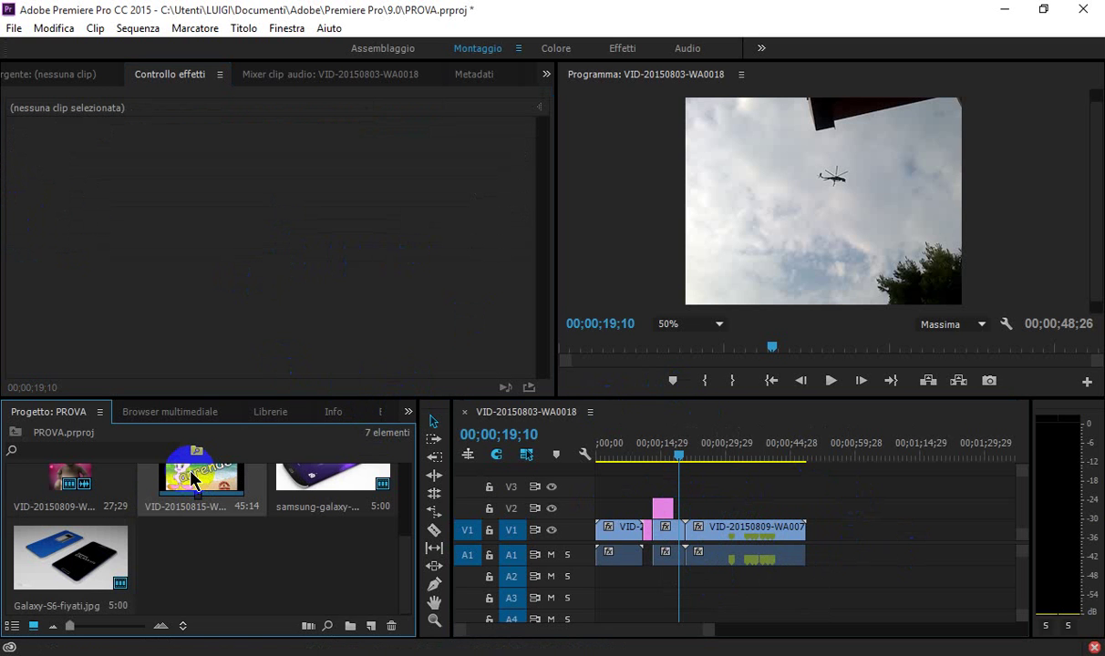
Import IMG_20150818_140147 (2).jpg and place it on track V2
left_click(13, 27)
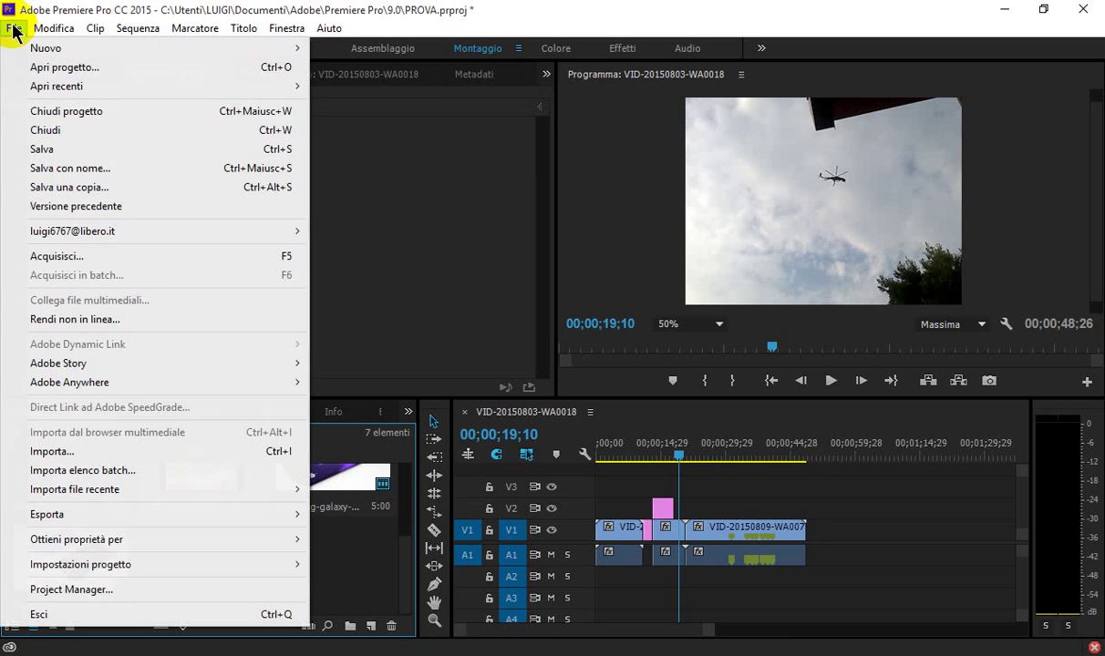
left_click(72, 451)
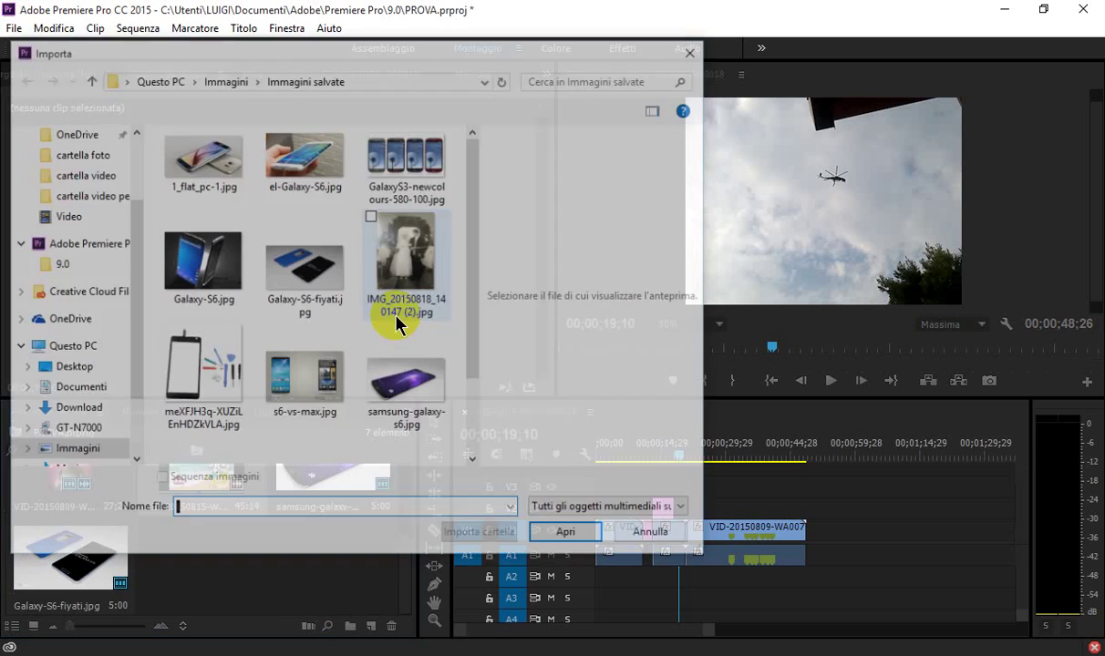
double_click(398, 265)
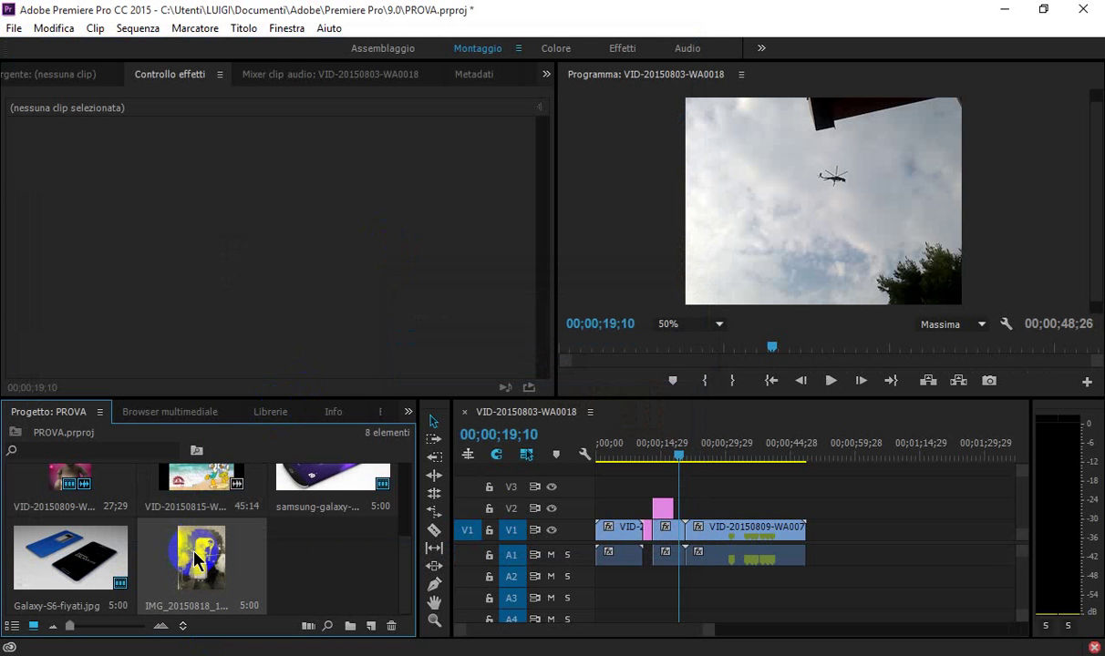
left_click_drag(195, 558, 716, 500)
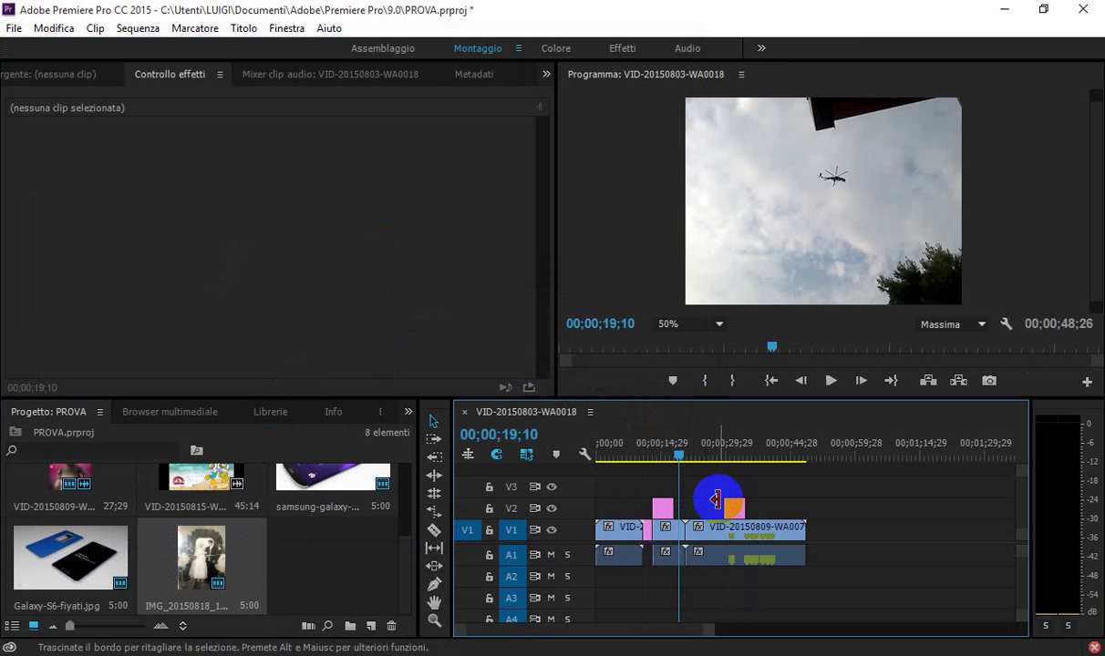
Select the new photo on V2 and shift its Position X from 320 to 293
left_click(698, 485)
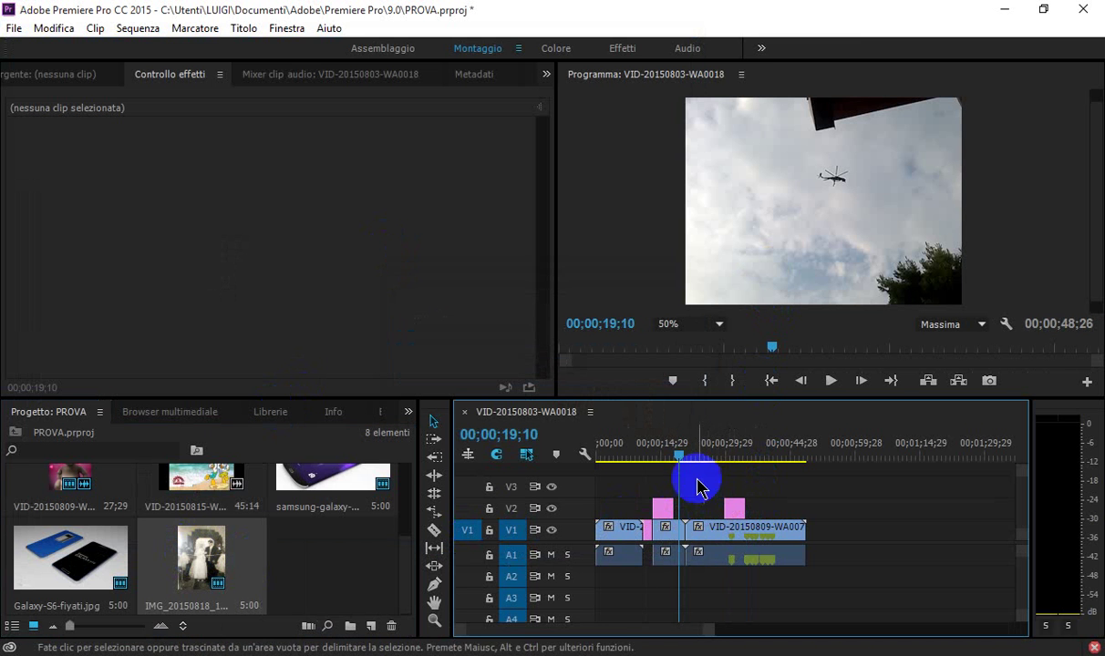
left_click_drag(681, 457, 754, 456)
left_click(736, 507)
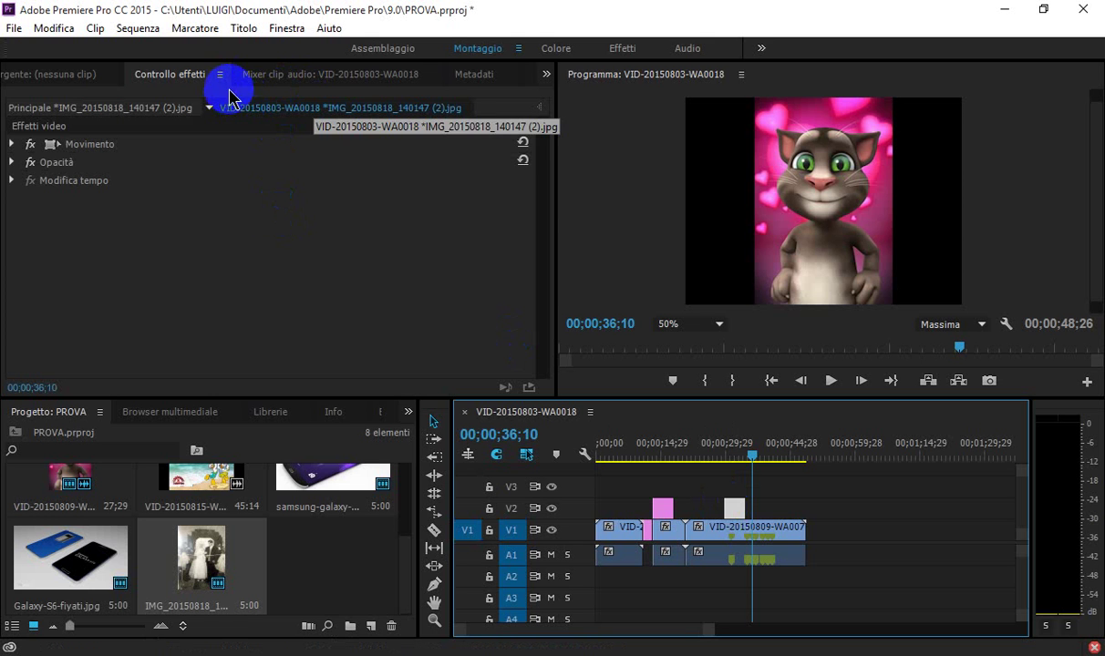
left_click(187, 78)
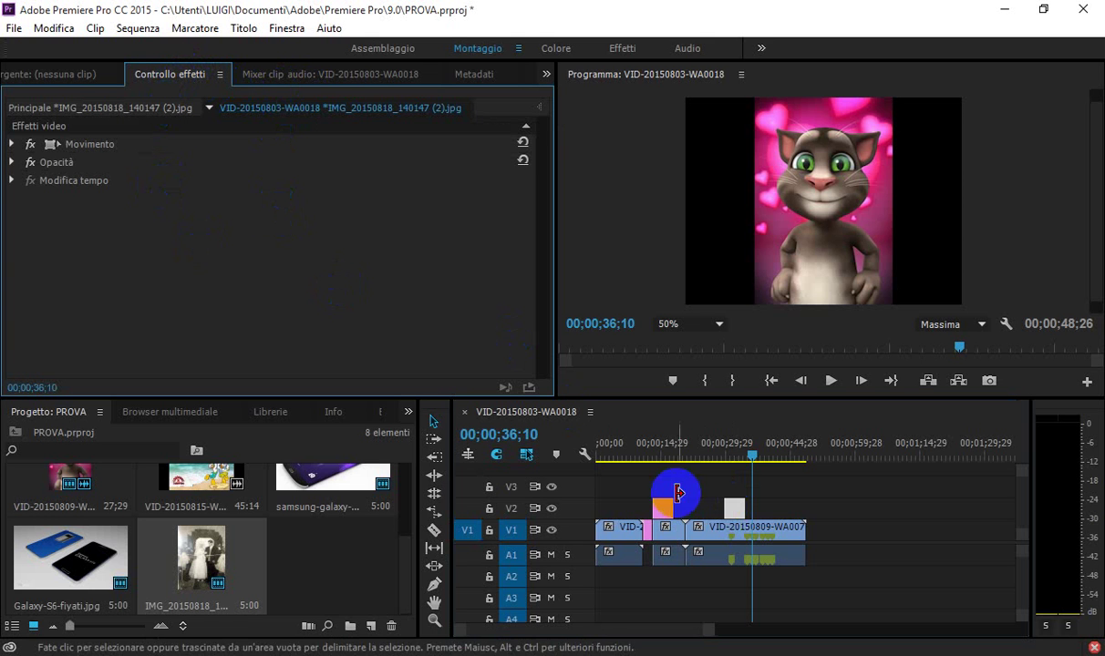
left_click(683, 502)
left_click(734, 511)
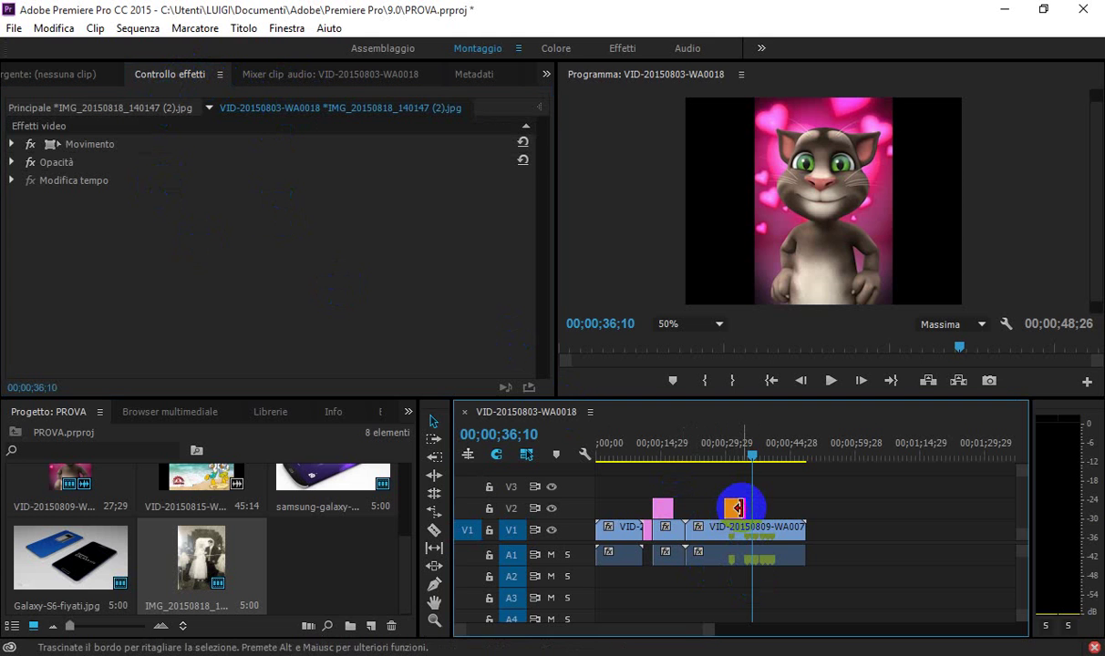
left_click(674, 508)
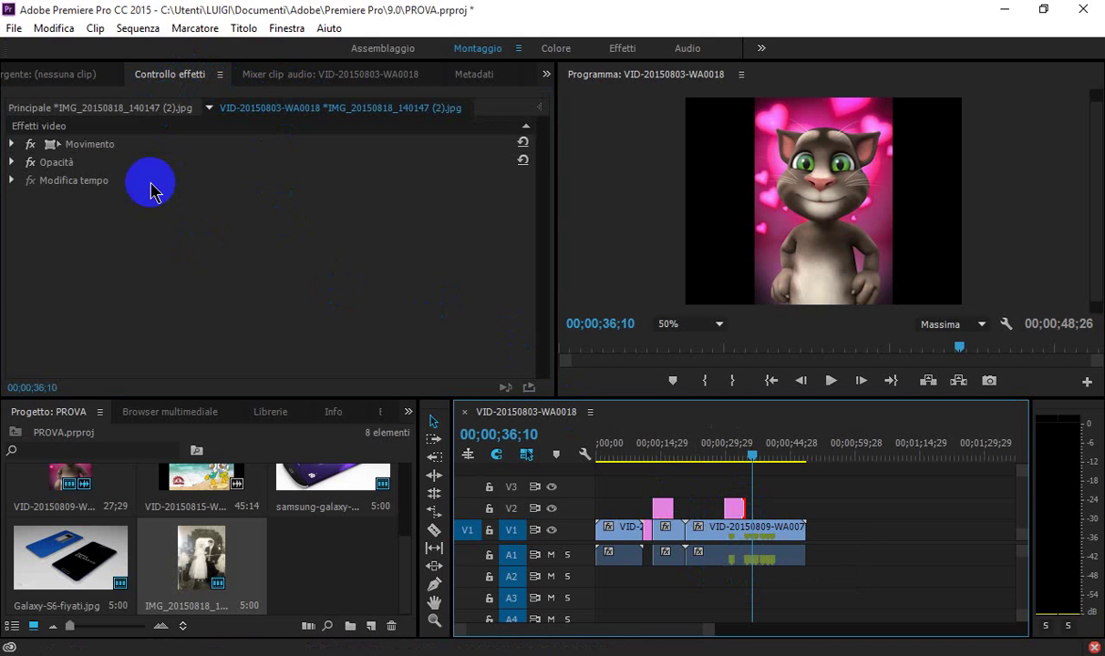
left_click(11, 144)
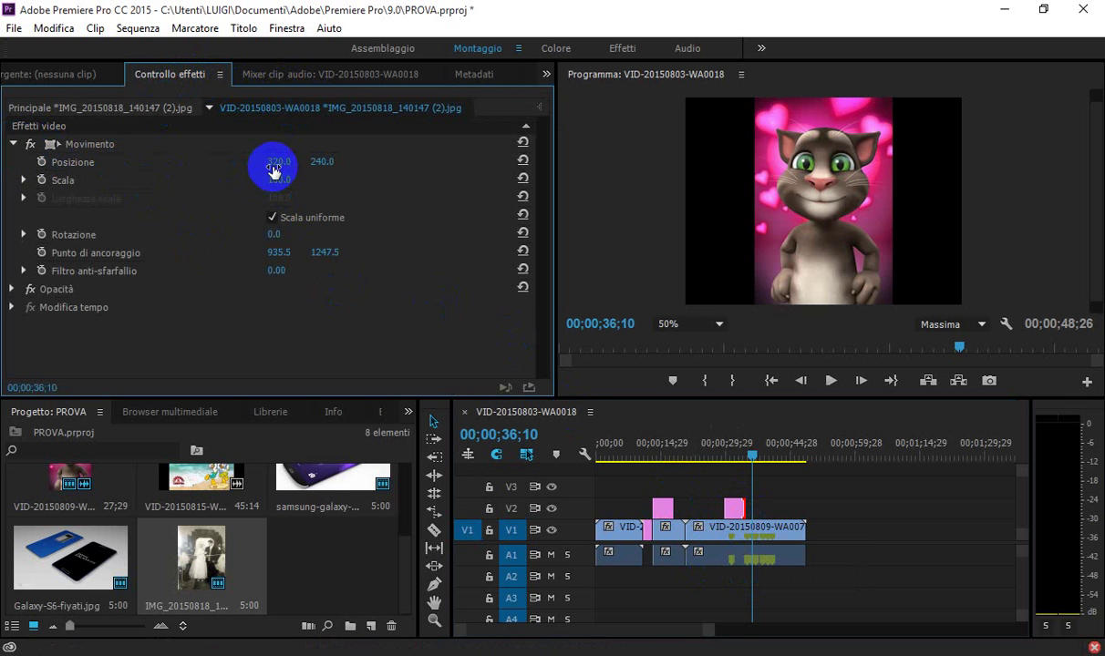
left_click_drag(283, 163, 208, 163)
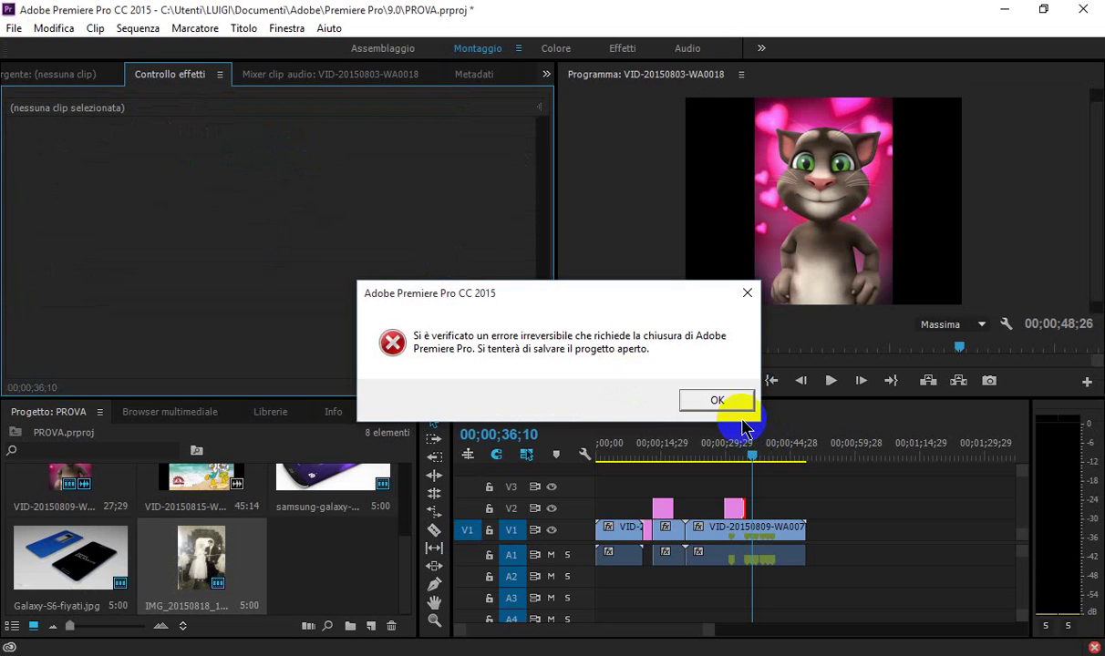
Acknowledge the Premiere fatal error and choose Chiudi programma in the Windows crash dialog
left_click(716, 401)
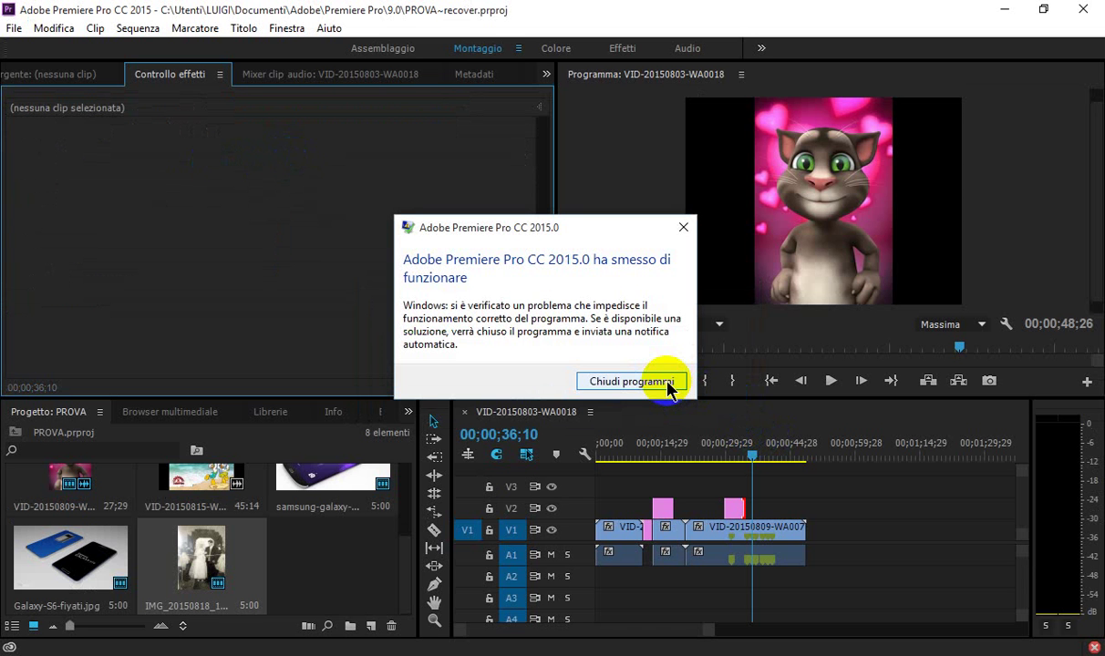
left_click(668, 383)
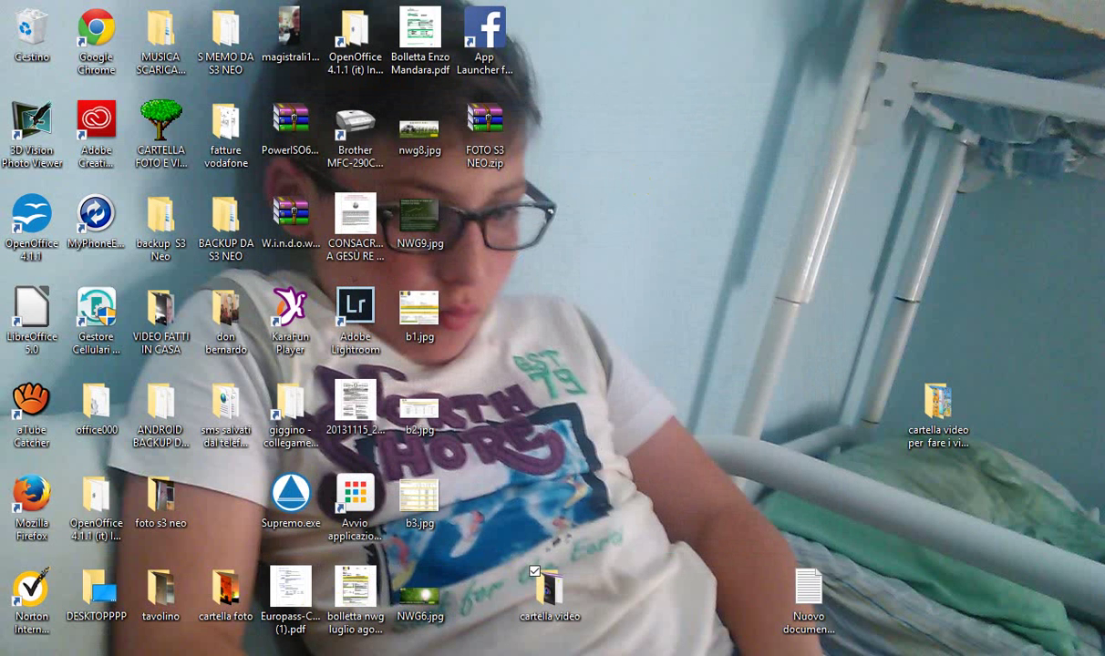
Relaunch Adobe Premiere Pro CC 2015 from the Start menu
key("super")
left_click(265, 573)
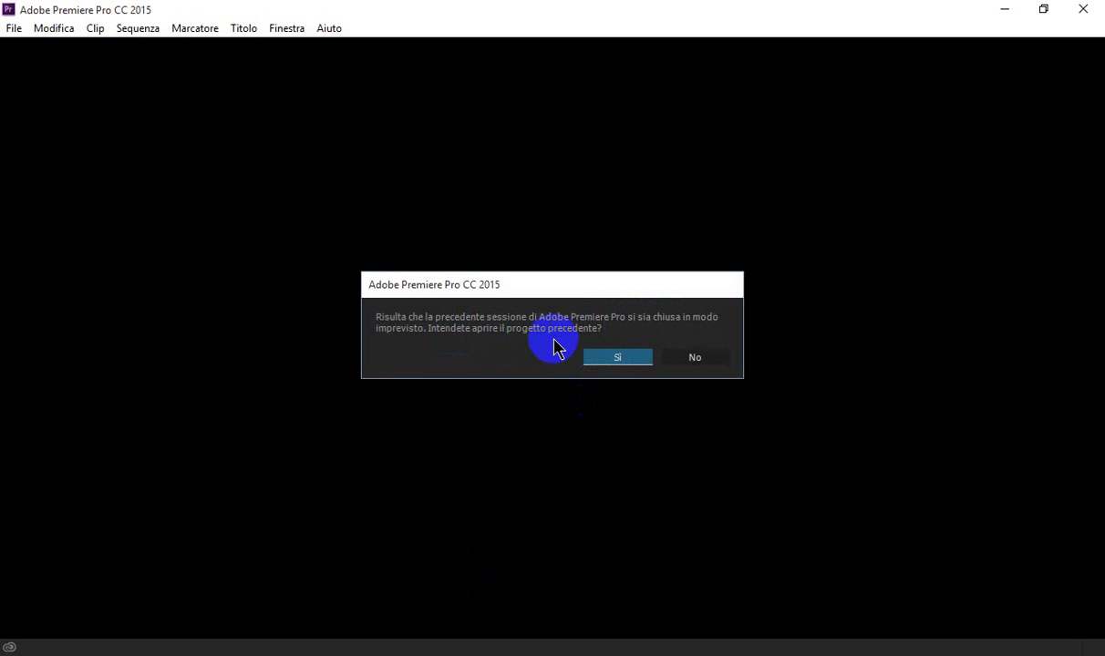
Reopen the crashed session's project, accept the recovery warning, and save it as Copia di PROVA.prproj
left_click(604, 358)
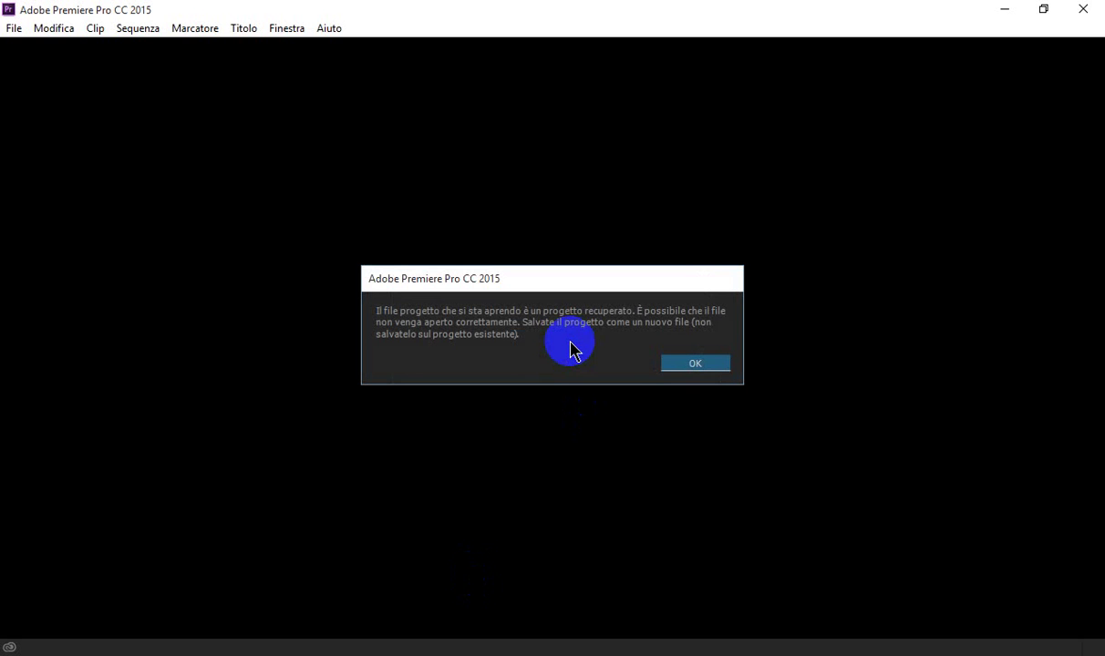
left_click(690, 365)
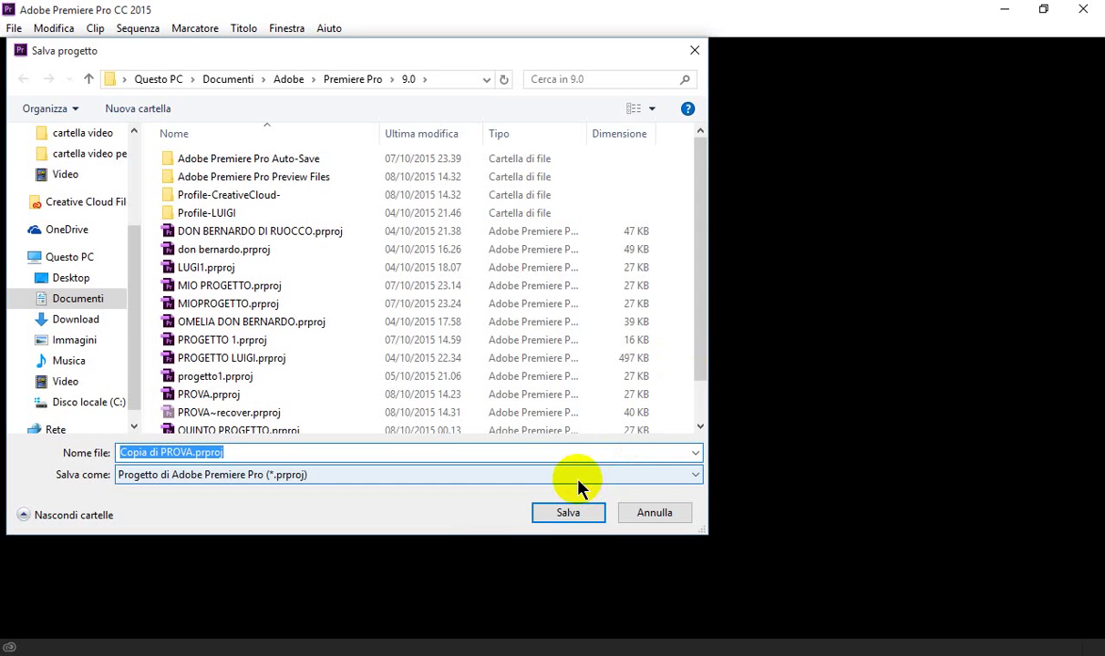
left_click(567, 513)
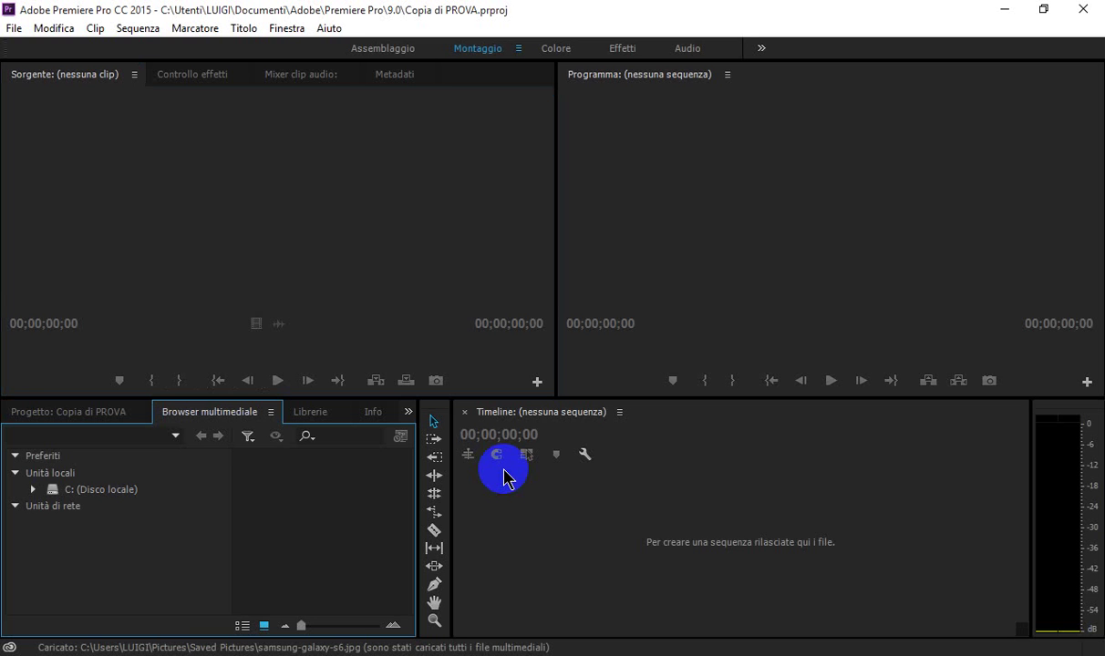
Import Copia di PROVA.prproj from the 9.0 folder through File > Importa
left_click(144, 500)
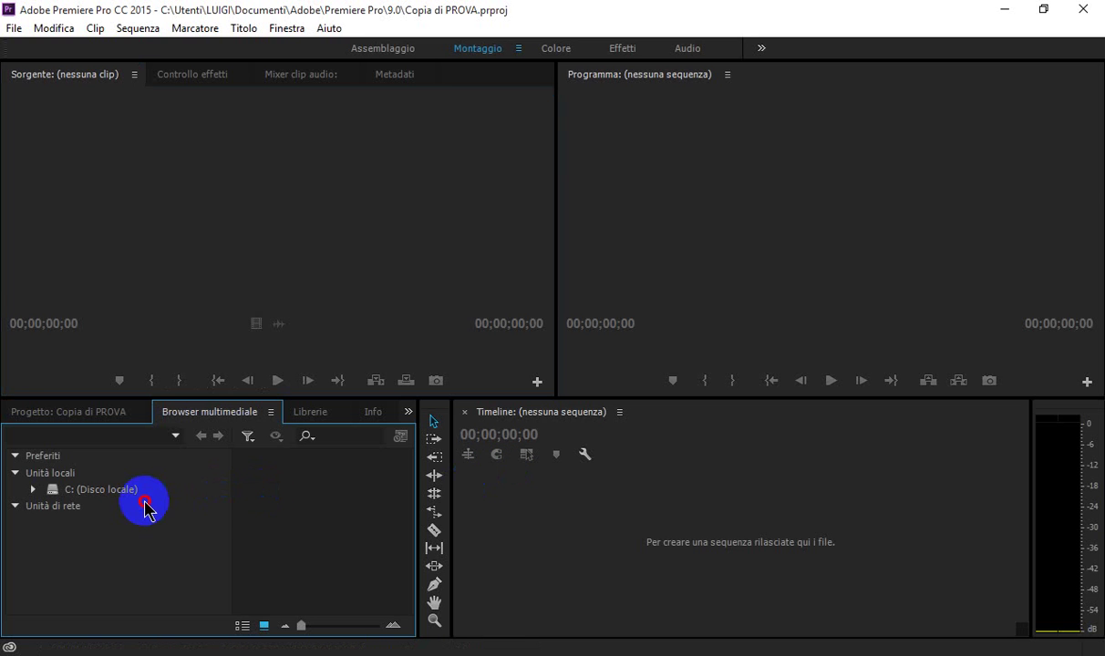
left_click(133, 239)
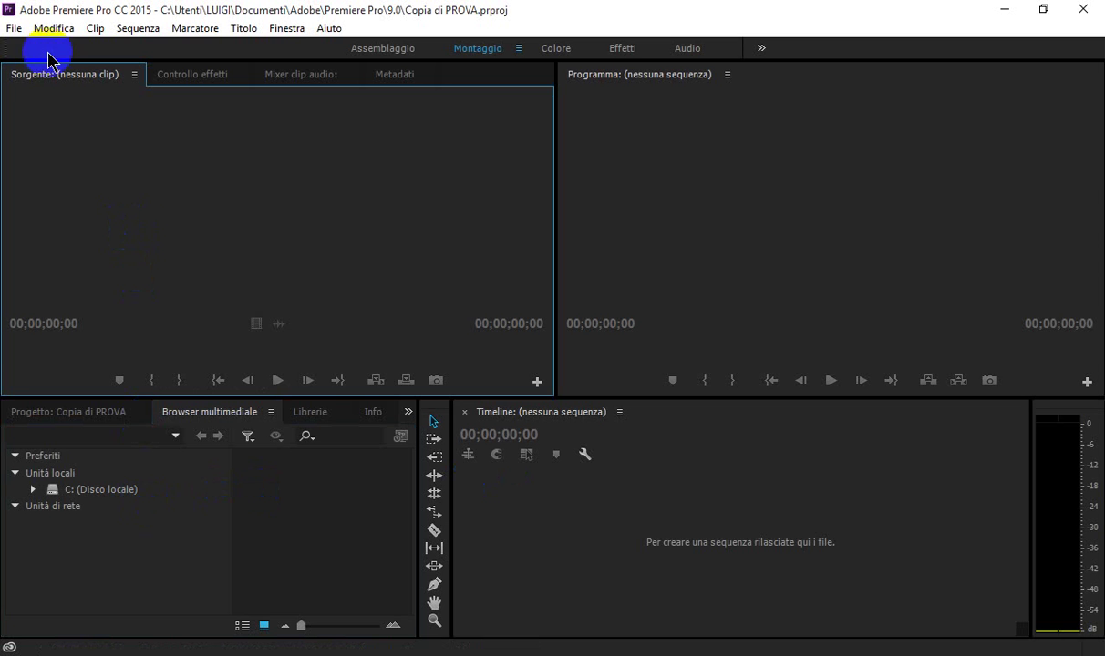
left_click(14, 28)
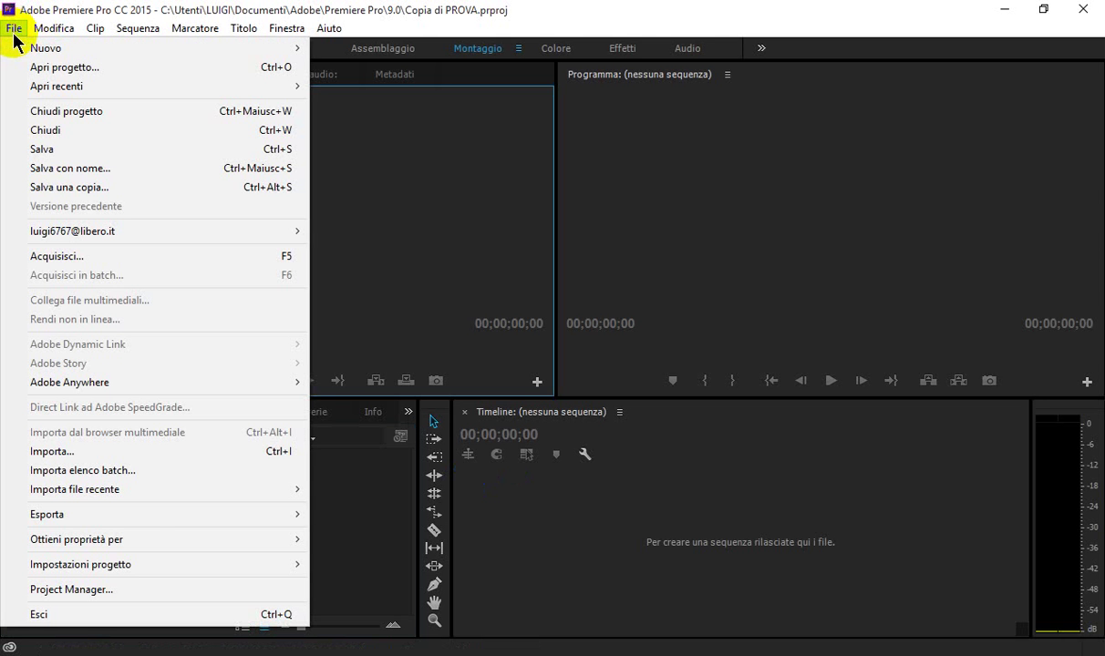
left_click(119, 451)
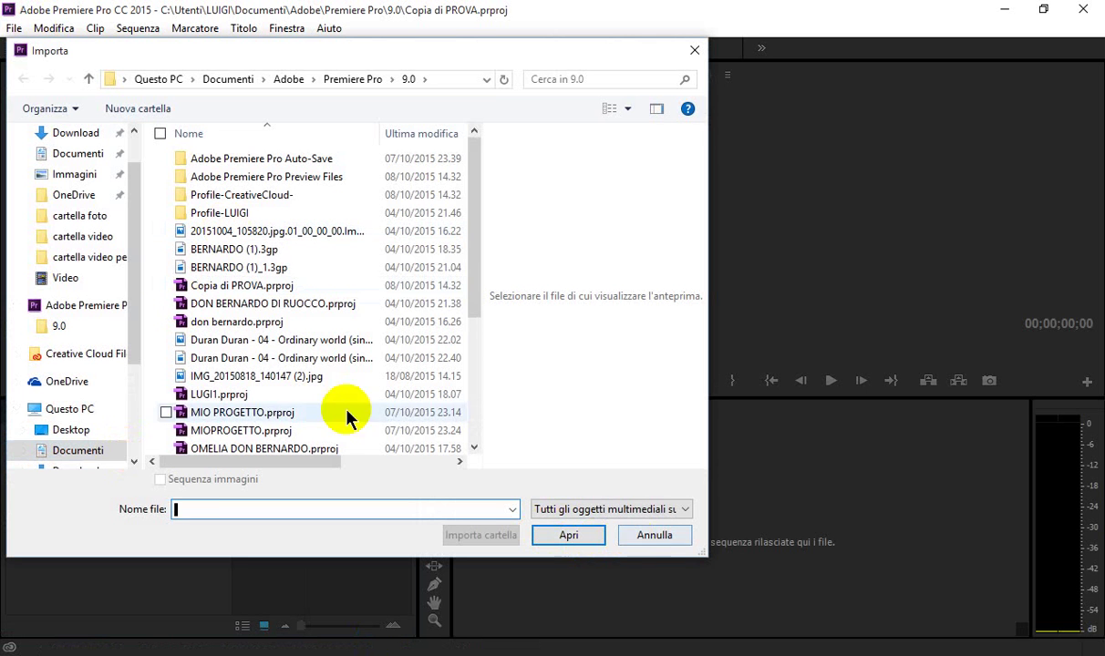
left_click_drag(475, 288, 482, 428)
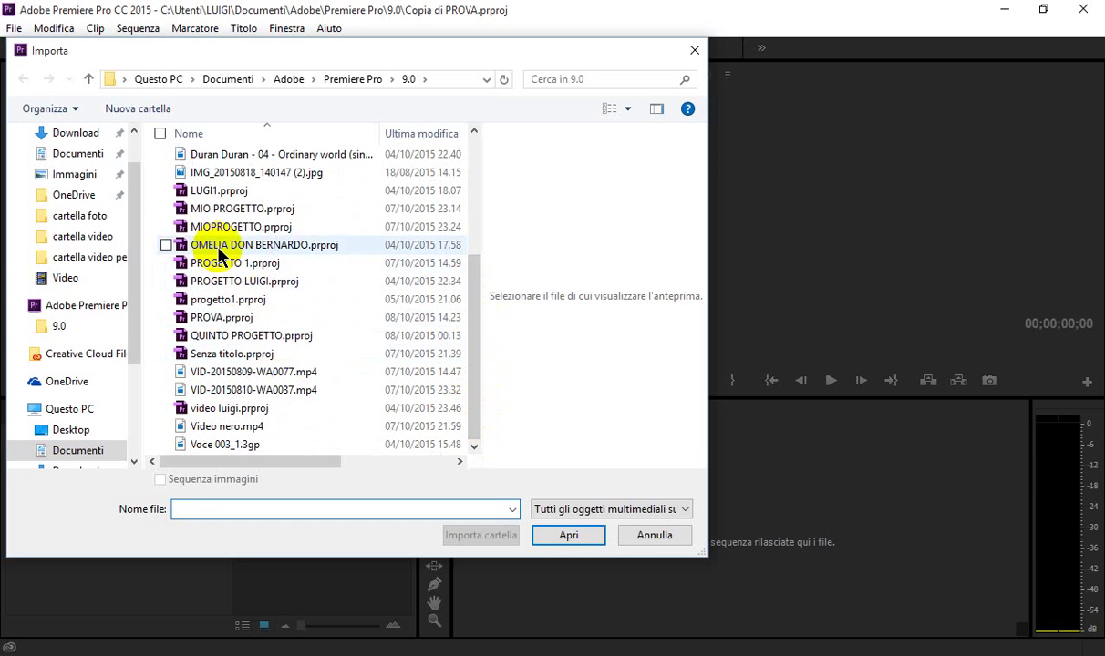
scroll(260, 237, "up", 2)
scroll(219, 251, "up", 2)
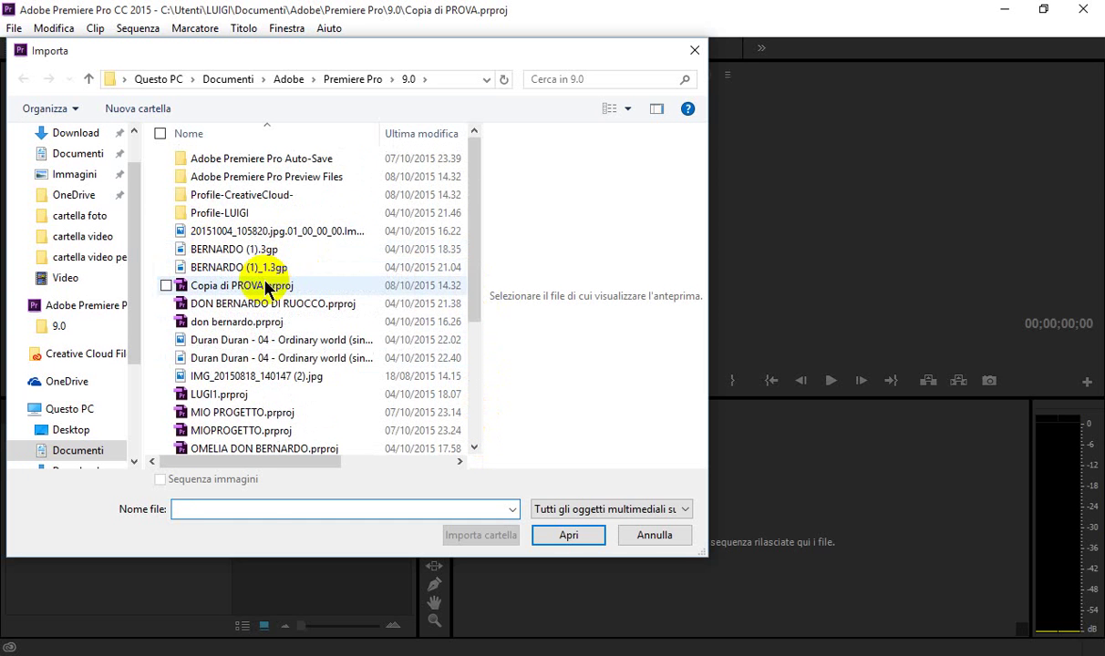
double_click(256, 288)
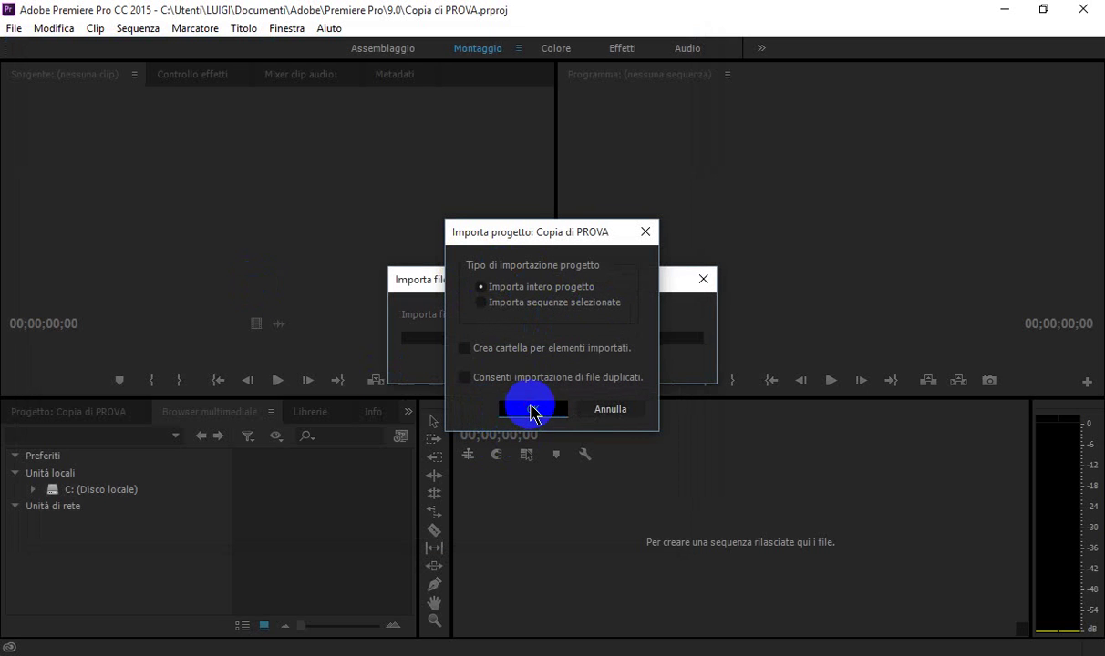
Import the entire Copia di PROVA project and view its clips in the Progetto panel
left_click(530, 409)
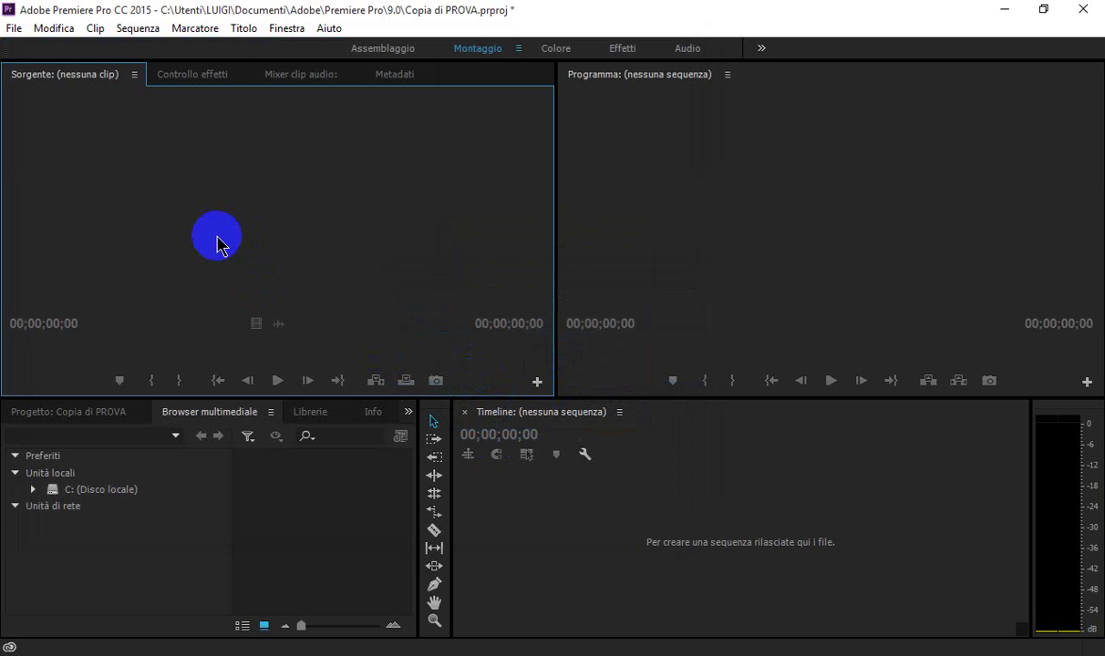
left_click(111, 412)
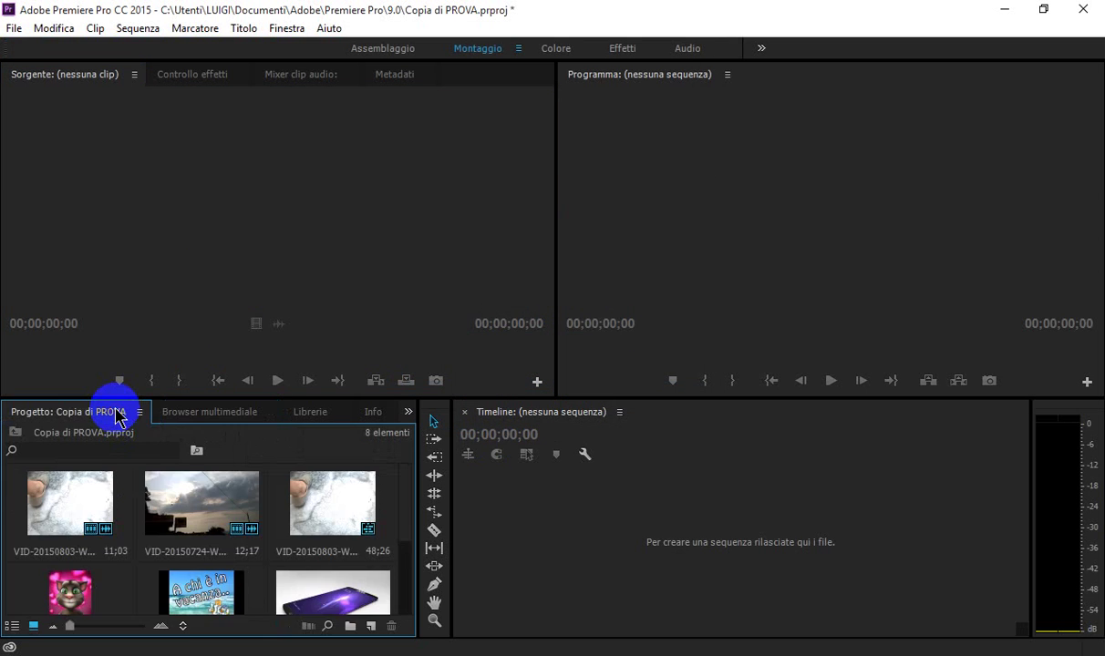
scroll(304, 520, "down", 3)
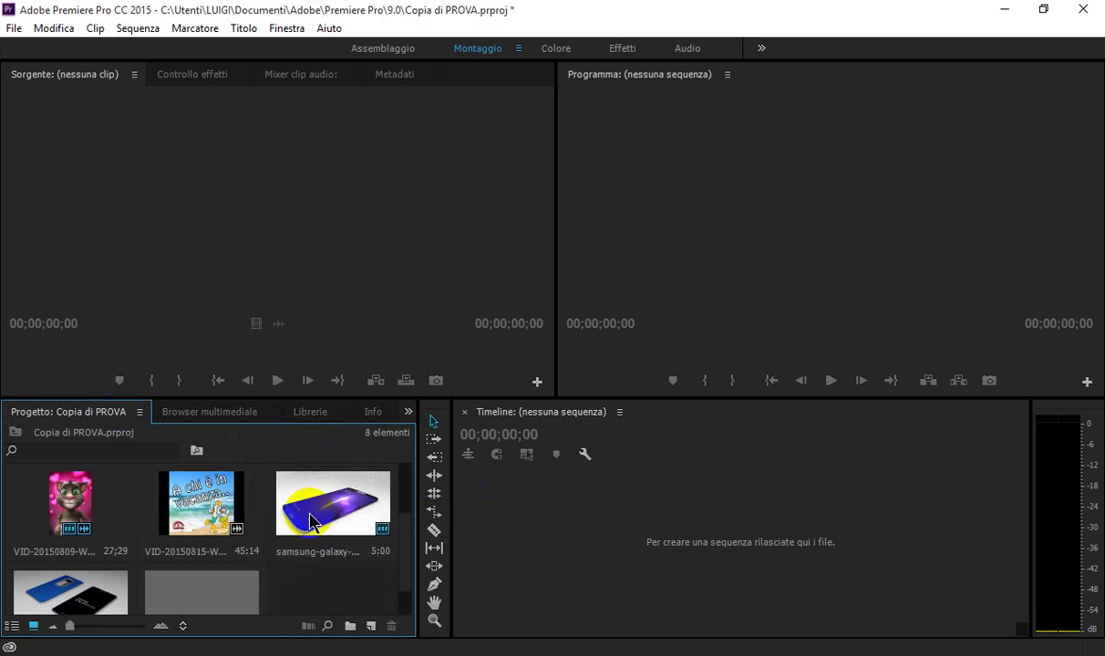
scroll(296, 513, "up", 3)
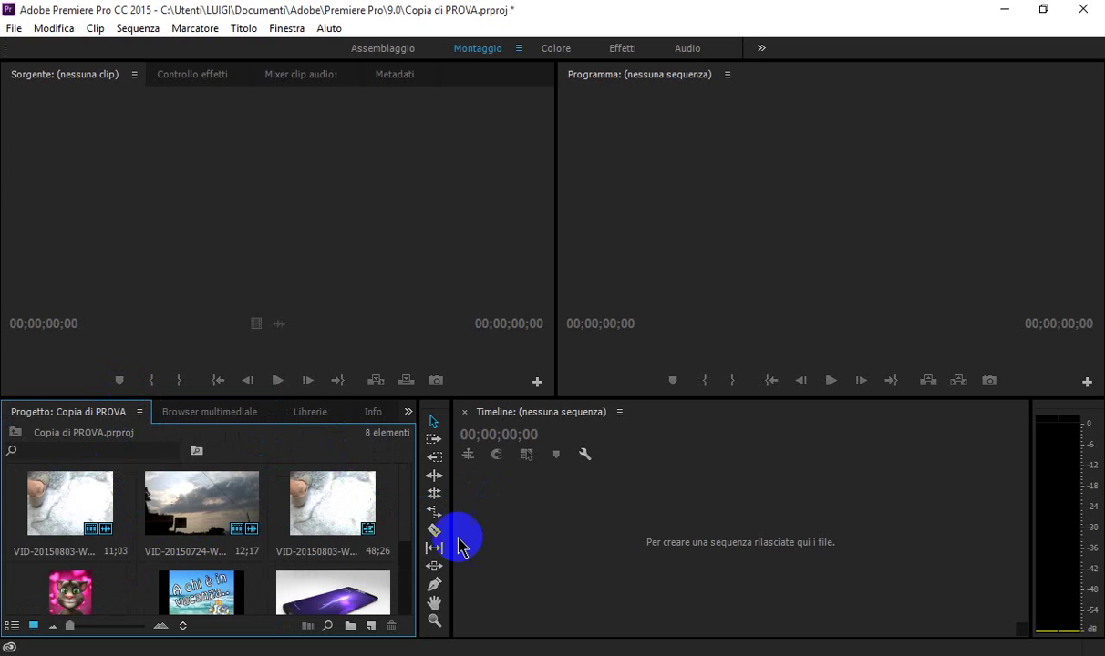
Create a new sequence from the VID-20150724 sky clip on the Timeline
left_click(565, 543)
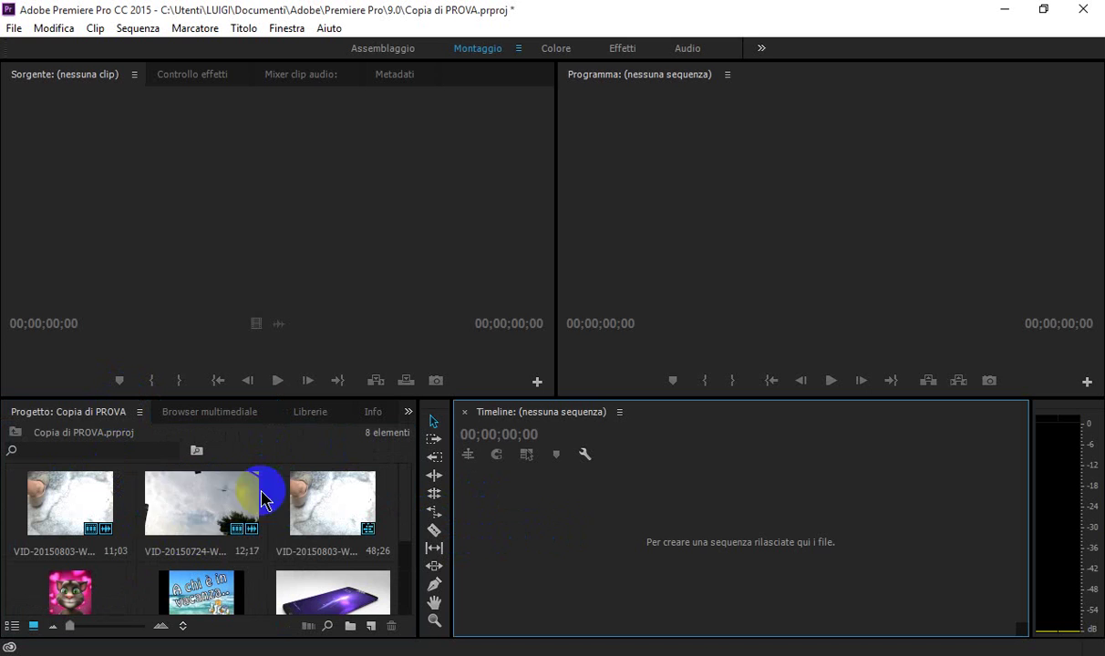
scroll(319, 510, "down", 3)
scroll(319, 511, "up", 3)
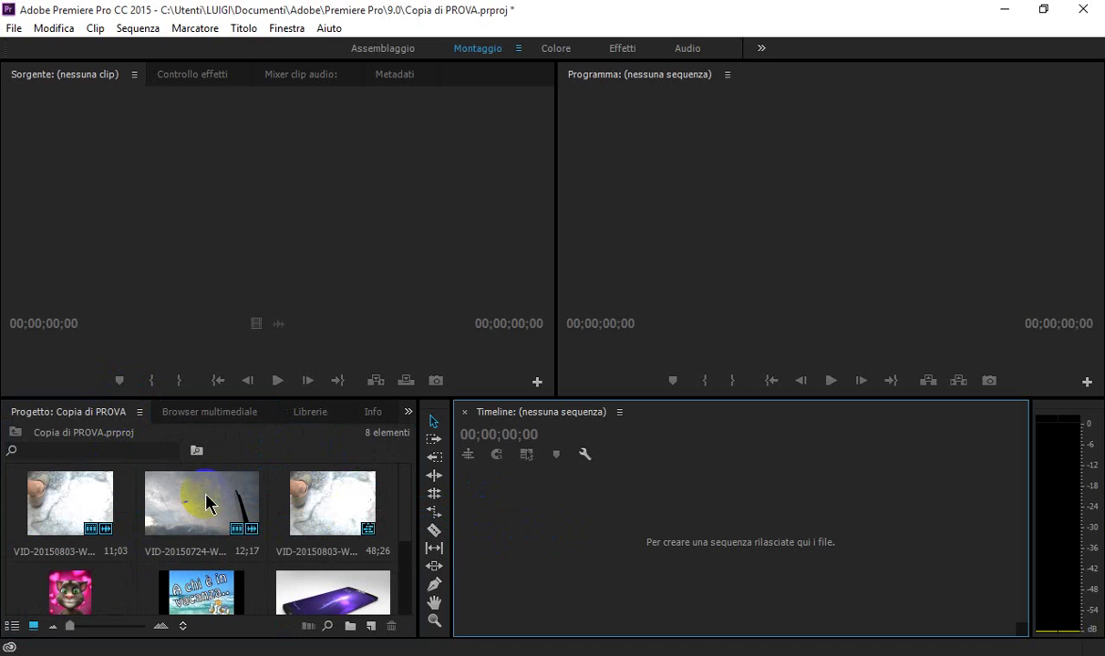
left_click_drag(206, 504, 517, 521)
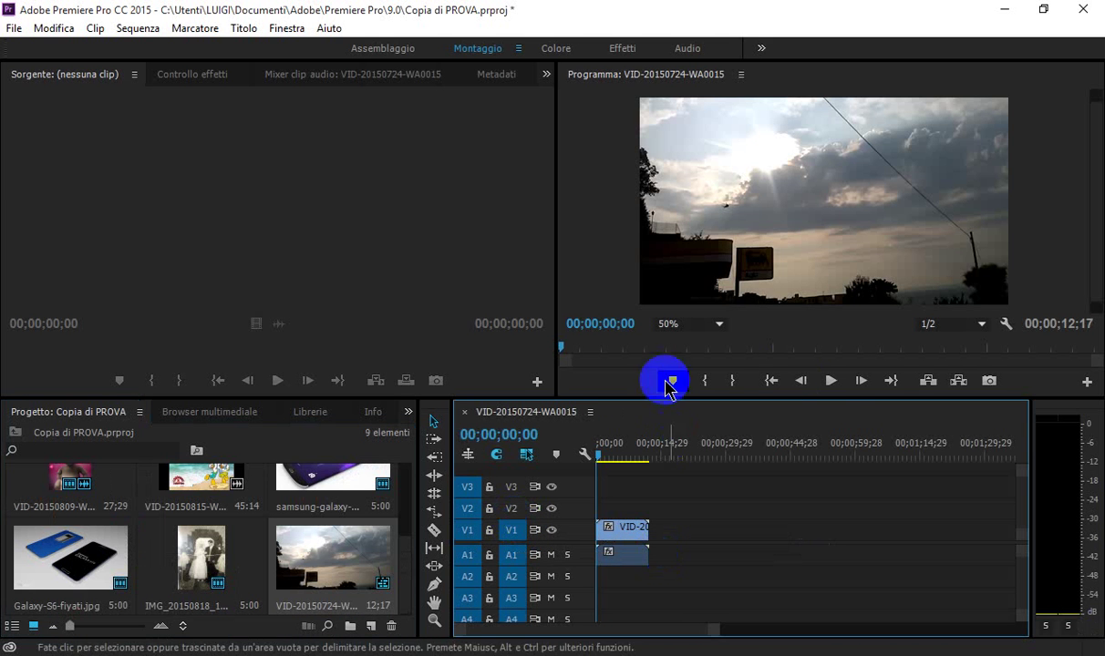
Stop playback at 00;00;02;01 and place the IMG_20150818 photo on V2 above the sky clip
left_click(830, 381)
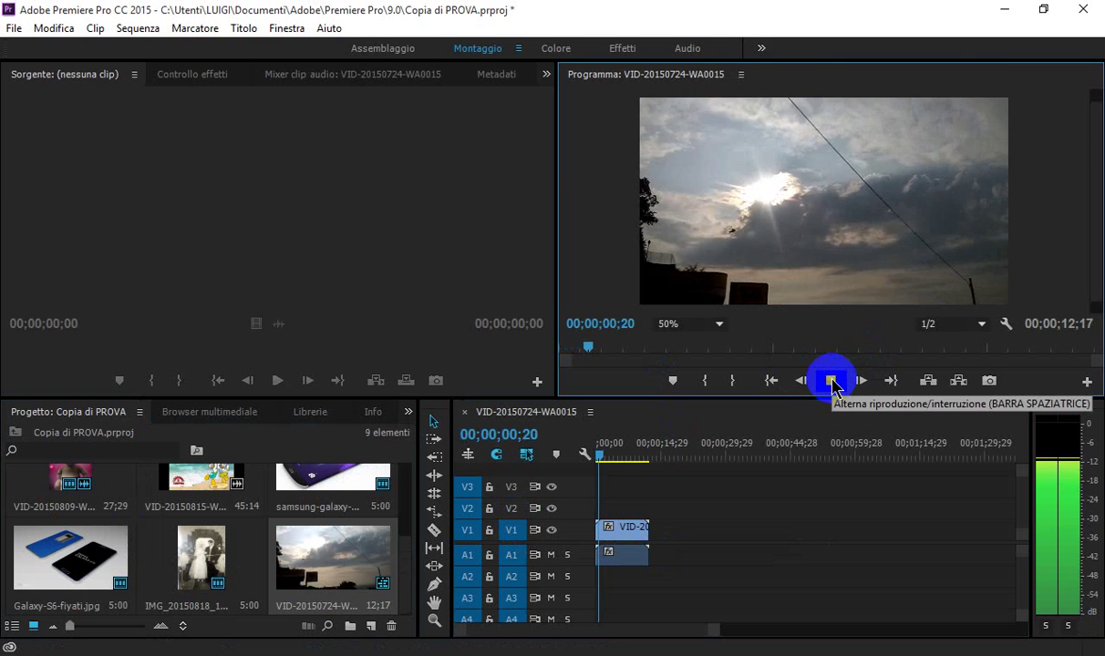
left_click(830, 381)
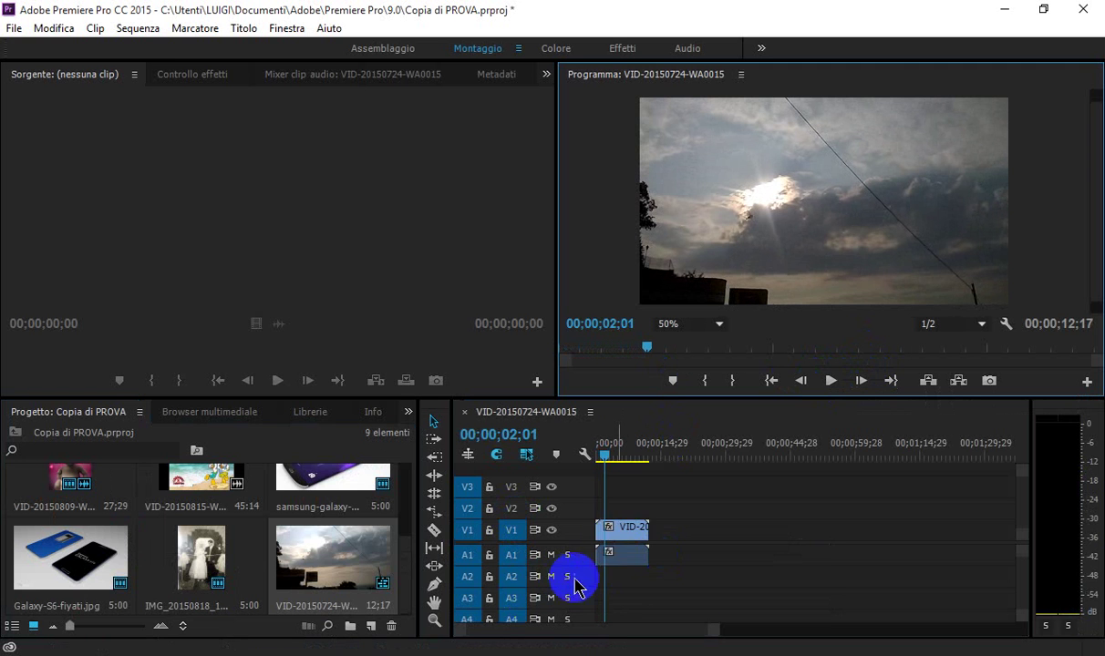
left_click(199, 558)
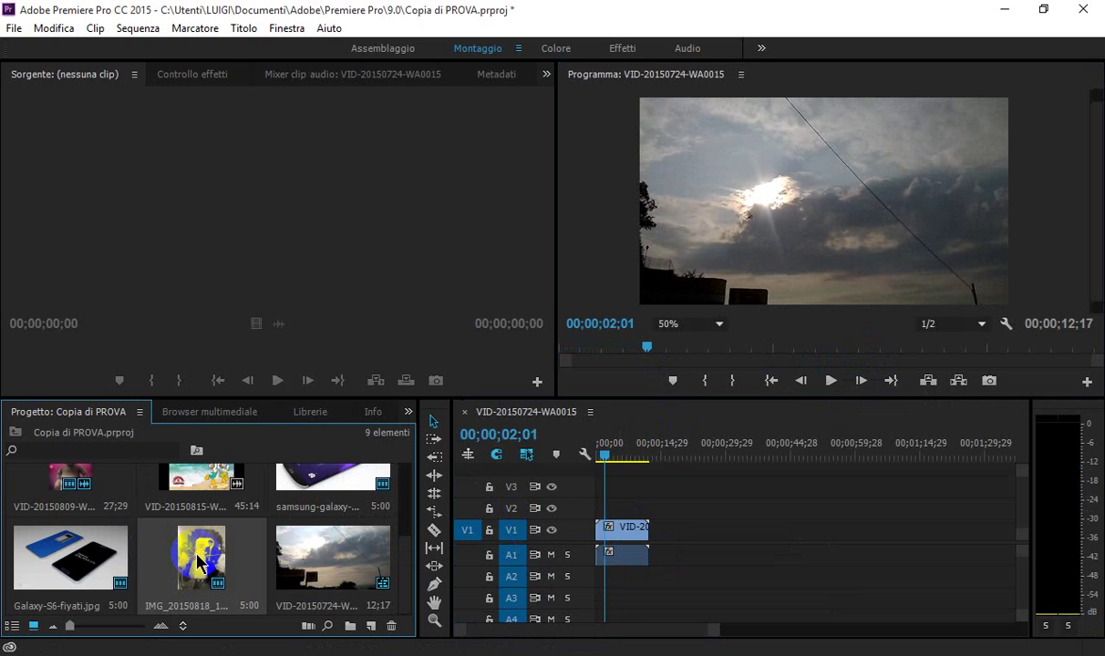
left_click_drag(190, 554, 613, 507)
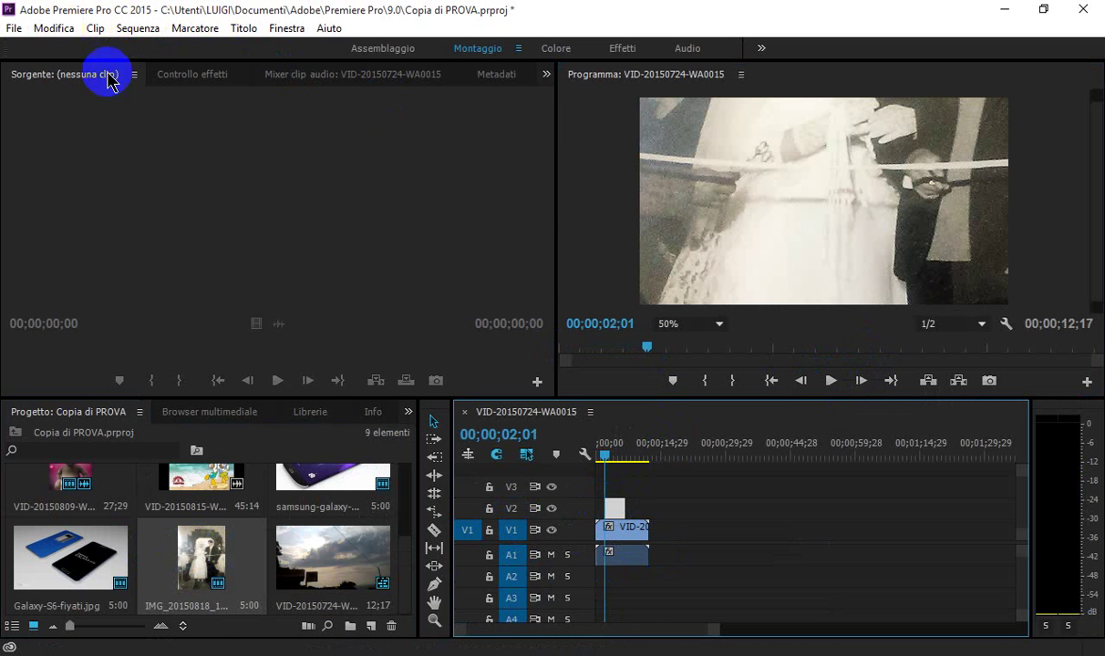
Select the photo clip on V2, preview it in the source viewer, and show its Effect Controls
left_click(215, 79)
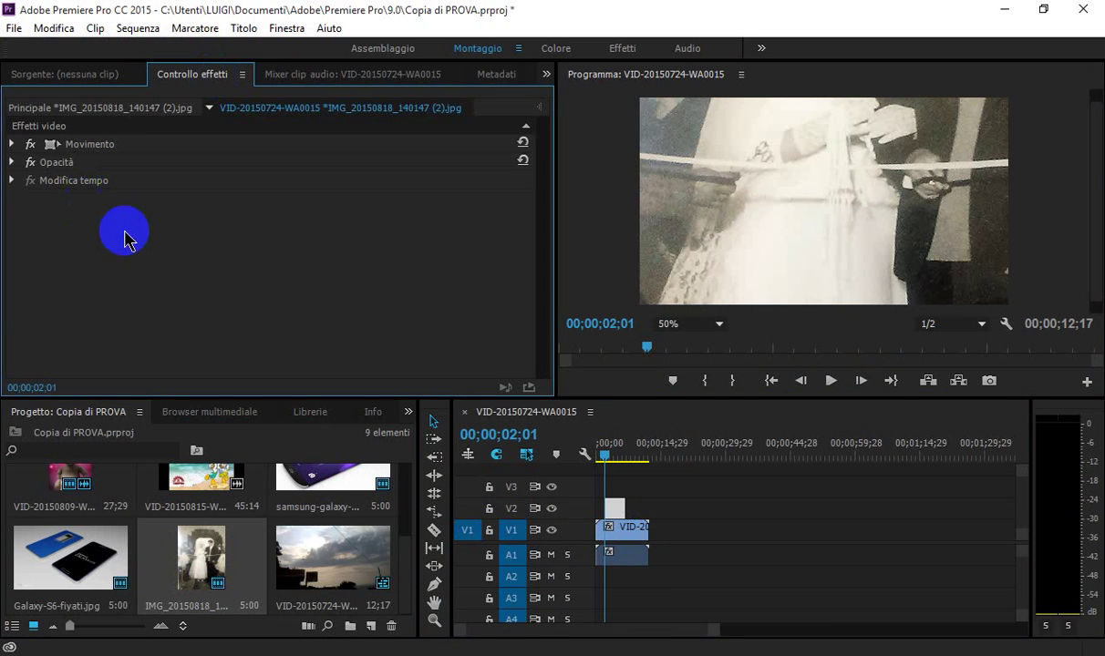
left_click(615, 512)
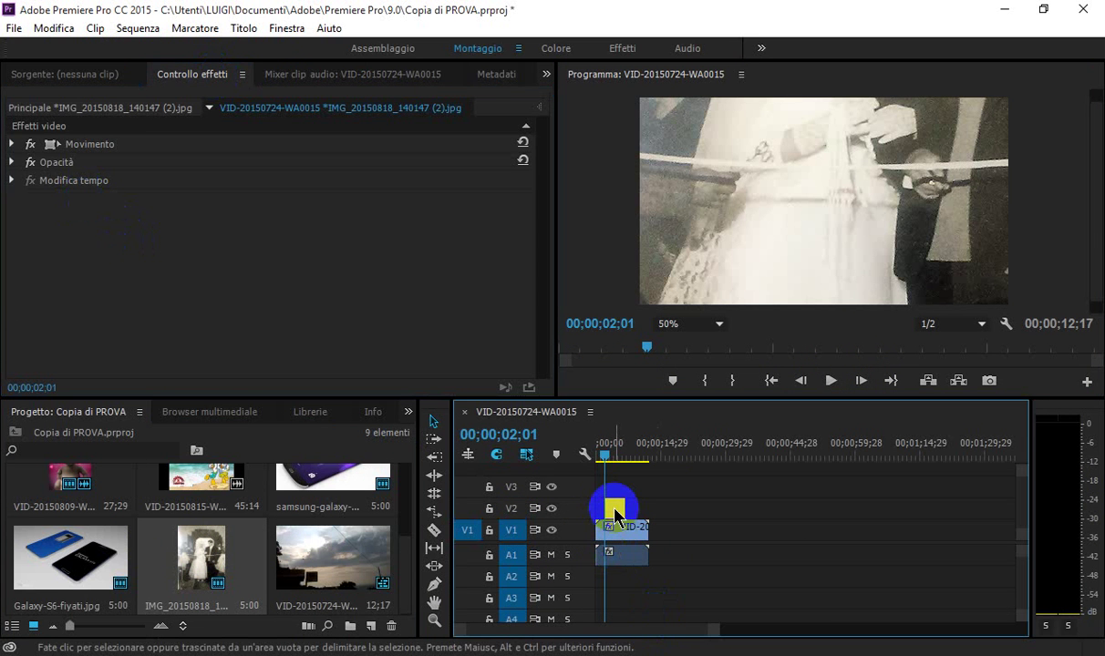
double_click(614, 512)
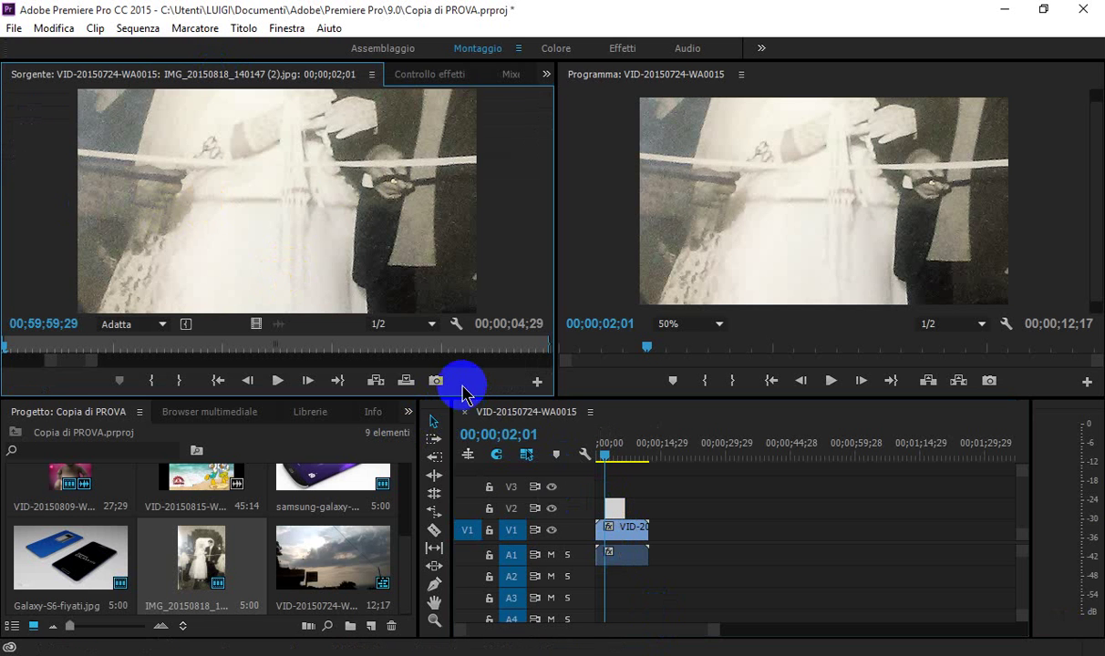
left_click(348, 192)
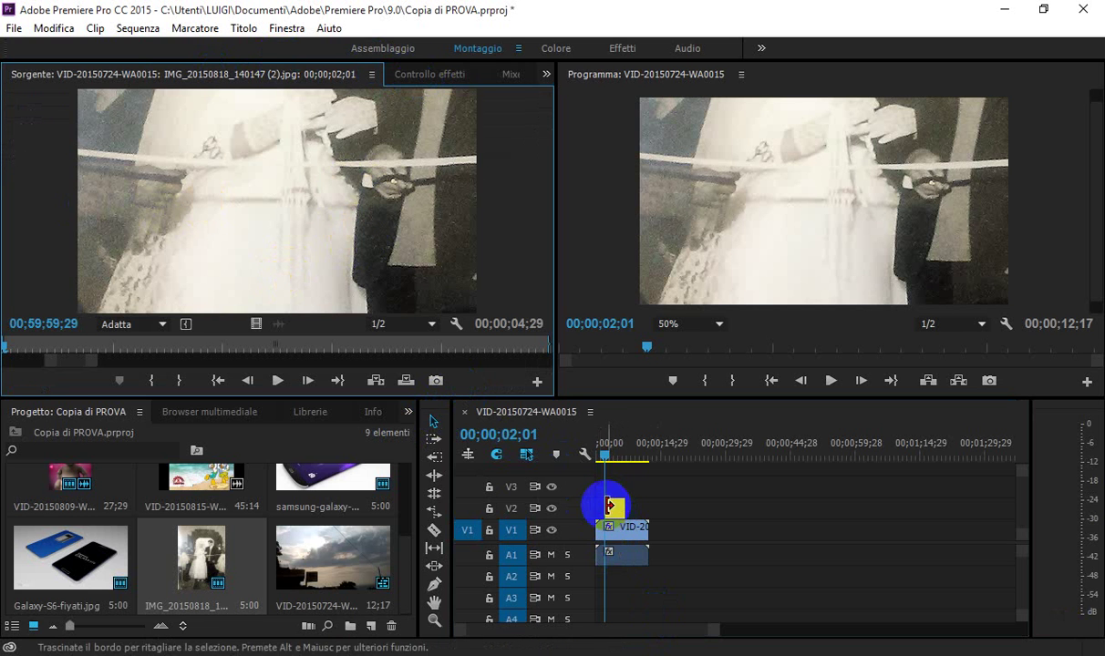
left_click(424, 77)
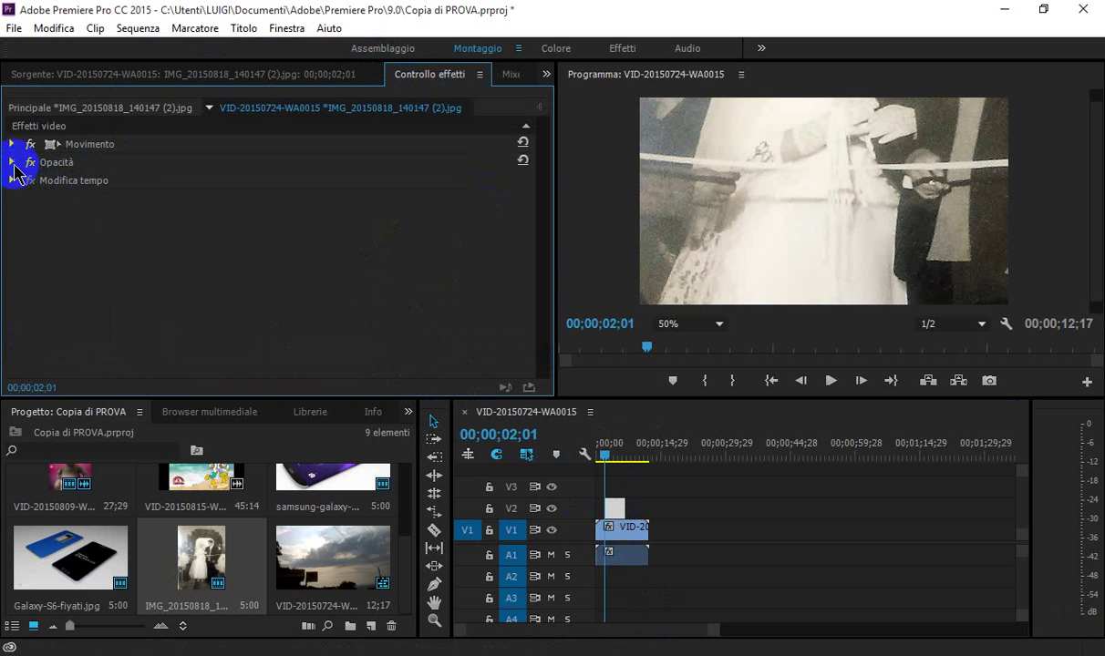
Lower the IMG_20150818 photo's Opacità to 34.0%
left_click(13, 163)
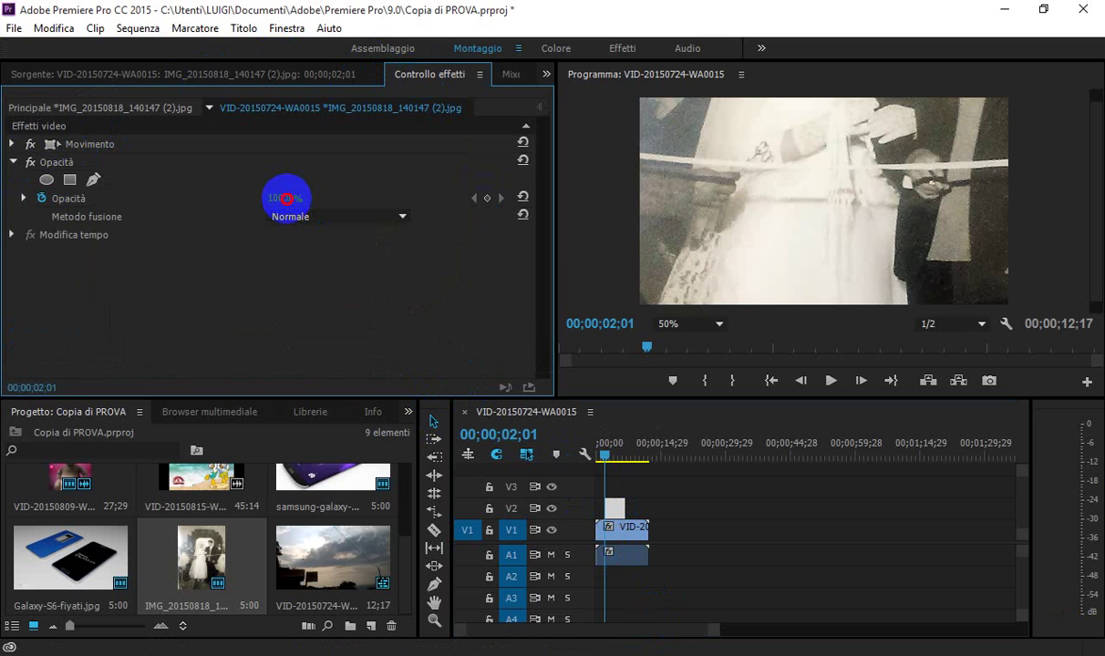
left_click_drag(287, 199, 290, 200)
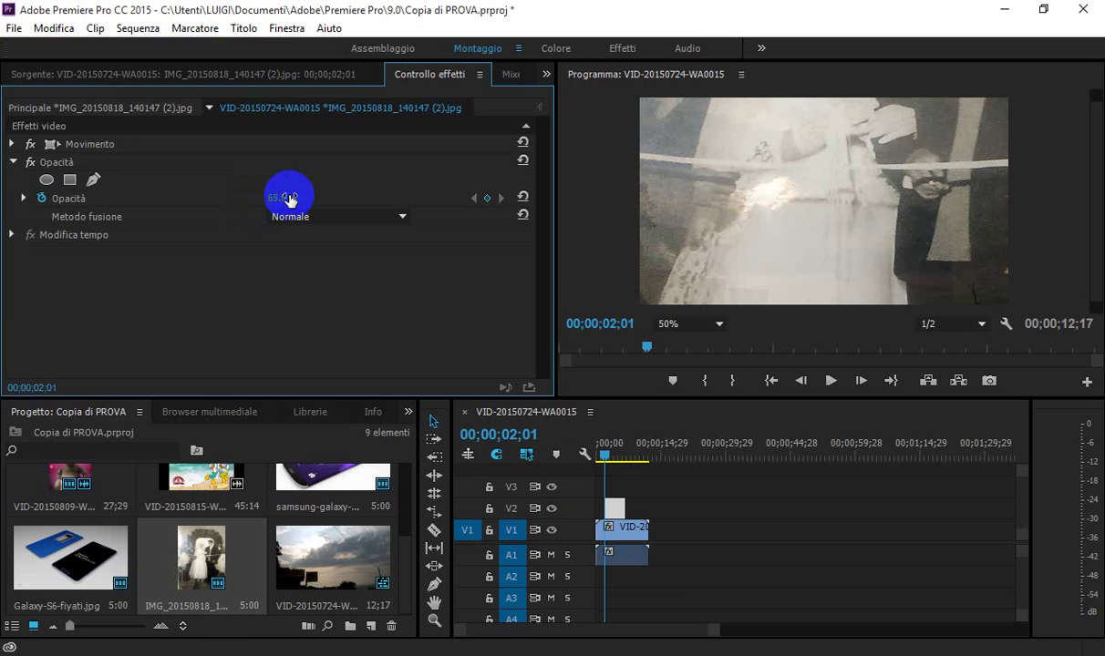
left_click_drag(291, 200, 265, 199)
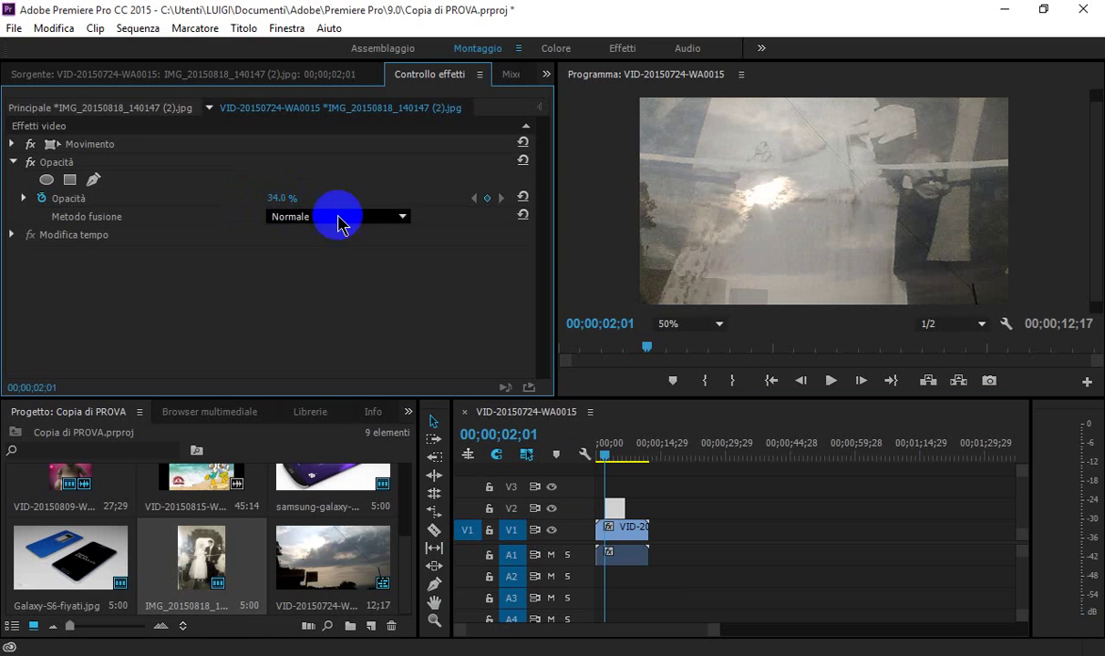
left_click(616, 515)
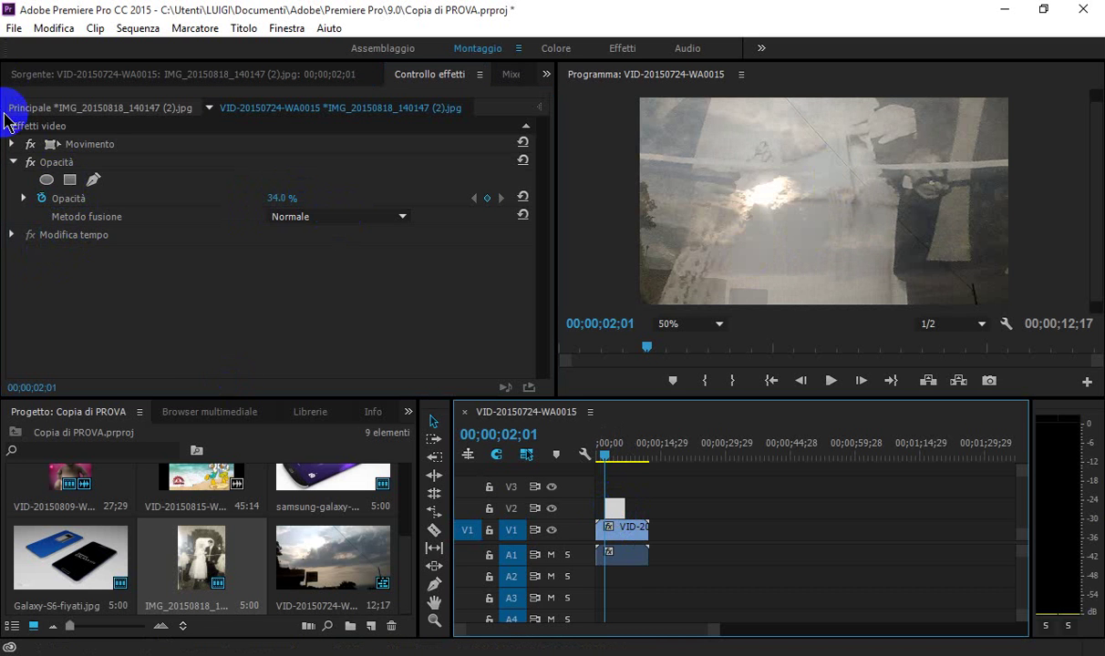
left_click(14, 235)
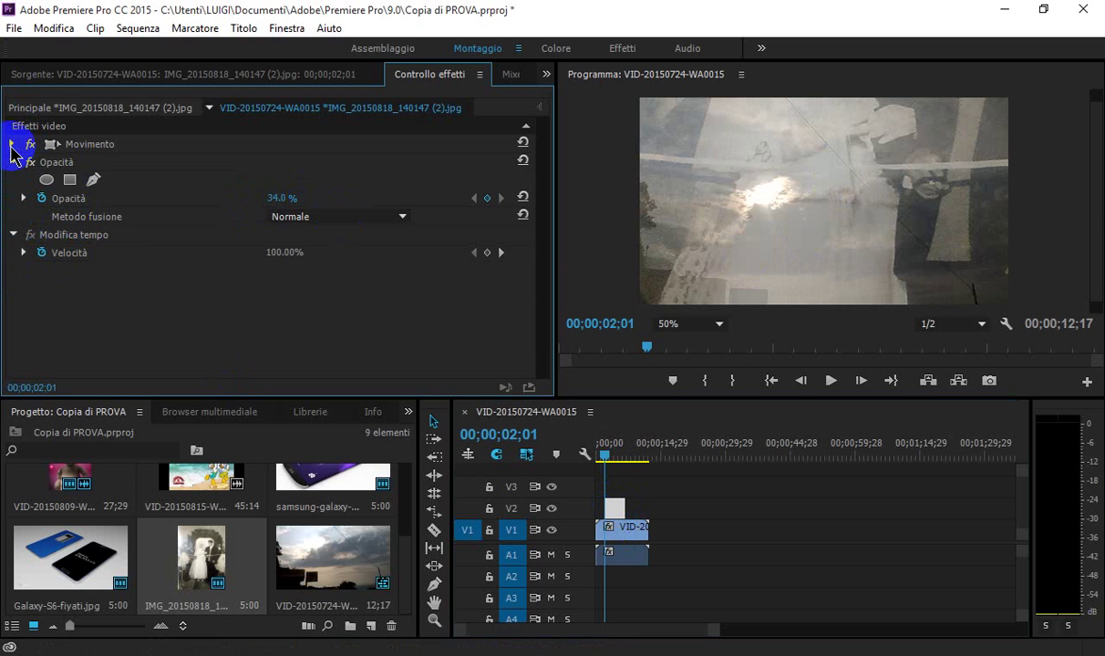
Scale down the wedding photo overlay and start tilting it with Rotazione
left_click(12, 145)
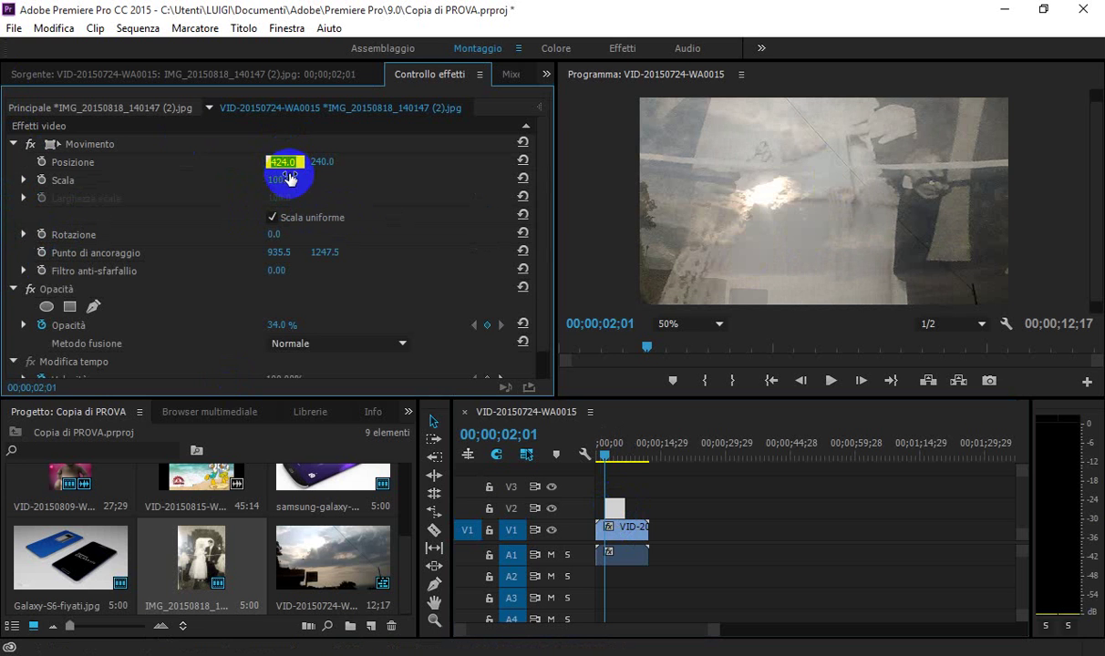
left_click(288, 179)
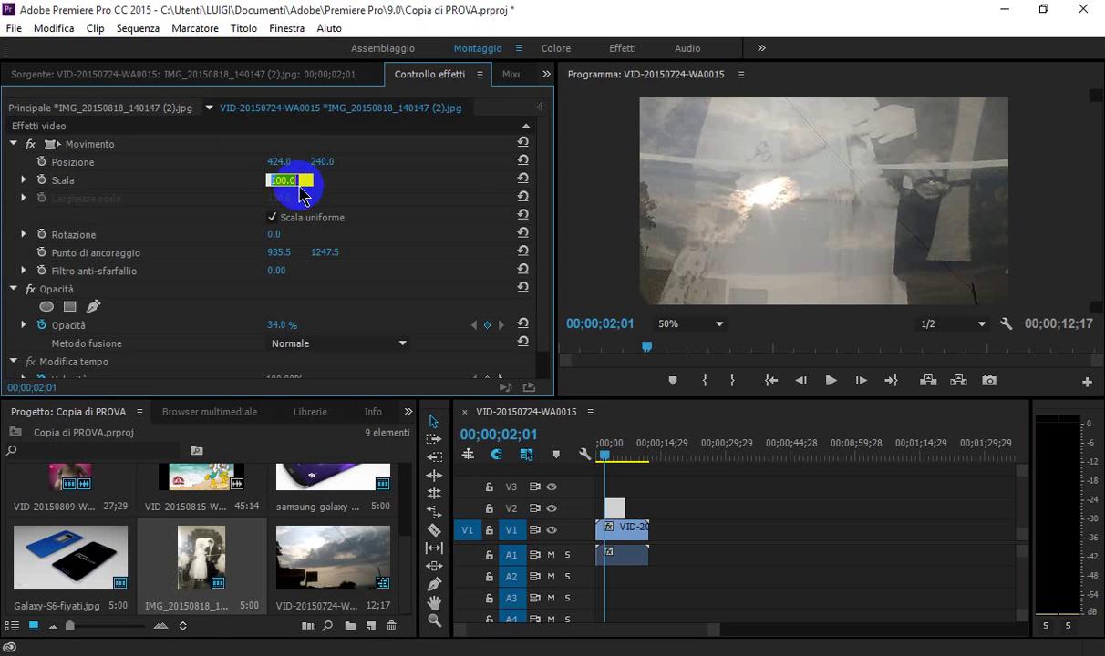
left_click_drag(275, 178, 203, 175)
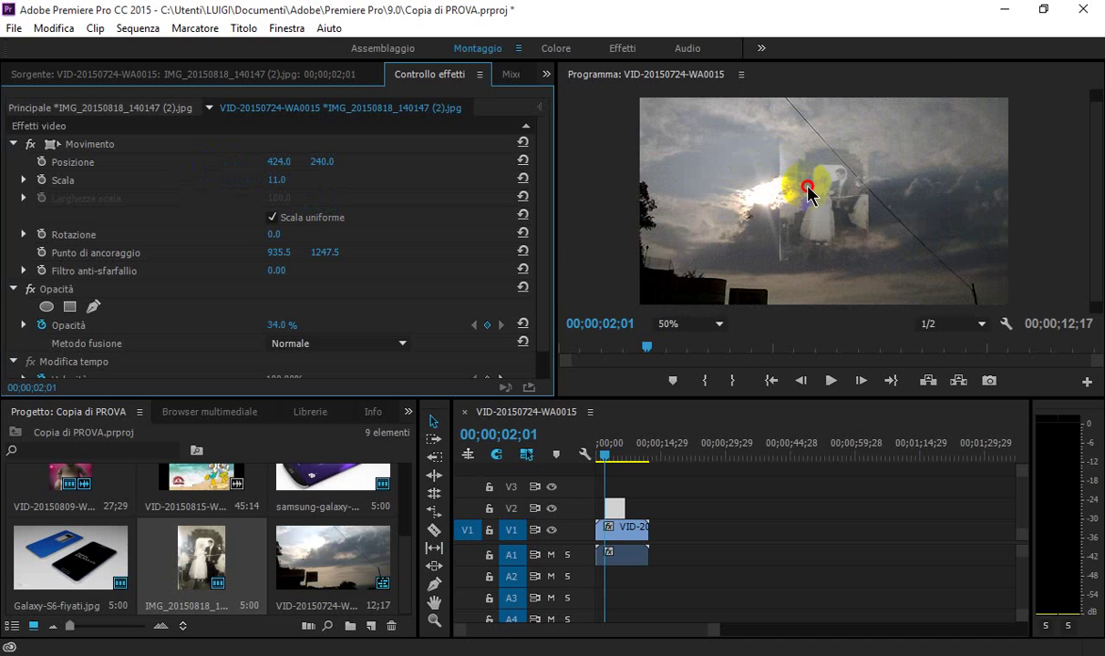
left_click(840, 186)
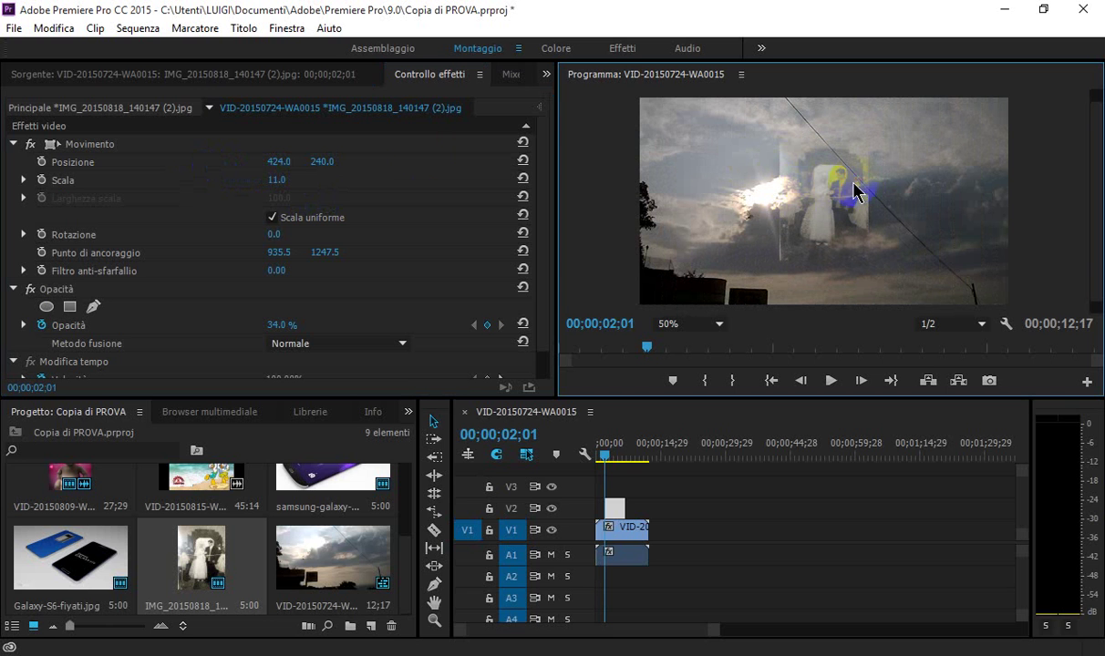
left_click(279, 236)
left_click(279, 234)
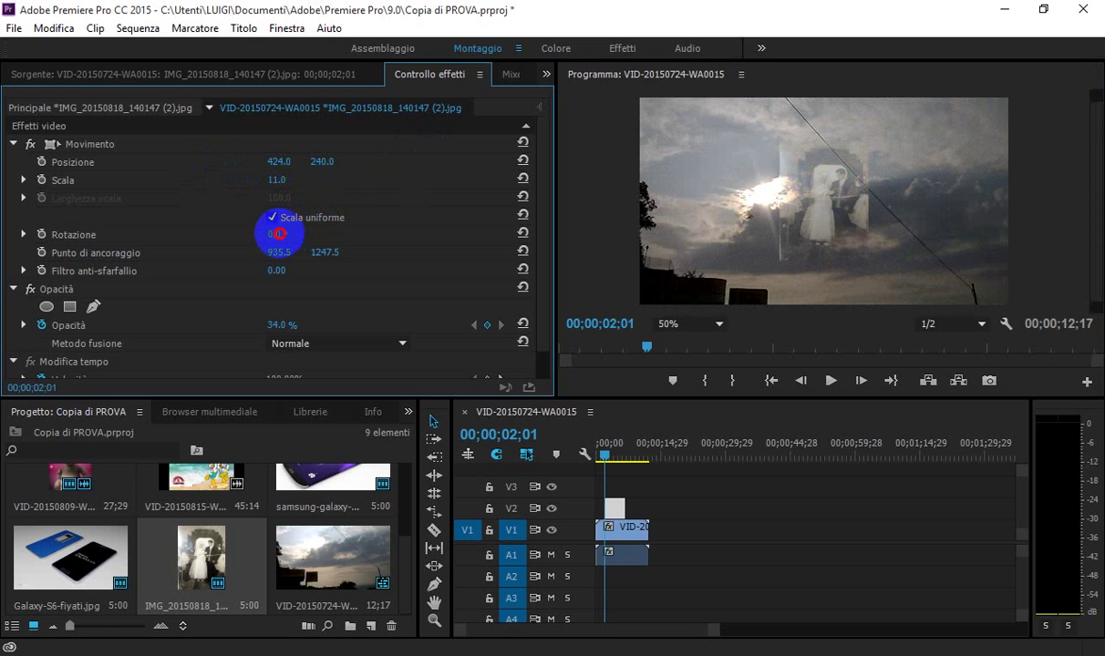
mouse_move(293, 236)
left_mouse_down()
mouse_move(269, 233)
mouse_move(296, 235)
left_mouse_up()
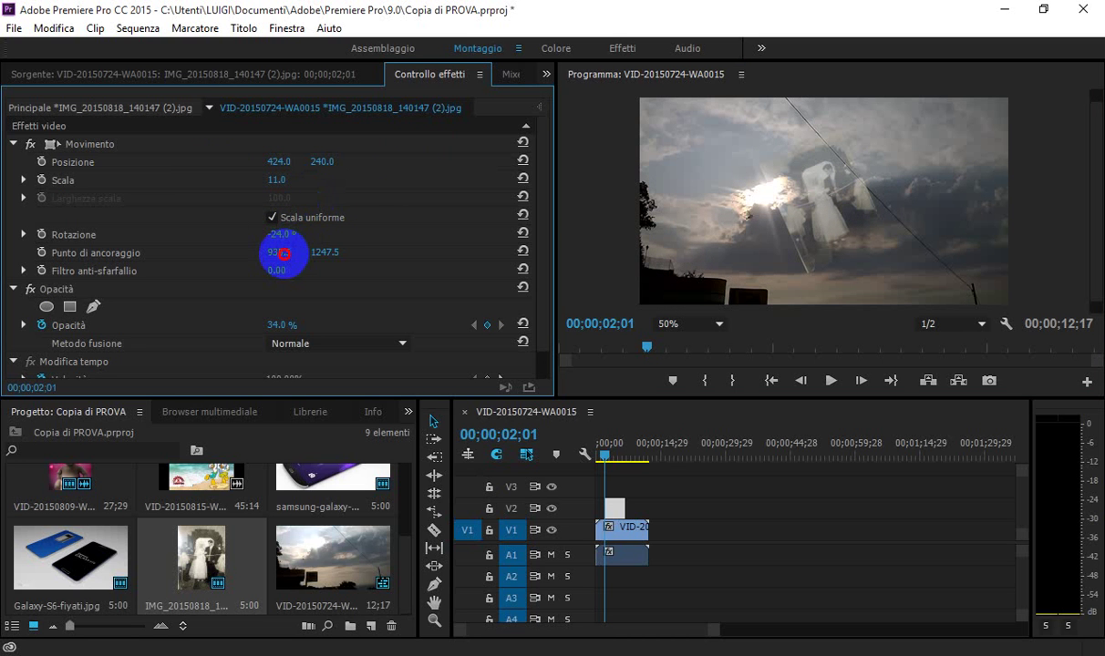
Shift the anchor point, raise opacity to 53%, tilt to -24°, and set scale to 22
mouse_move(265, 247)
left_mouse_down()
mouse_move(305, 248)
mouse_move(87, 220)
left_mouse_up()
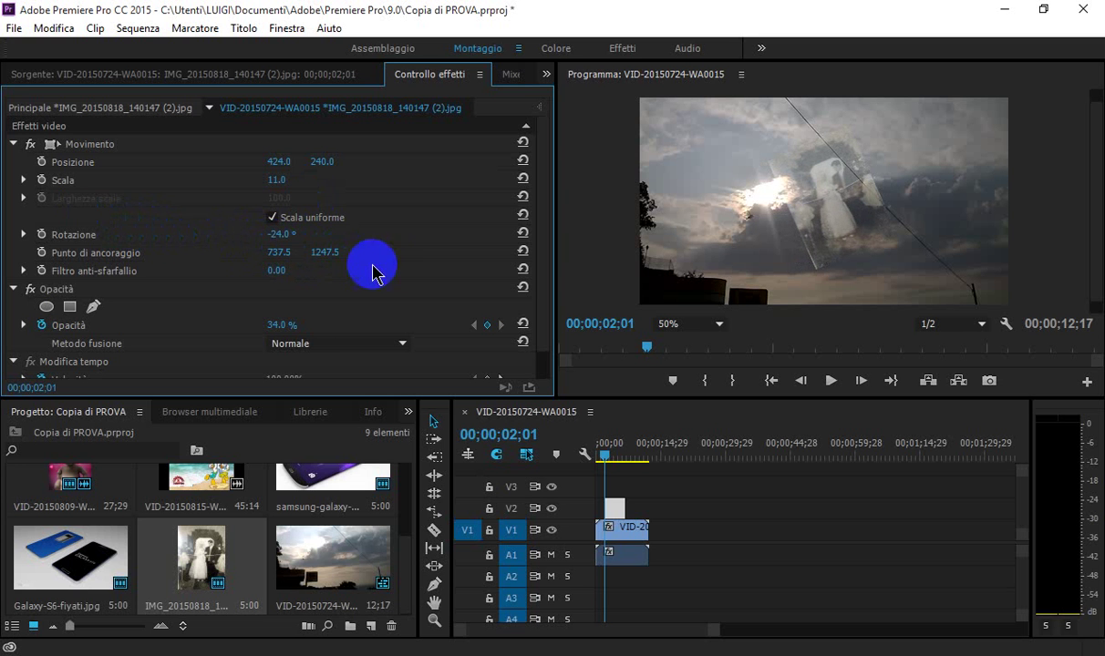
left_click_drag(333, 253, 202, 235)
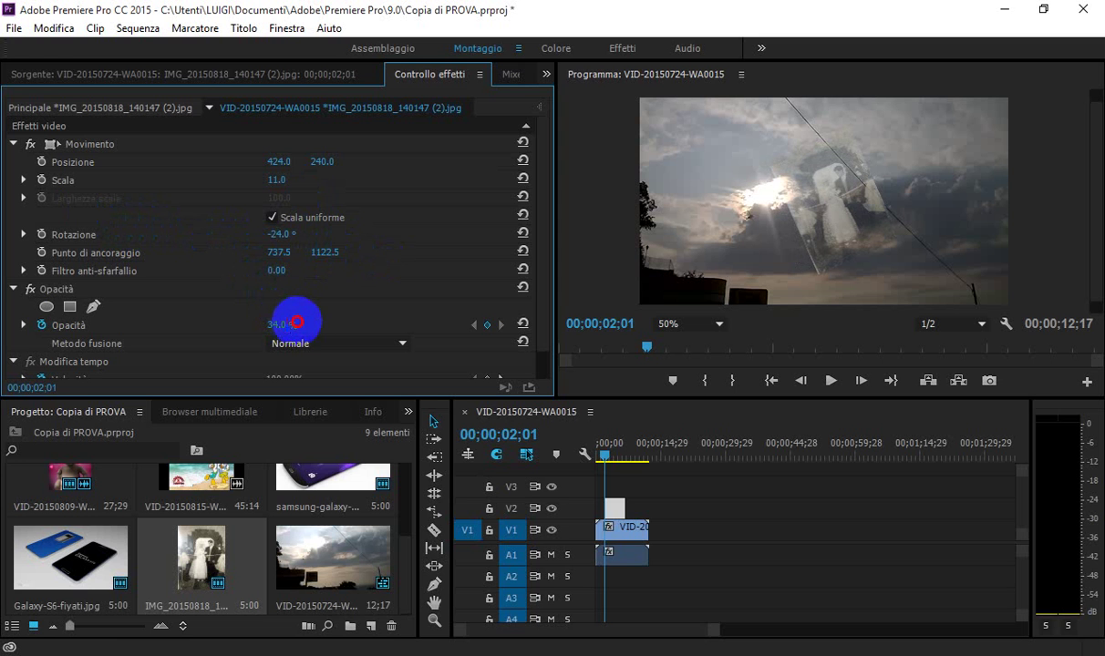
mouse_move(308, 322)
left_mouse_down()
mouse_move(349, 328)
mouse_move(290, 328)
mouse_move(328, 328)
left_mouse_up()
left_click_drag(275, 239, 296, 259)
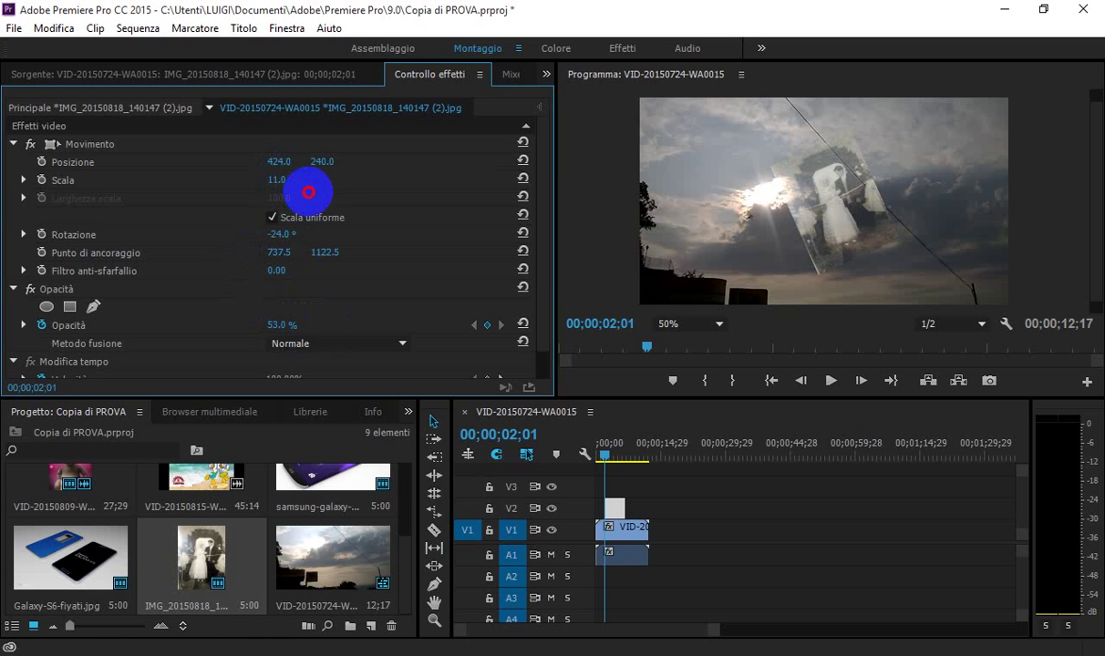
left_click(277, 180)
type("22")
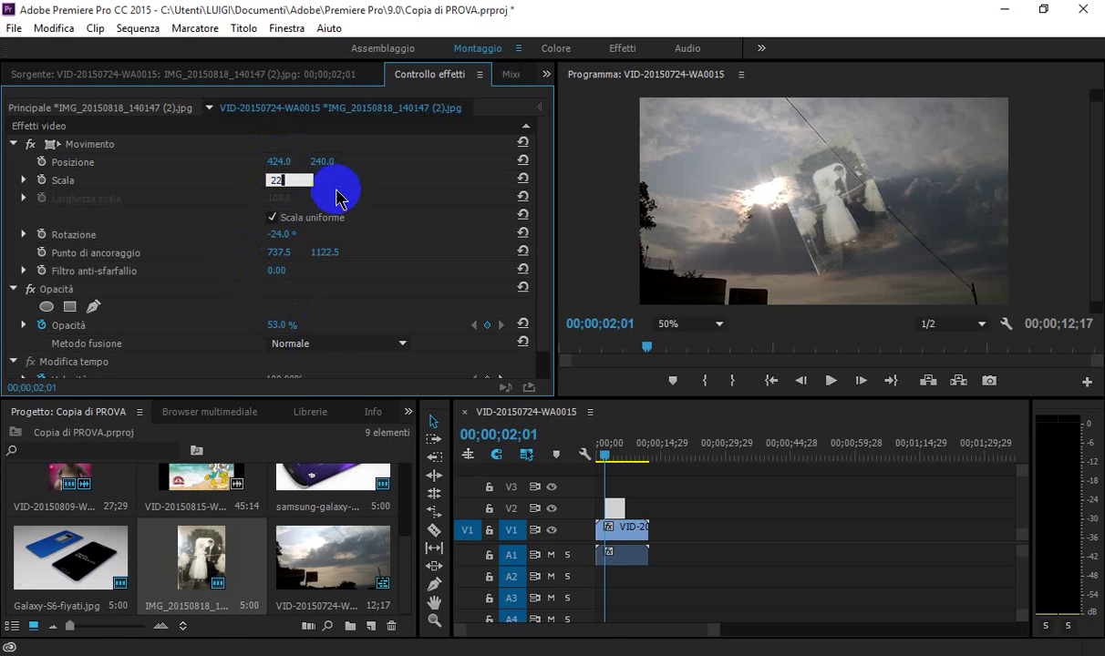
key("Return")
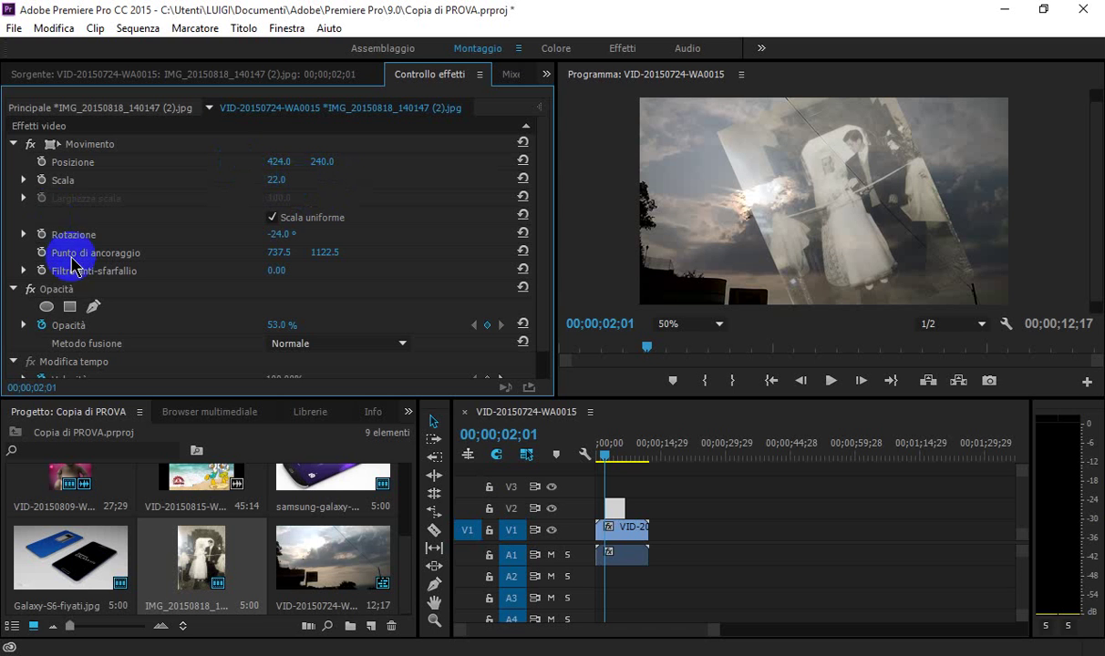
Shrink the wedding photo to 14.2% scale and move it to the upper right (602.7, 218.0)
left_click(49, 144)
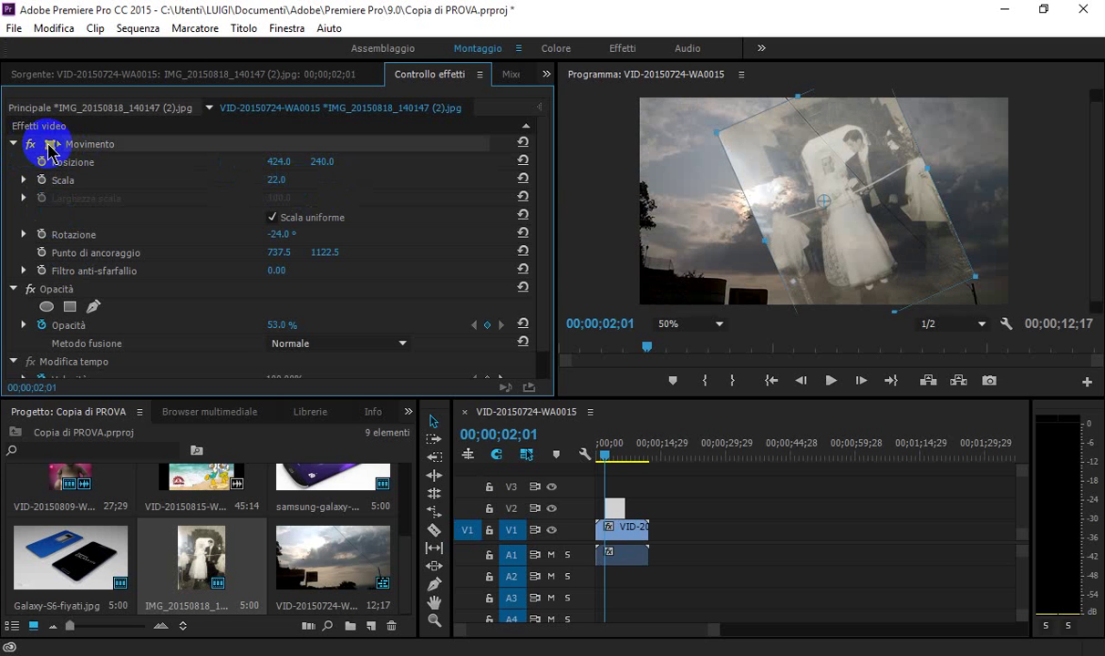
left_click(719, 137)
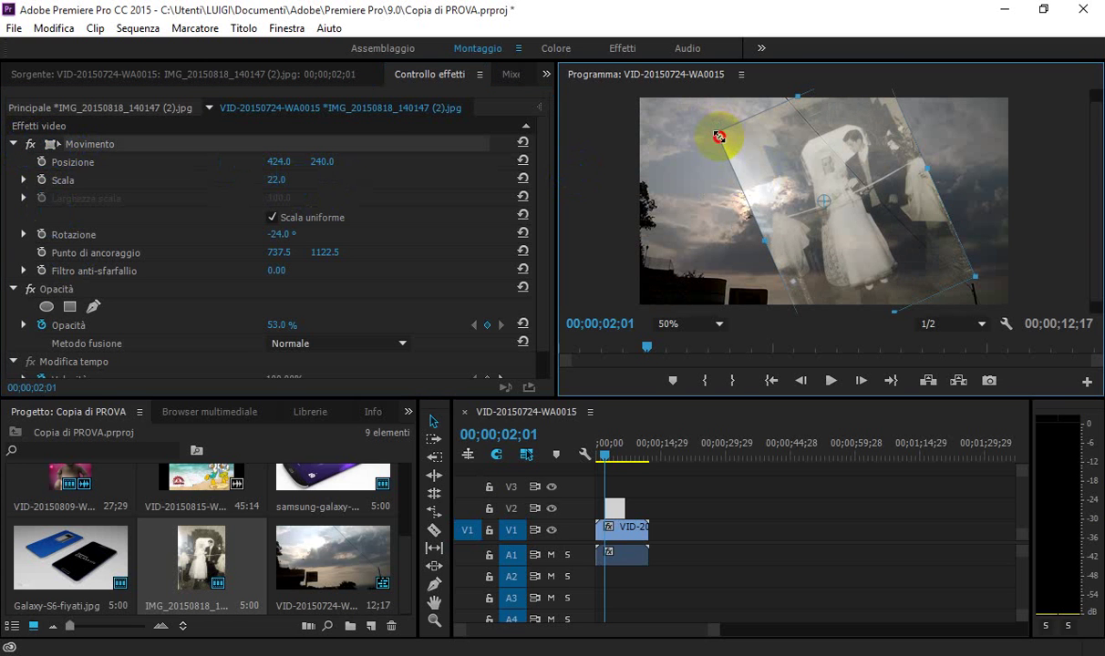
mouse_move(719, 137)
left_mouse_down()
mouse_move(773, 165)
mouse_move(910, 169)
left_mouse_up()
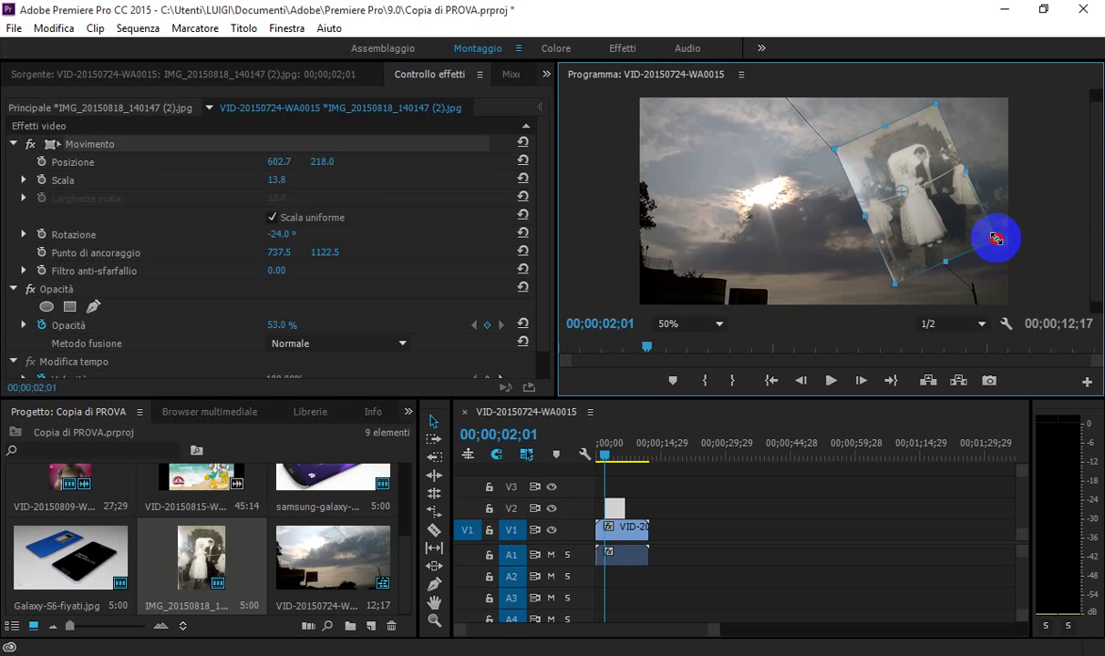
left_click_drag(996, 239, 999, 241)
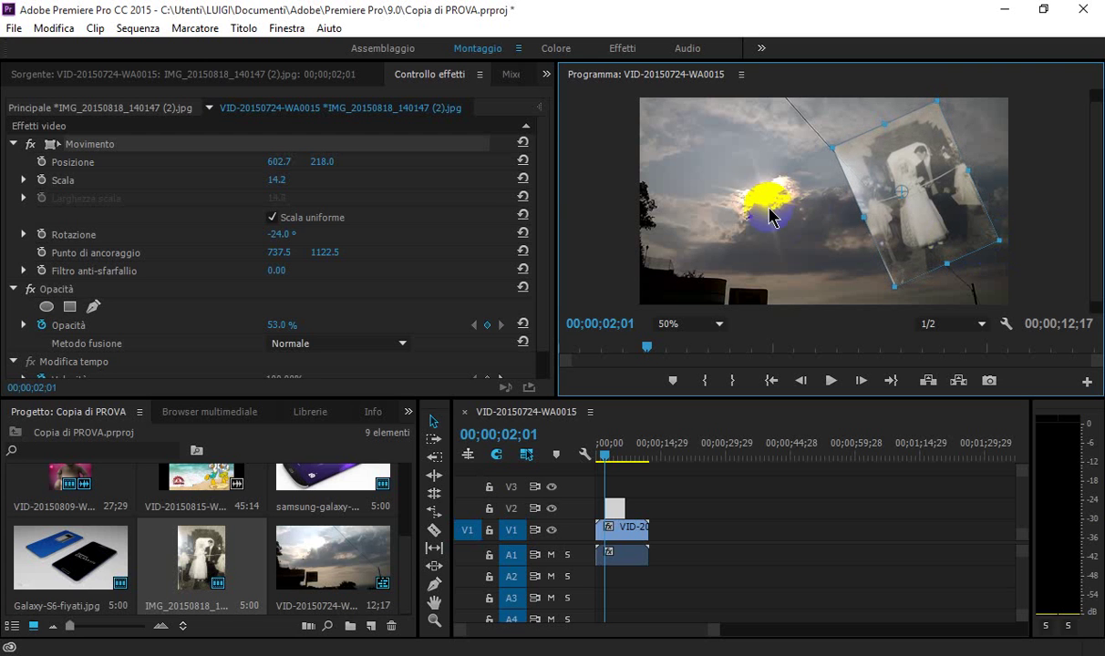
left_click(399, 175)
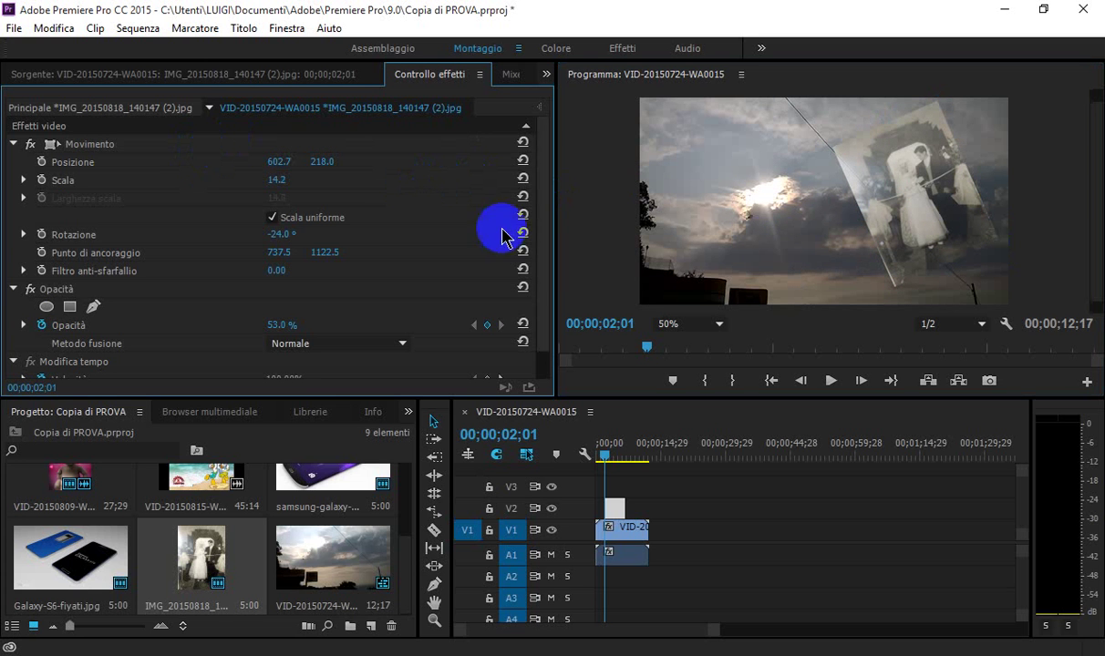
Set the wedding photo's rotation to 26° so it tilts the other way
left_click(280, 234)
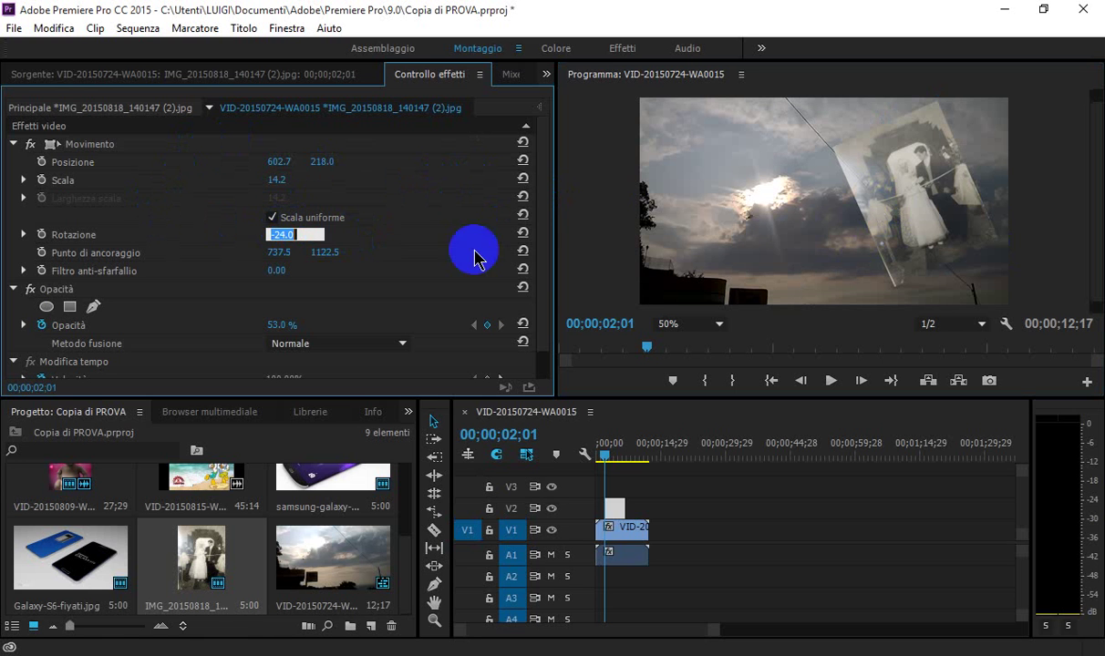
left_click(915, 202)
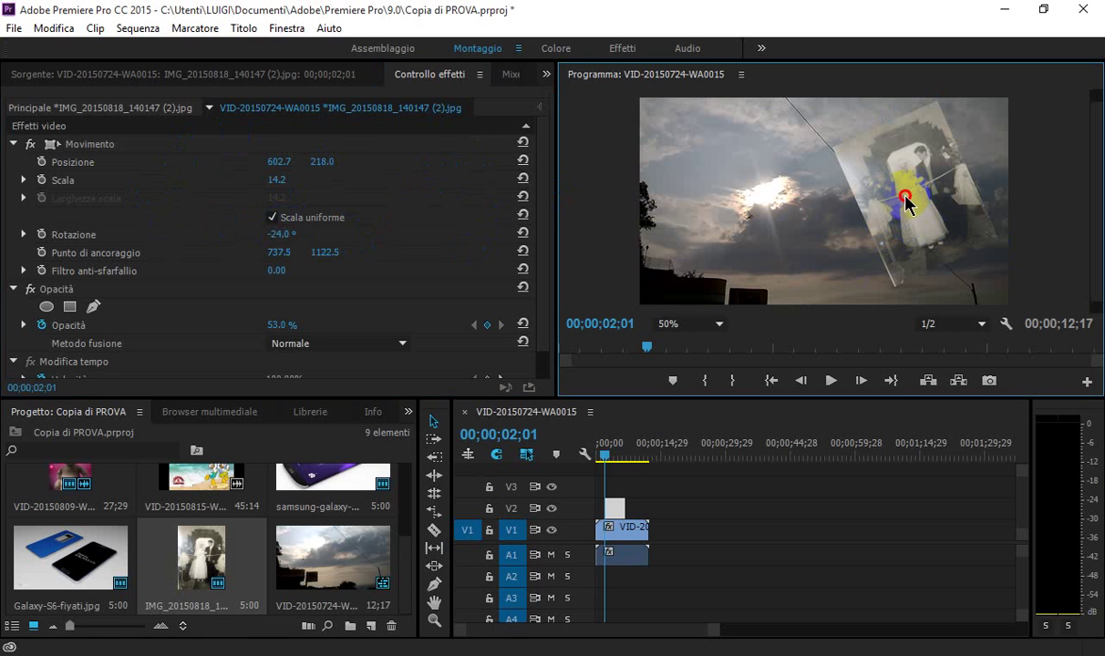
left_click(278, 233)
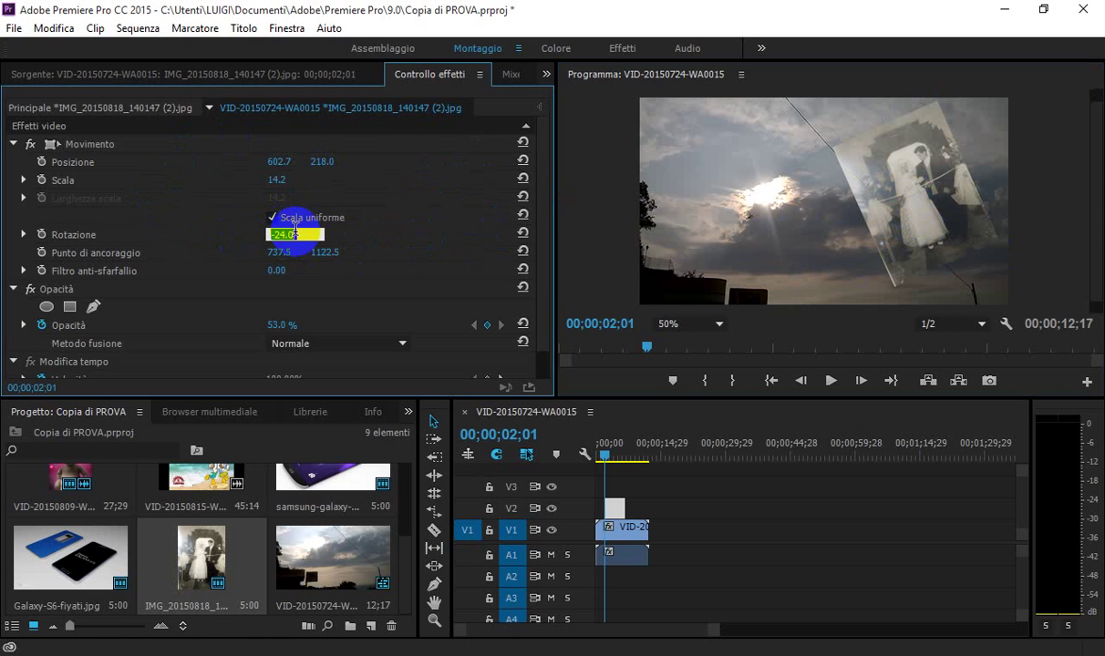
left_click(942, 199)
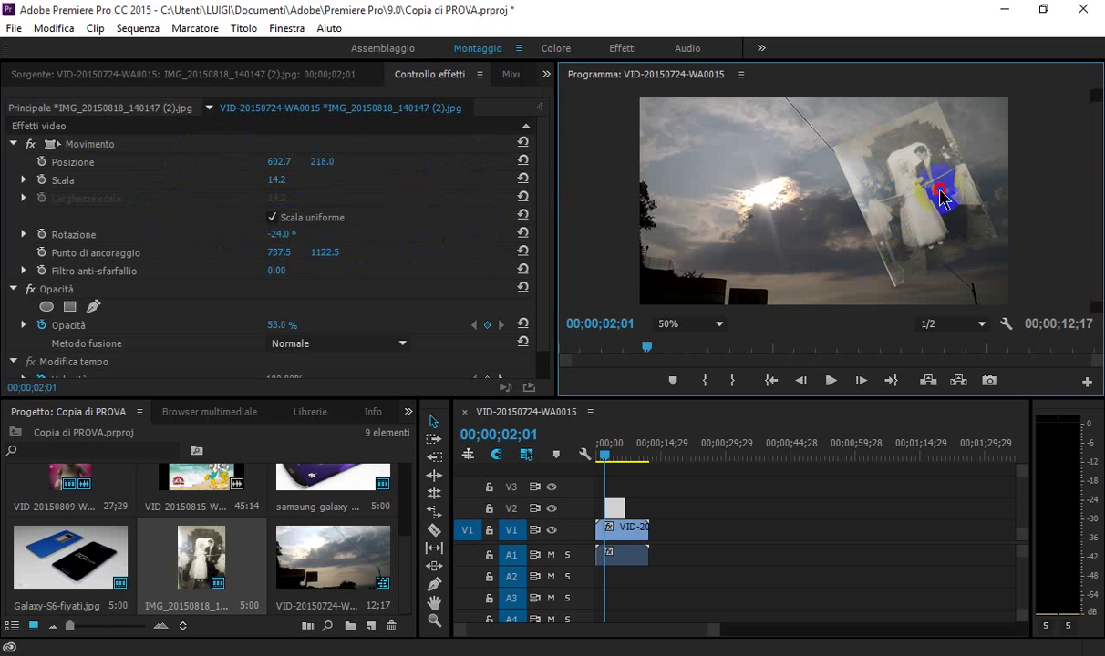
left_click(286, 235)
type("26")
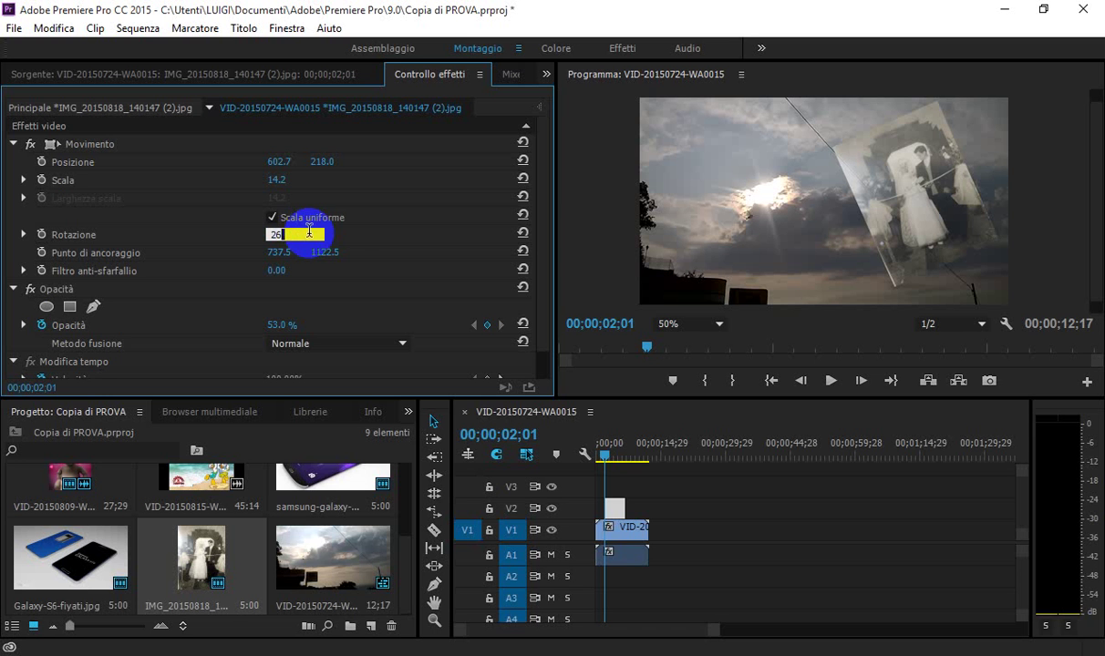
left_click(344, 238)
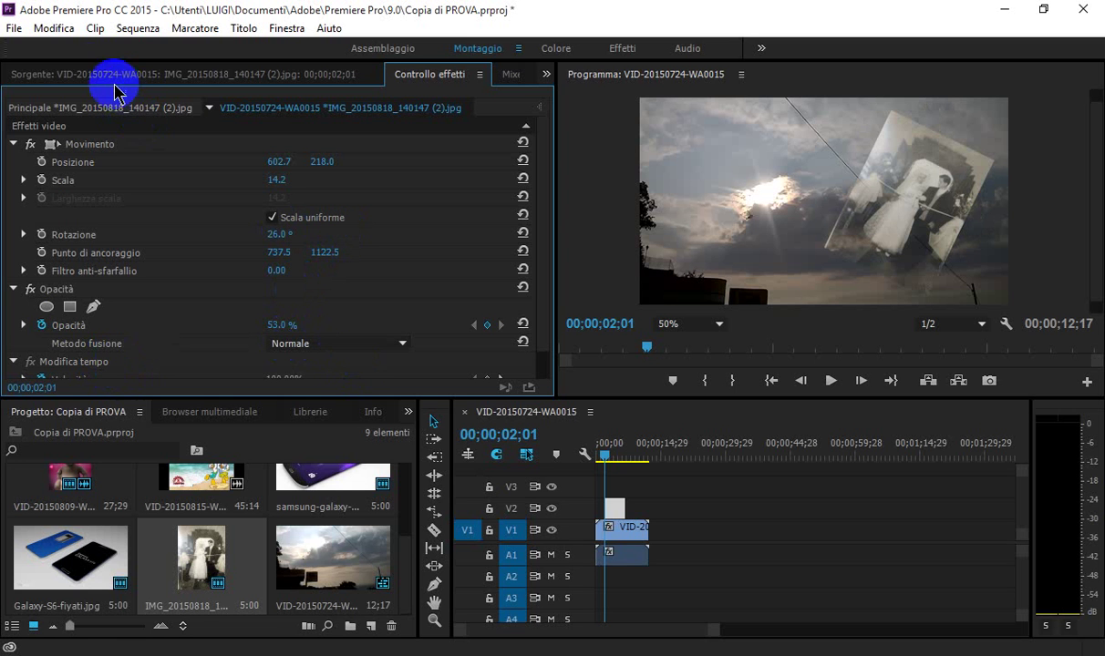
Add a marker at the current frame and scrub forward to preview the sequence
left_click(898, 131)
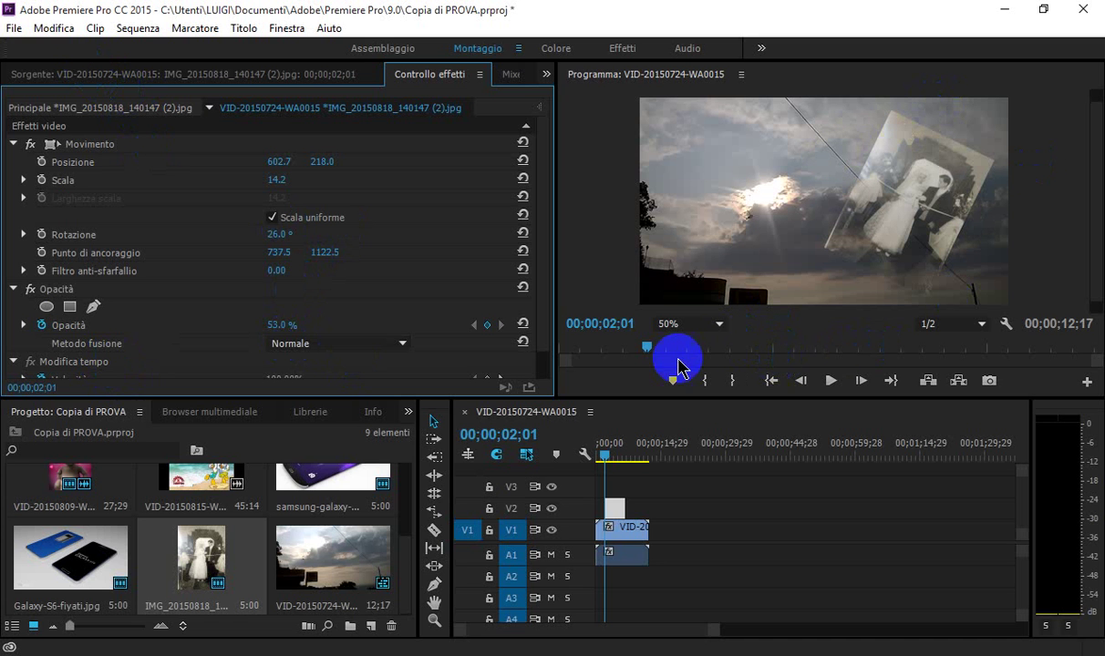
key("m")
mouse_move(661, 358)
left_mouse_down()
mouse_move(883, 345)
mouse_move(641, 334)
mouse_move(695, 341)
mouse_move(659, 342)
left_mouse_up()
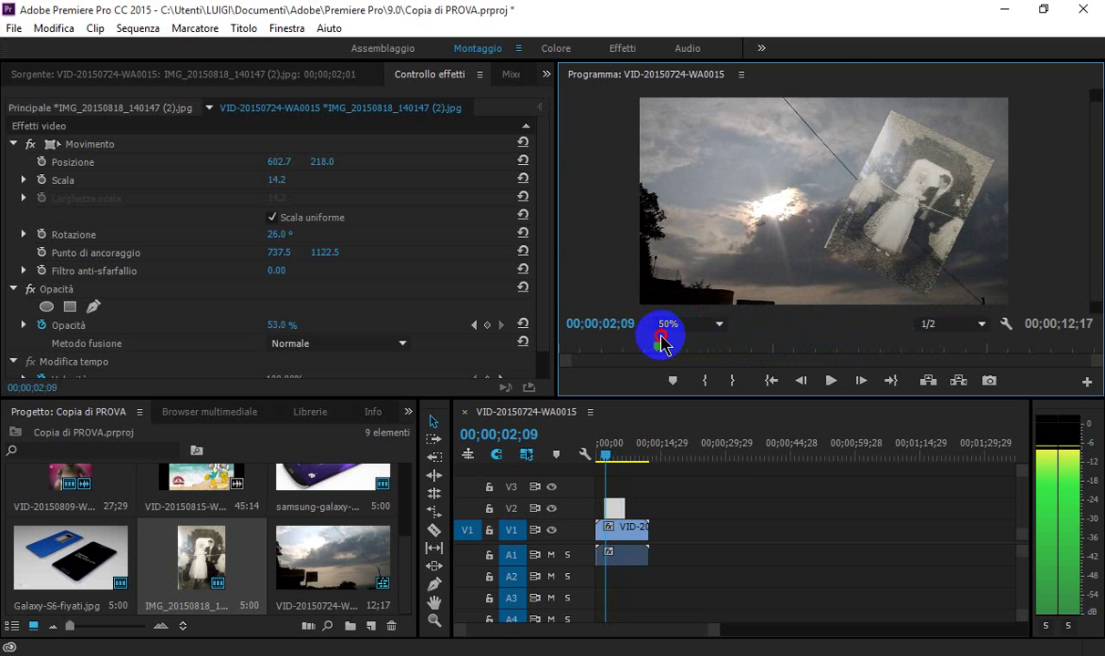
Trim the end of the V2 photo clip to about 00;00;03;21, dismissing the trial reminder
left_click(617, 517)
left_click_drag(622, 507, 616, 507)
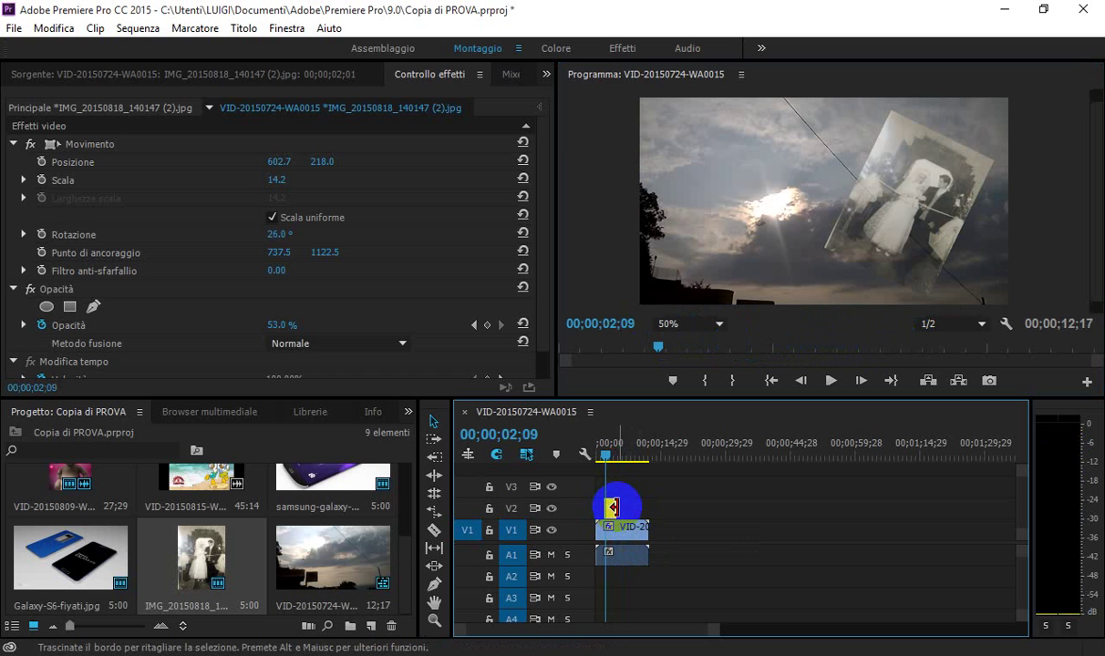
mouse_move(617, 508)
left_mouse_down()
mouse_move(705, 511)
mouse_move(653, 507)
mouse_move(660, 522)
left_mouse_up()
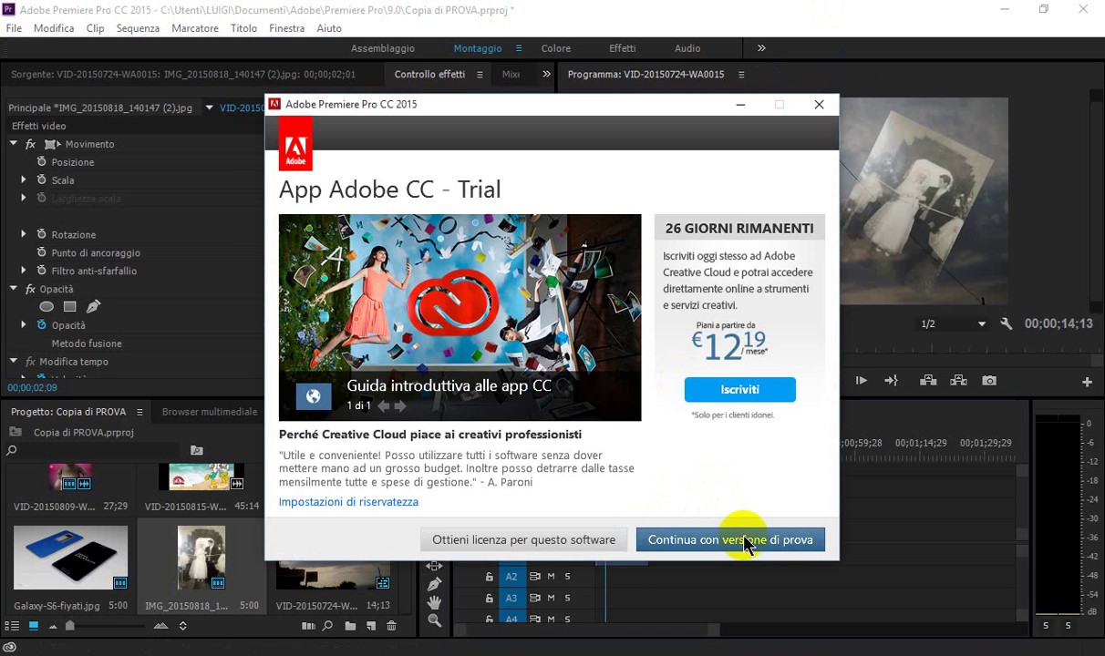
left_click(744, 543)
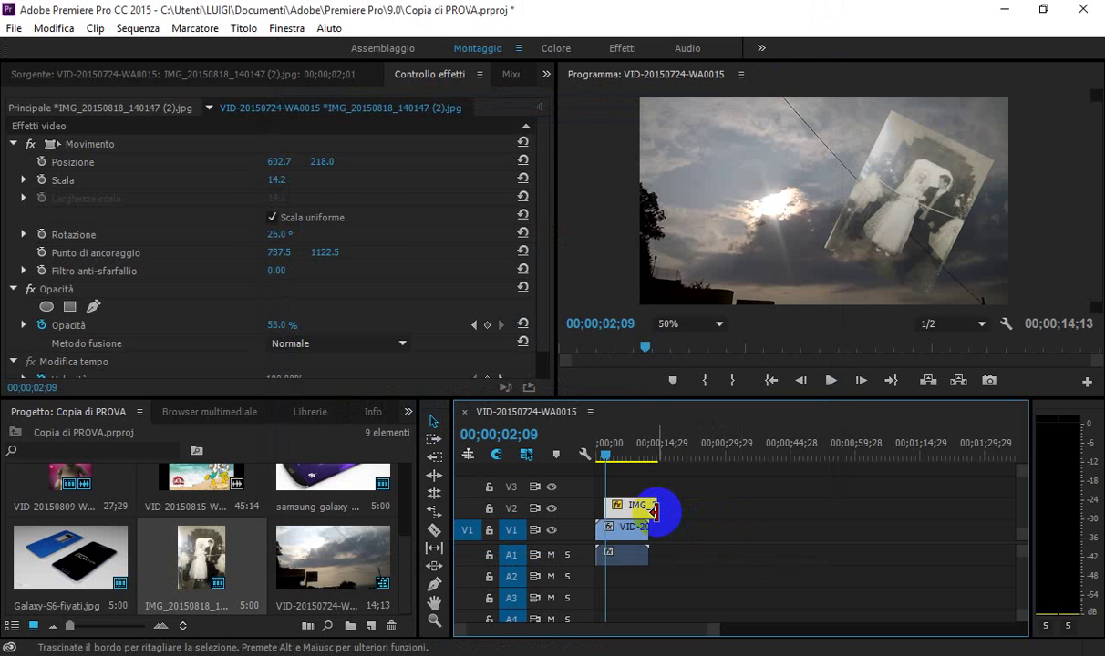
left_click_drag(653, 512, 649, 509)
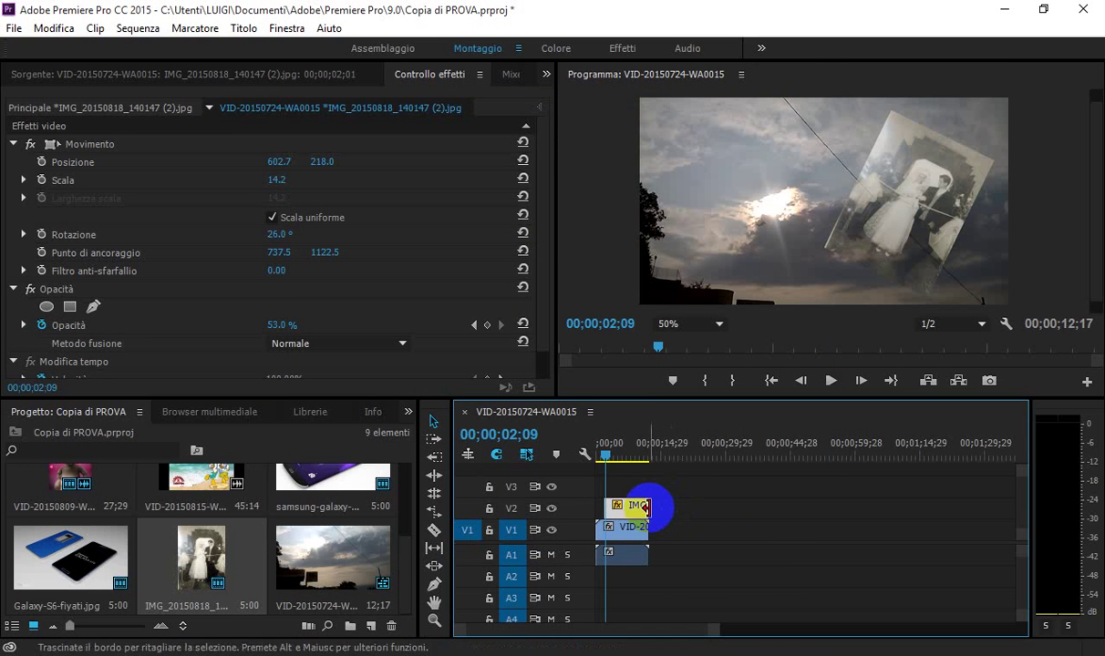
left_click_drag(648, 507, 618, 507)
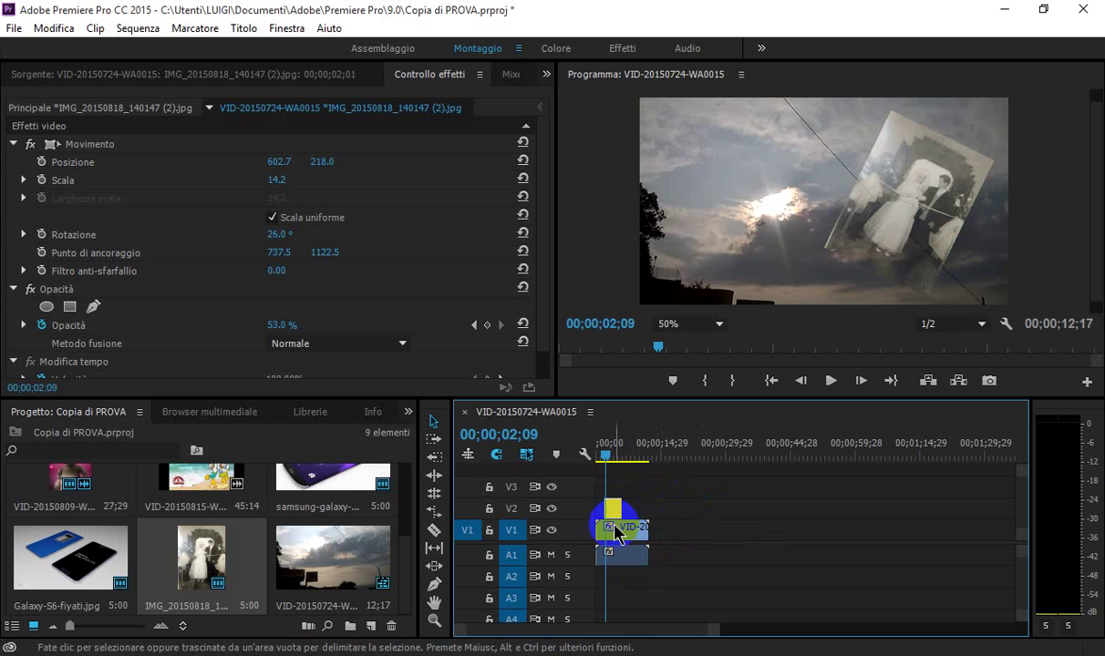
Select the wedding photo clip on V2 and raise its anti-flicker filter from 0.00 to 1.00
left_click(626, 559)
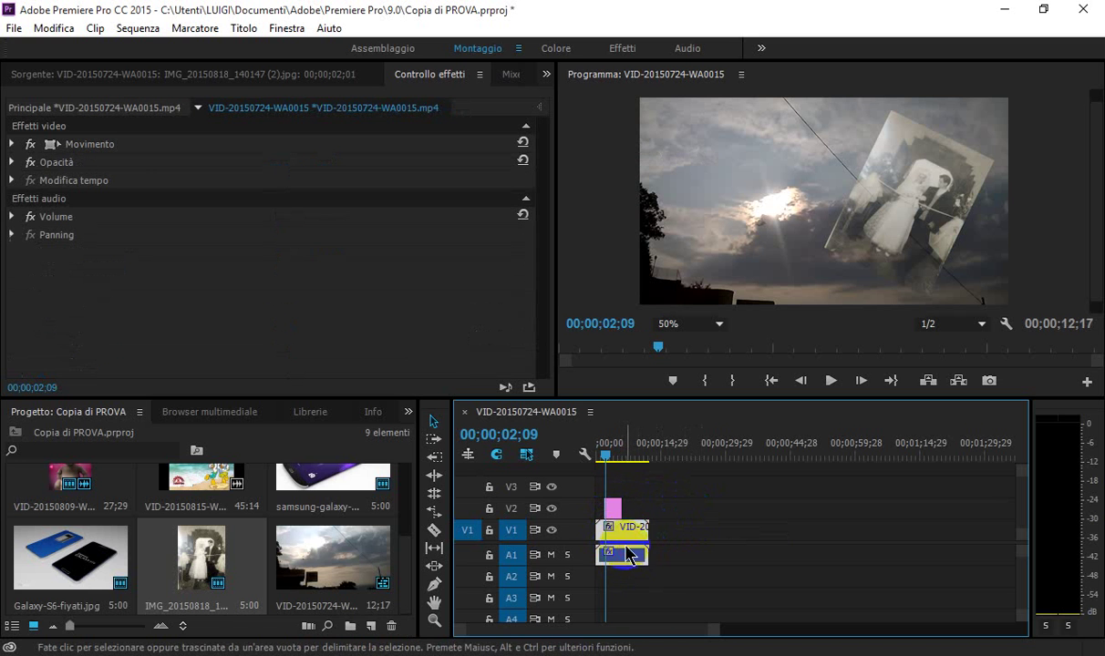
left_click(629, 532)
left_click(613, 508)
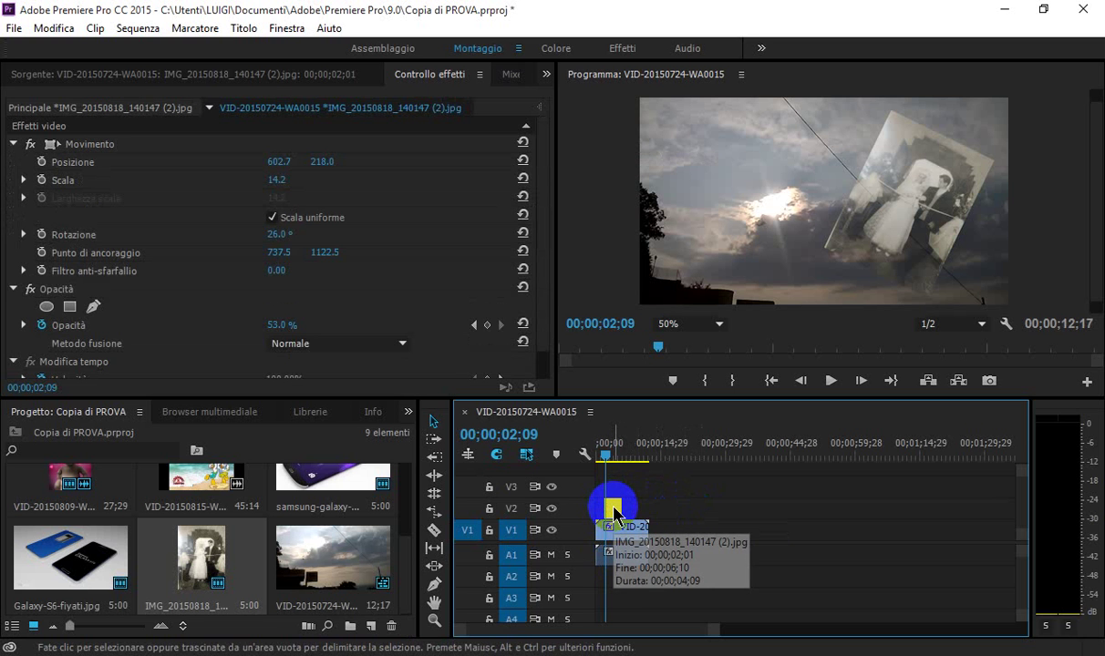
left_click(258, 271)
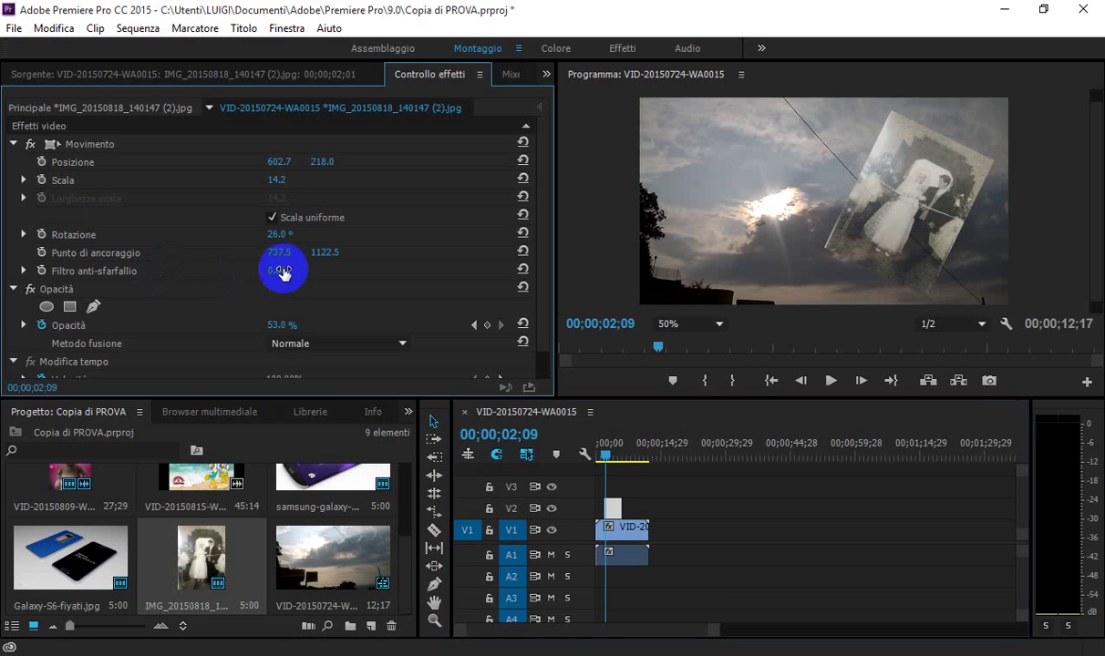
left_click_drag(281, 273, 338, 271)
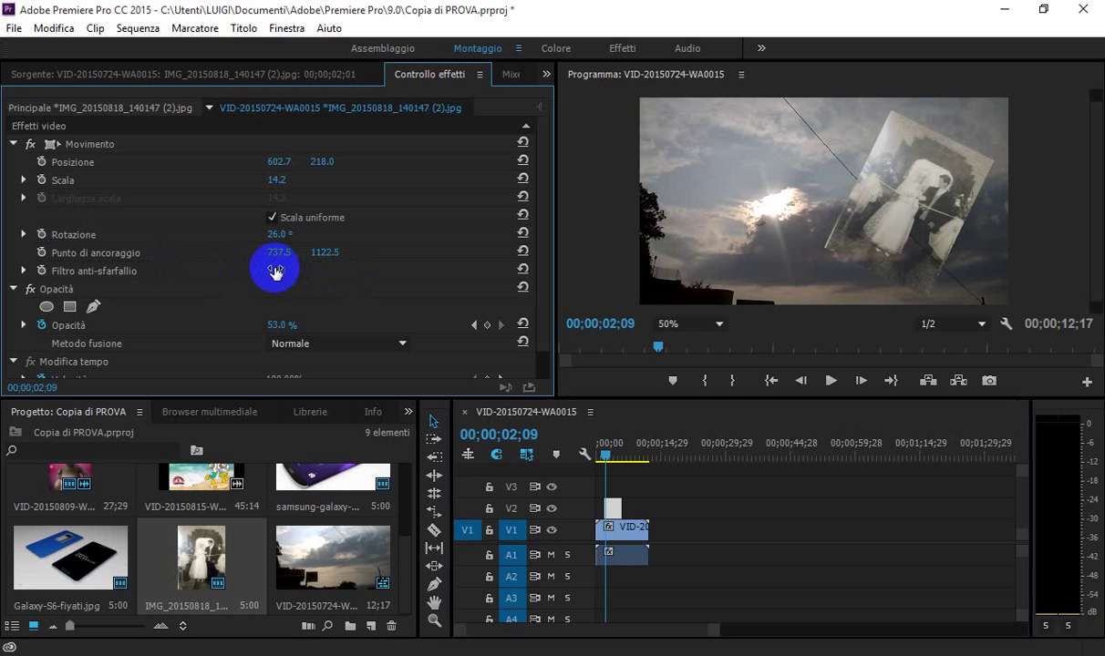
Add an elliptical opacity mask to the wedding photo, sized as a large circle around the couple, feather 111.6
left_click(47, 307)
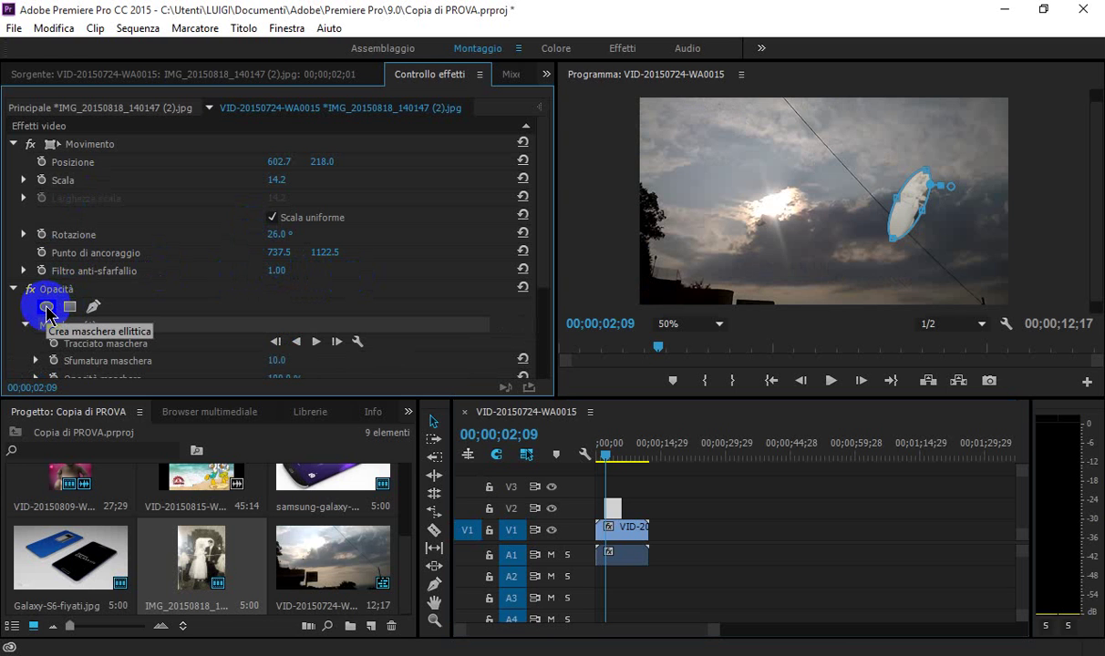
left_click(882, 168)
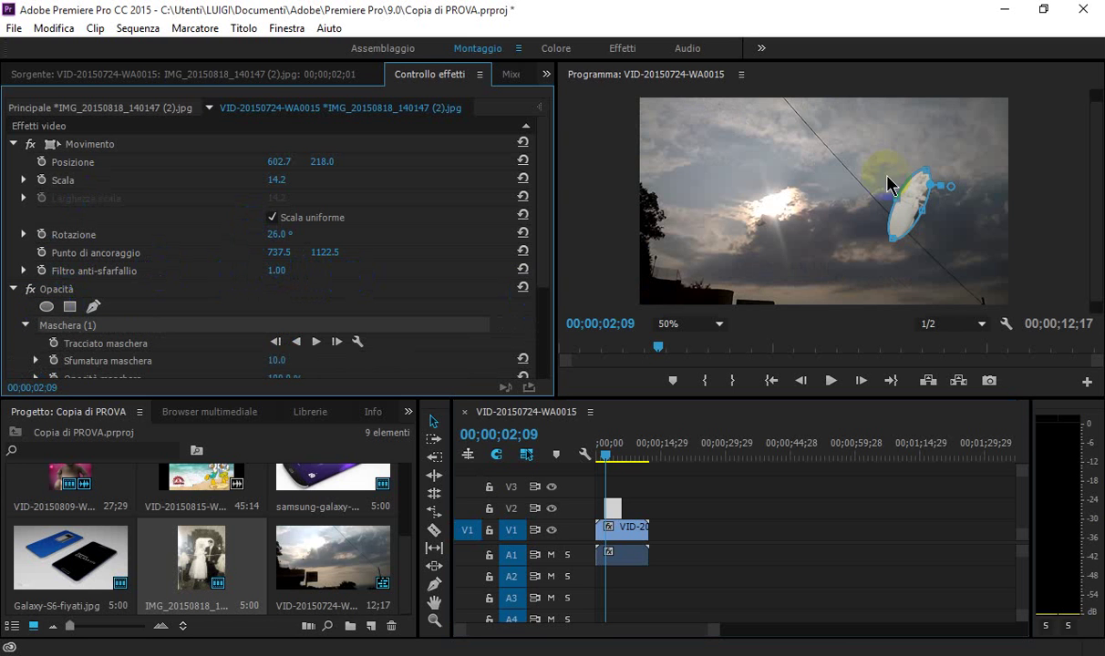
mouse_move(896, 202)
left_mouse_down()
mouse_move(829, 185)
mouse_move(832, 202)
mouse_move(940, 228)
mouse_move(962, 189)
mouse_move(942, 159)
mouse_move(968, 224)
mouse_move(985, 163)
mouse_move(942, 160)
mouse_move(968, 146)
left_mouse_up()
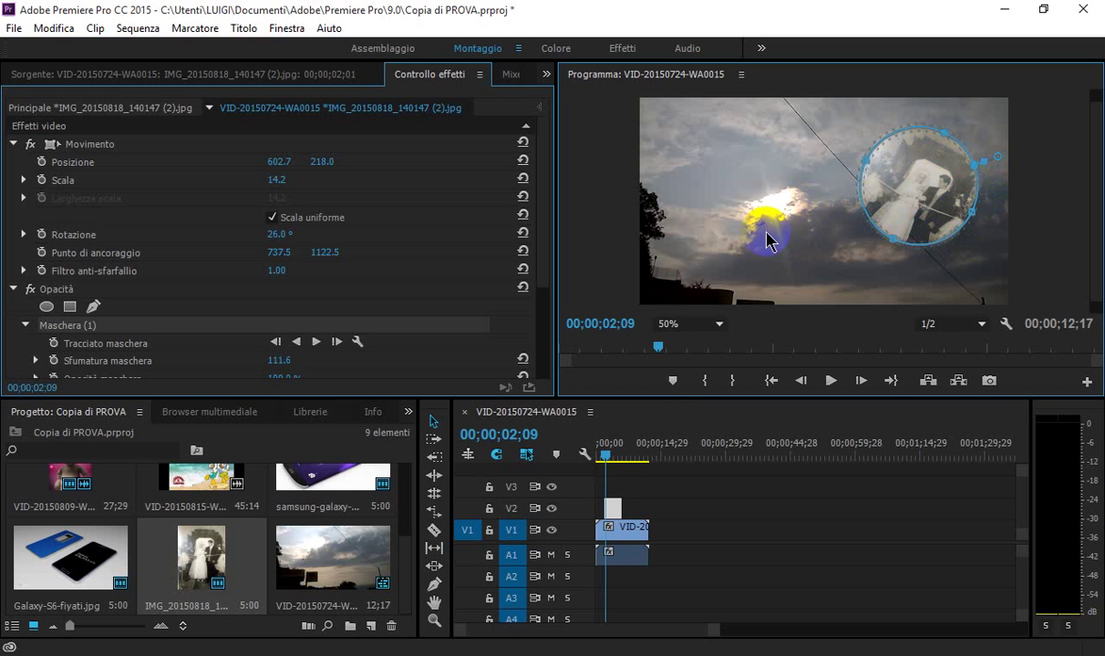
left_click(365, 310)
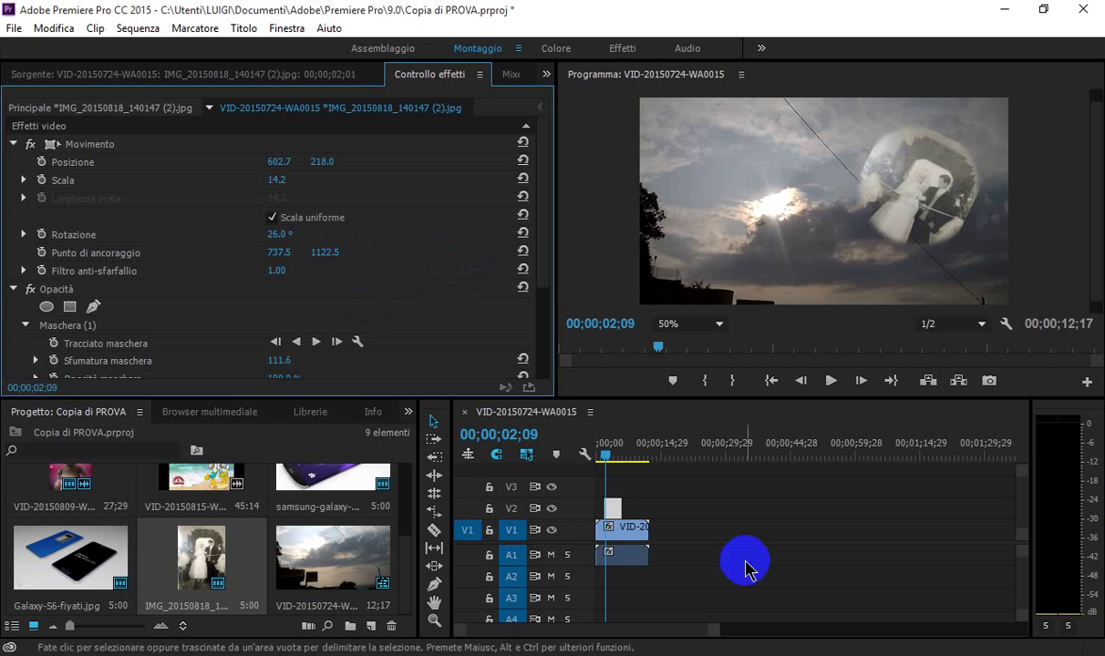
Play the sequence and stop at 00;00;08;12 on the helicopter shot
left_click(831, 380)
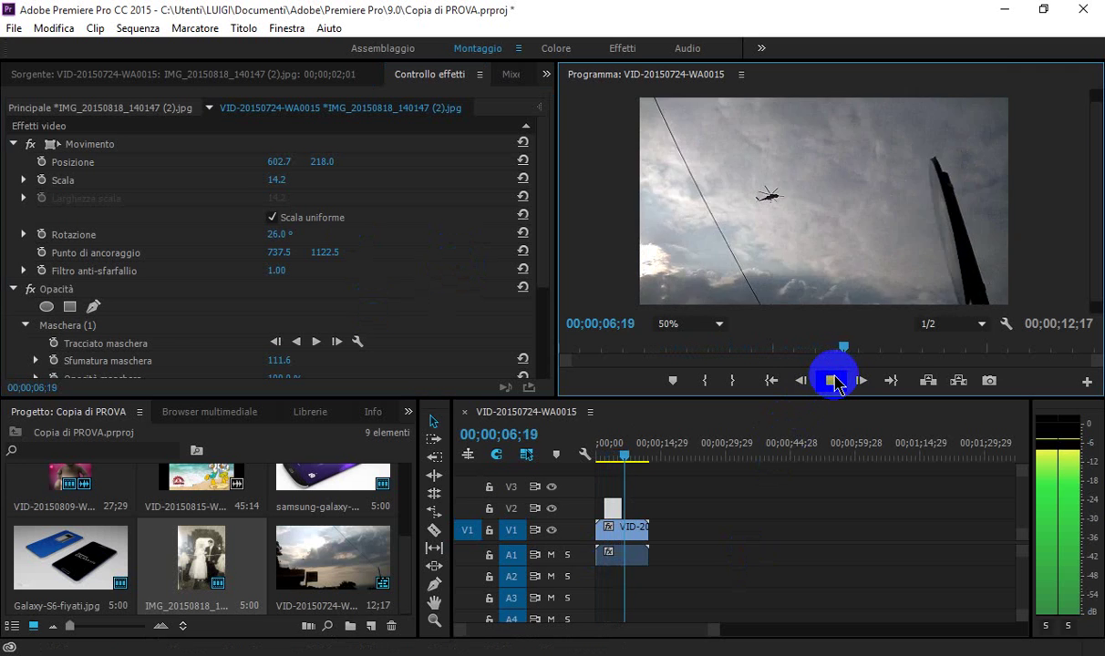
left_click(834, 381)
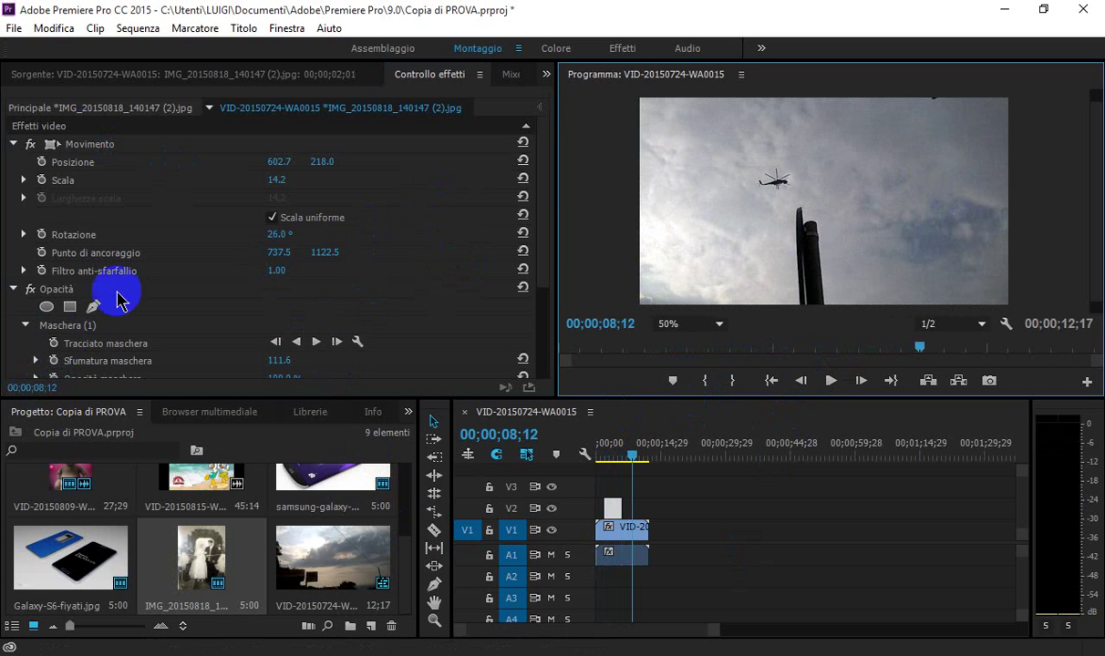
Add a mask path keyframe at 00;00;08;12 and lower the photo's mask opacity to 76%
left_click(78, 355)
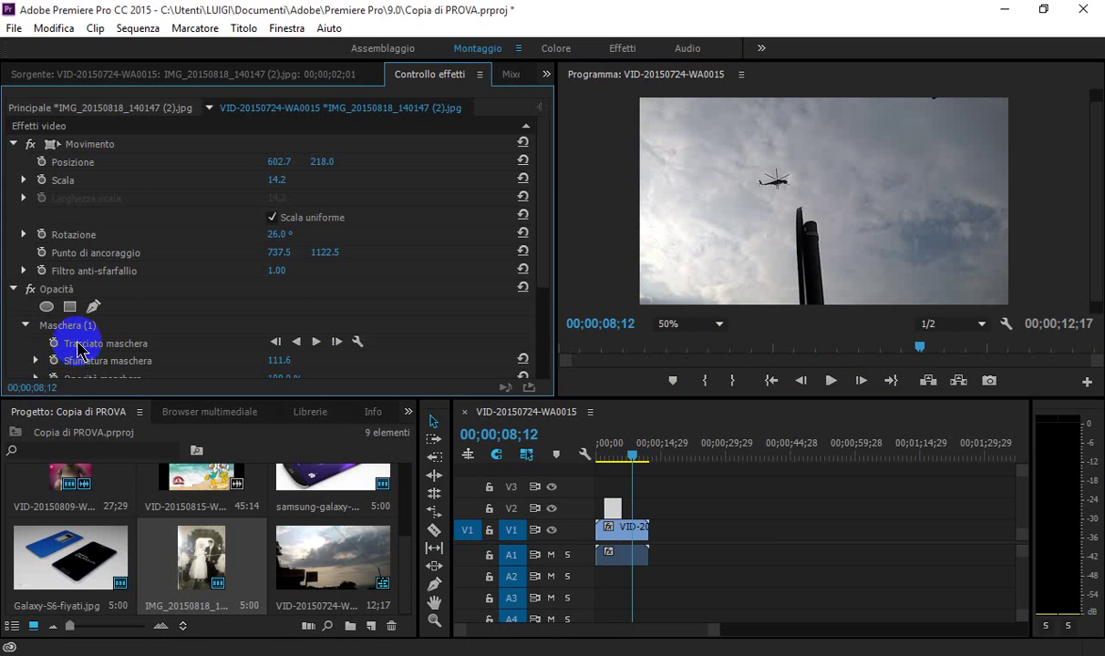
left_click(53, 344)
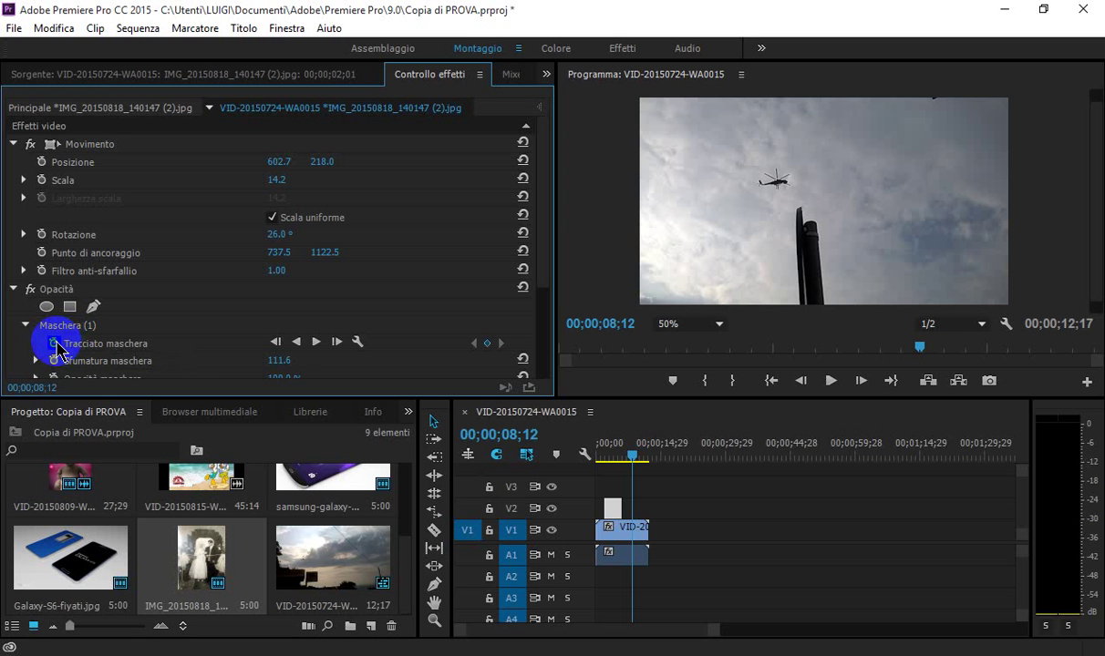
left_click(822, 178)
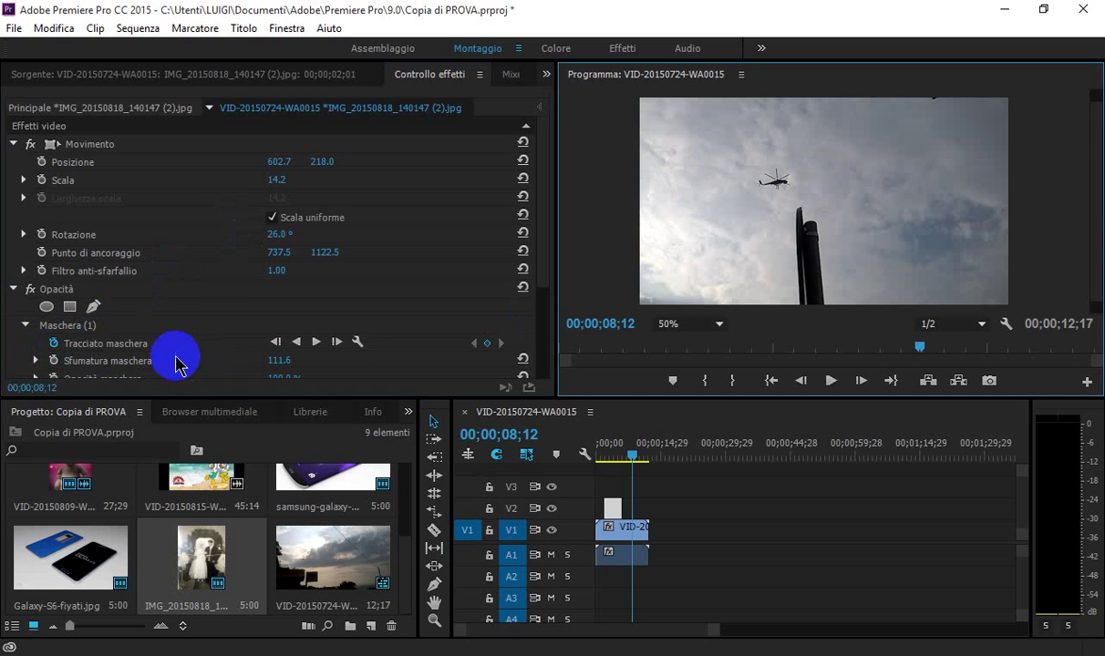
left_click(315, 344)
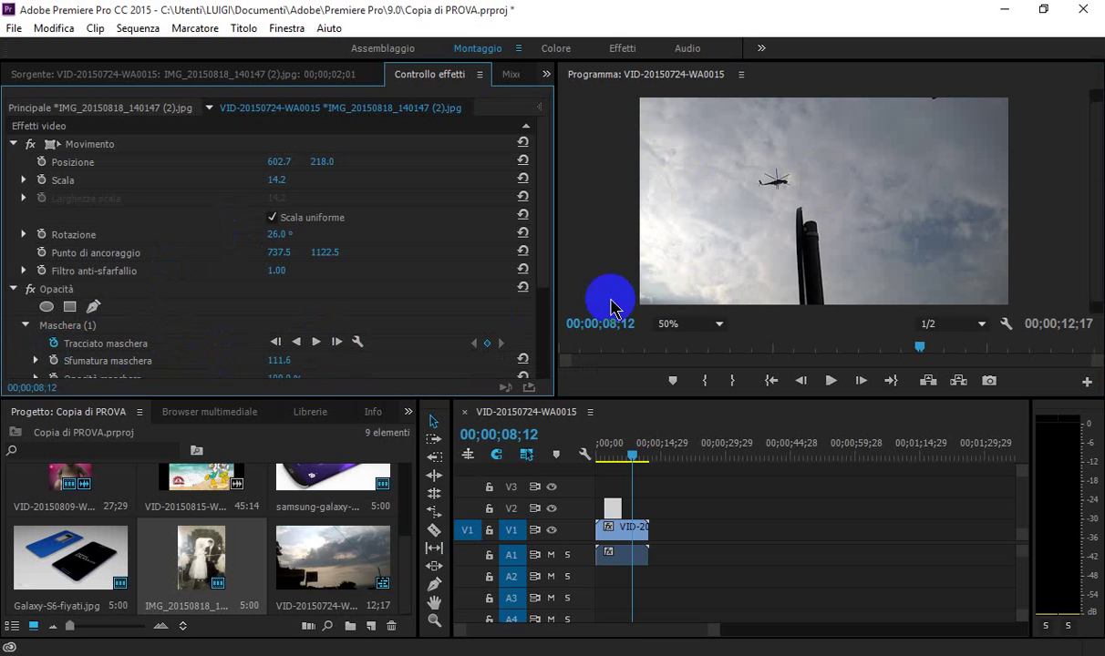
left_click_drag(747, 162, 781, 164)
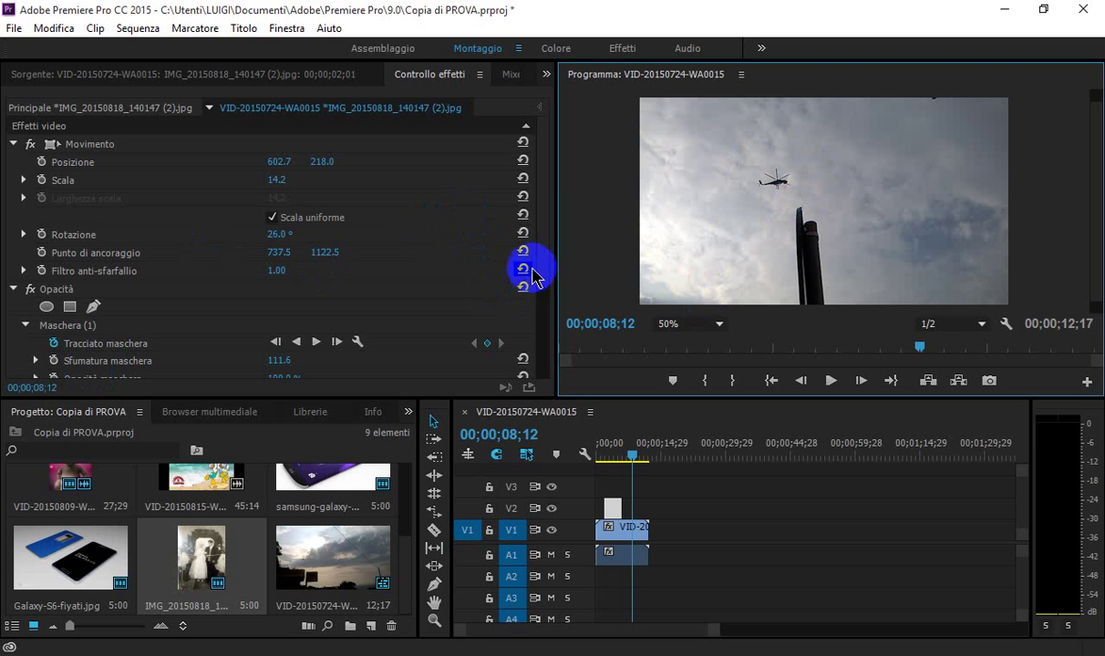
left_click_drag(545, 255, 543, 301)
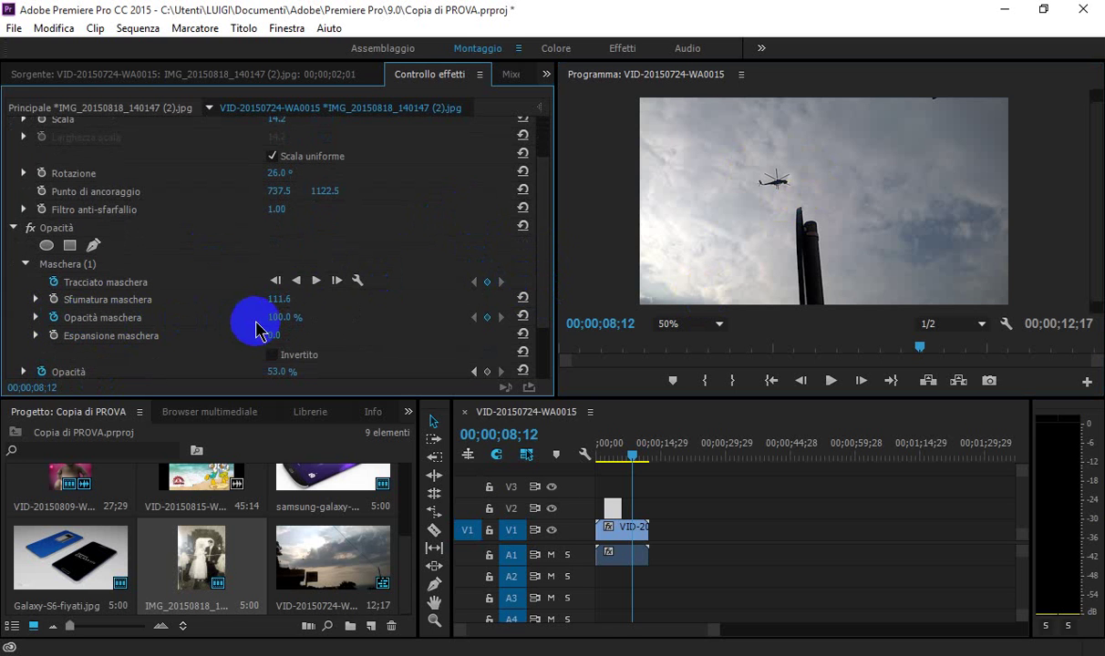
left_click_drag(283, 318, 262, 315)
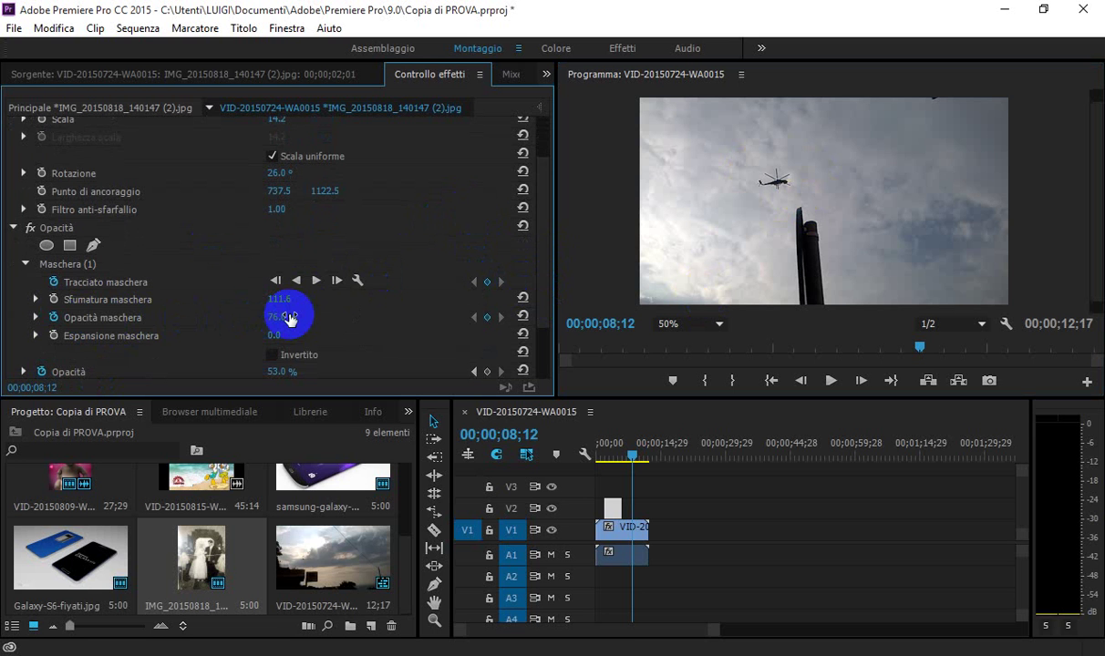
left_click(613, 509)
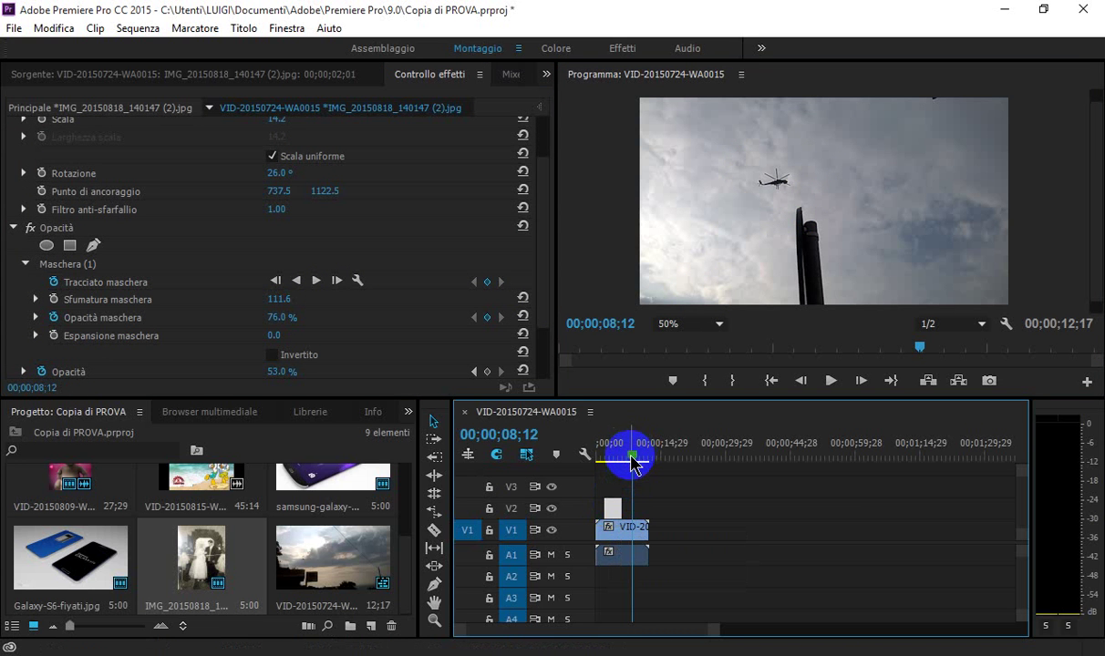
At 00;00;03;01, set the photo's mask opacity to 58% and mask expansion to 172
left_click_drag(634, 453, 614, 467)
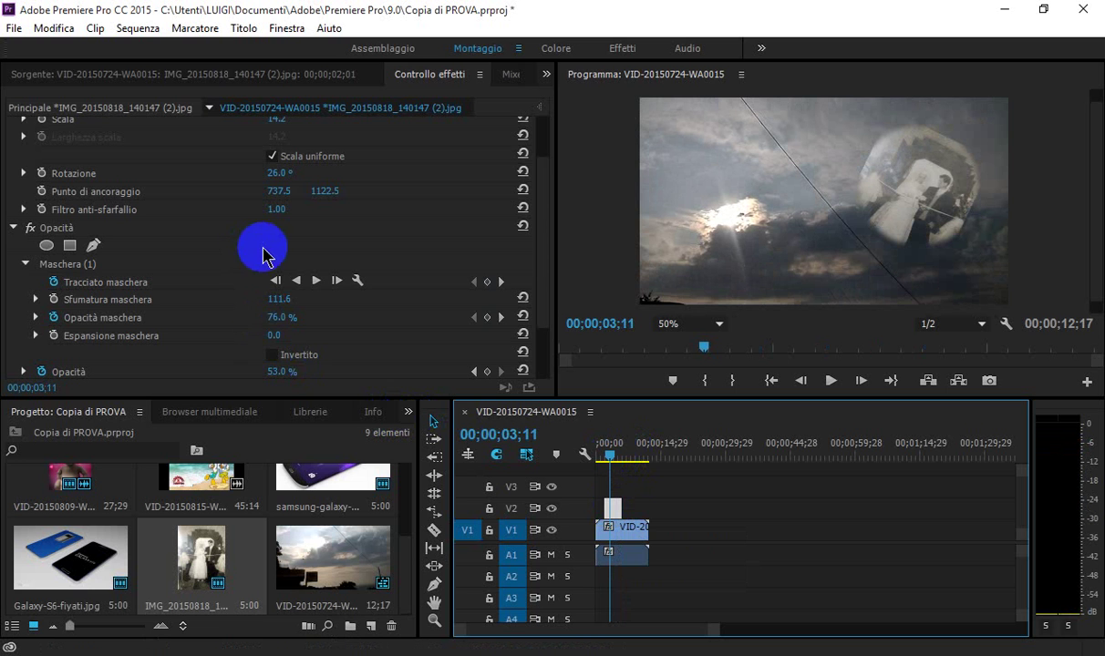
left_click(277, 317)
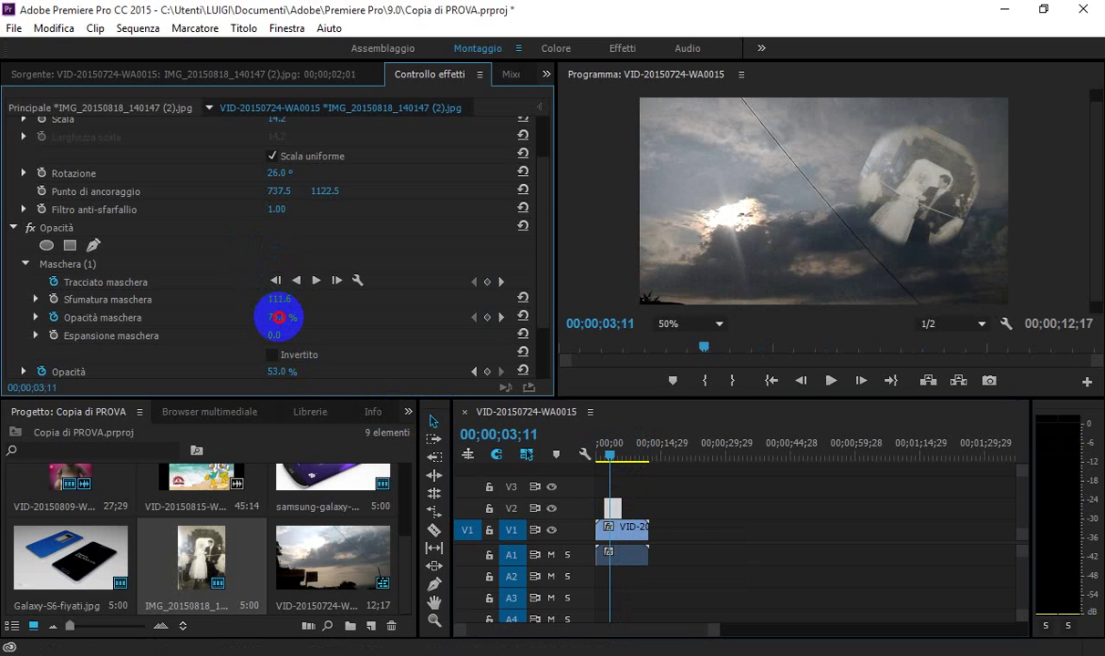
mouse_move(261, 316)
left_mouse_down()
mouse_move(284, 316)
mouse_move(213, 315)
mouse_move(290, 318)
left_mouse_up()
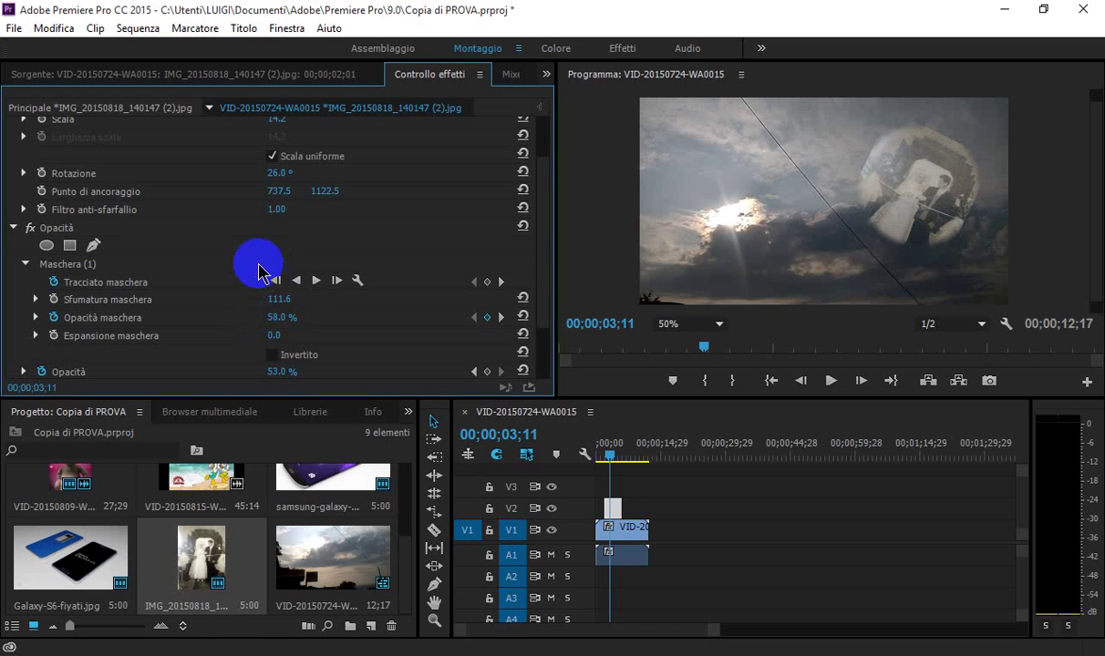
left_click(271, 337)
mouse_move(269, 337)
left_mouse_down()
mouse_move(196, 319)
mouse_move(419, 348)
left_mouse_up()
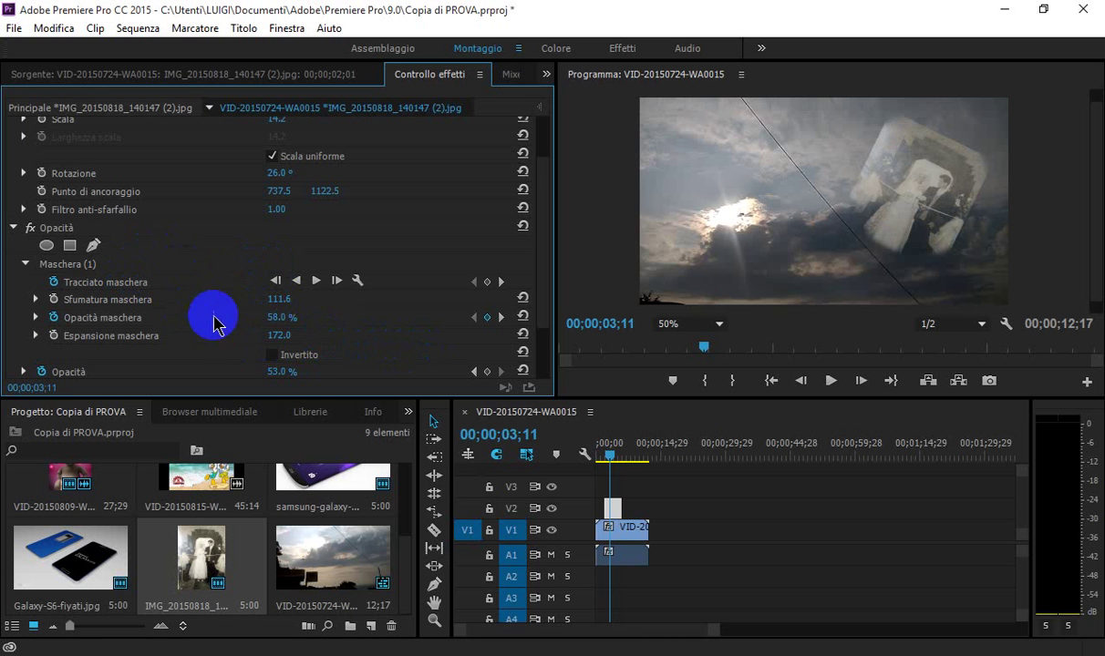
Scrub through the clip in the Program monitor to check the masked photo
scroll(369, 339, "down", 1)
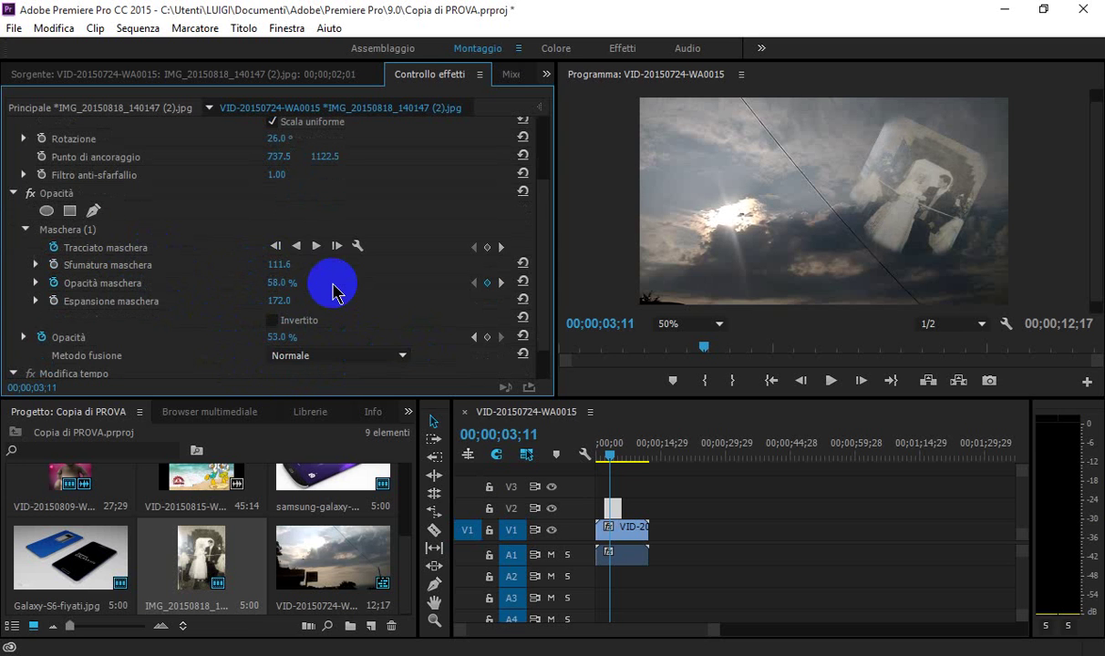
scroll(333, 292, "down", 1)
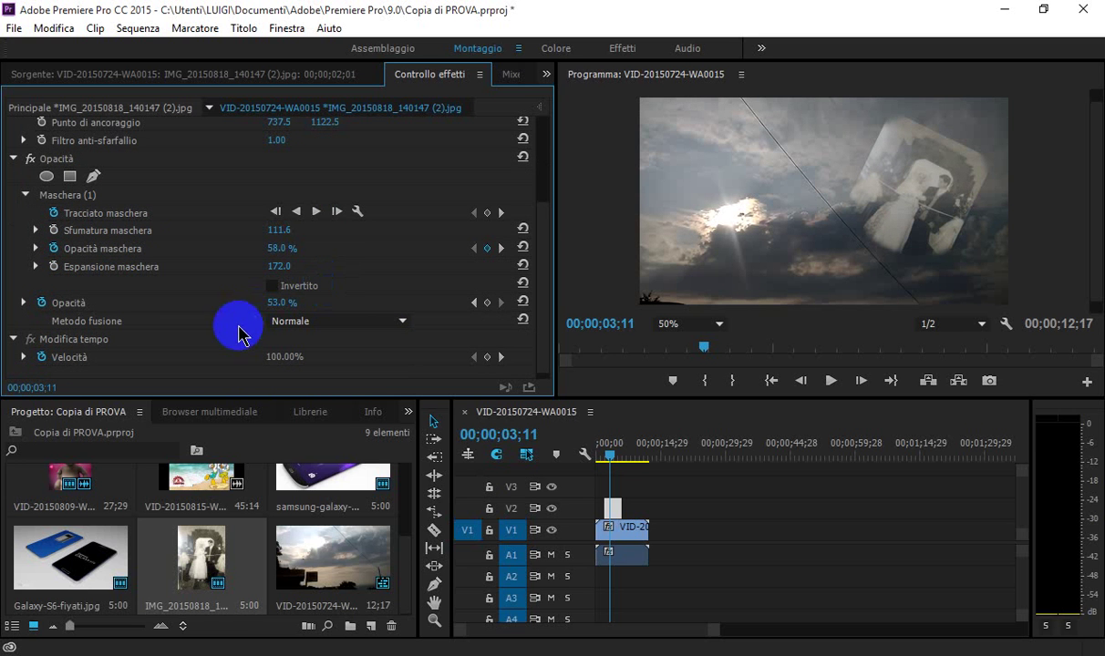
left_click(14, 339)
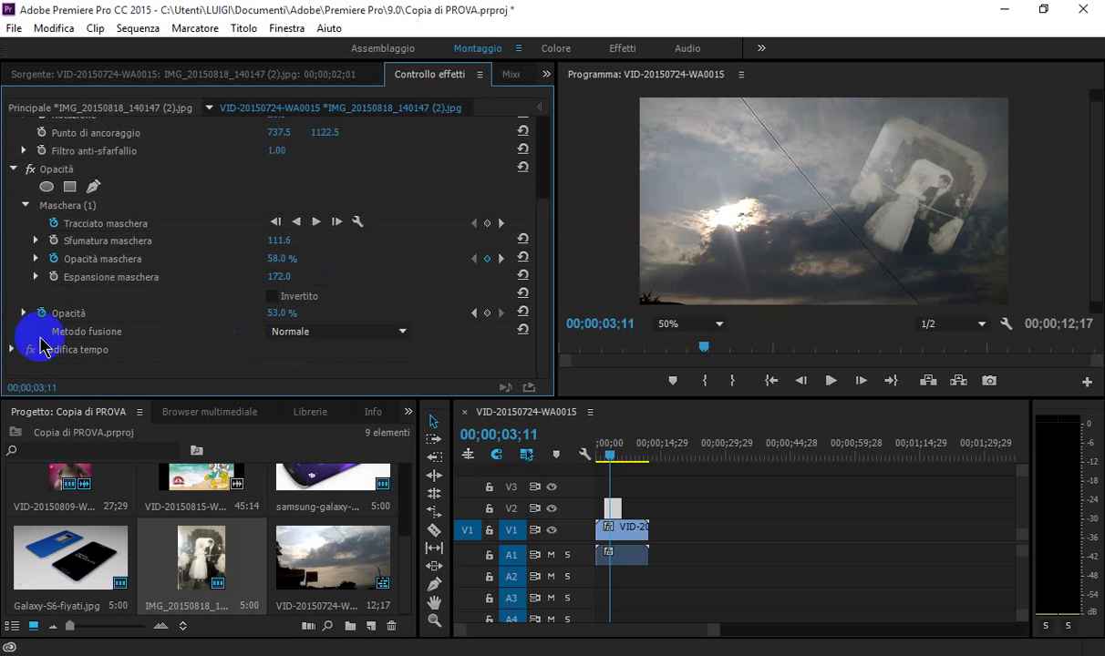
left_click(13, 350)
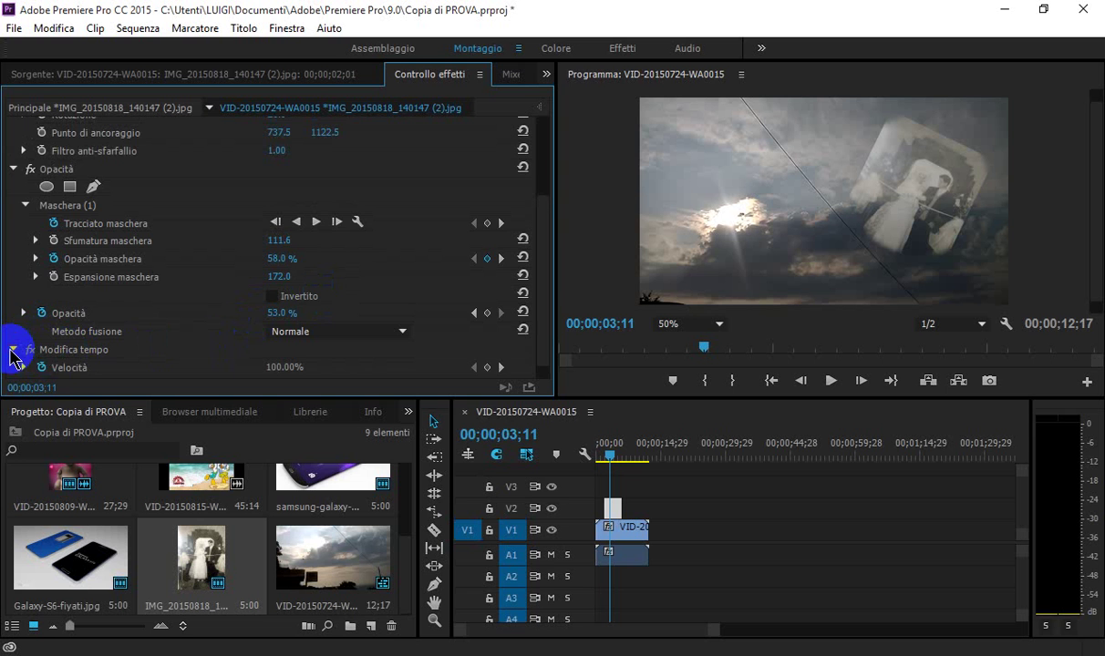
scroll(24, 314, "down", 1)
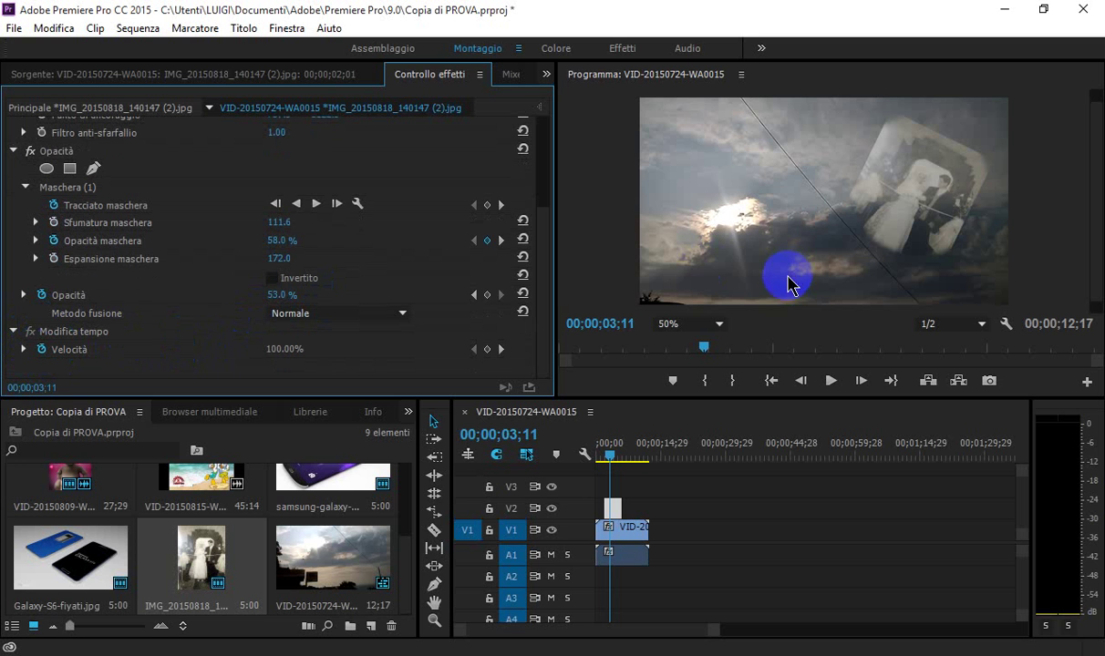
mouse_move(717, 351)
left_mouse_down()
mouse_move(795, 354)
mouse_move(691, 354)
left_mouse_up()
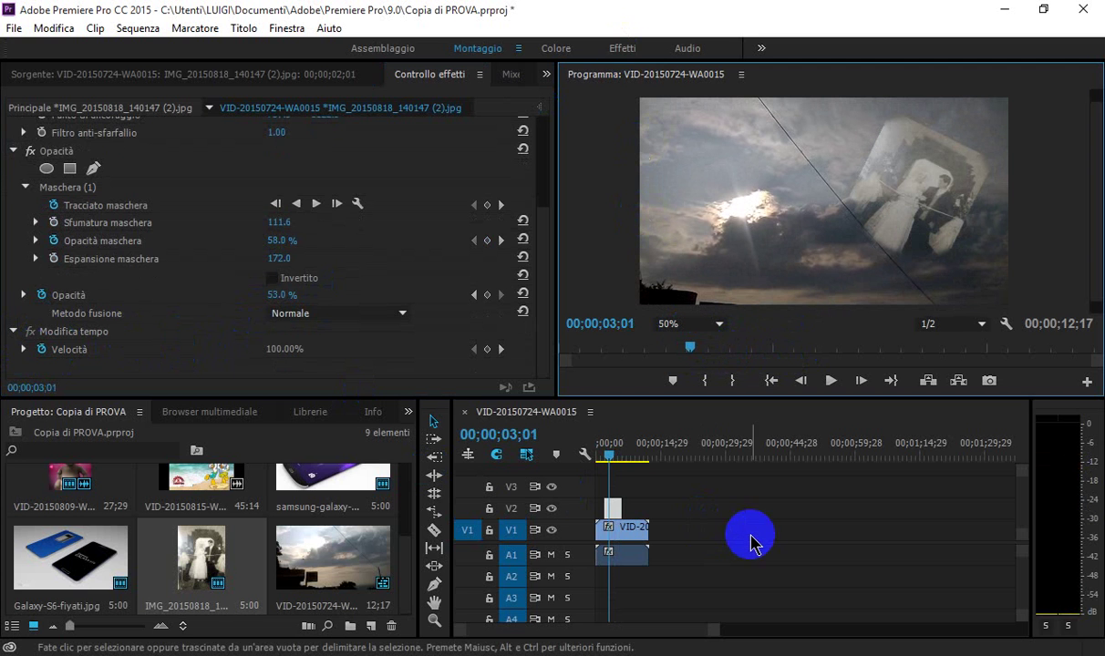
left_click(717, 520)
left_click(62, 551)
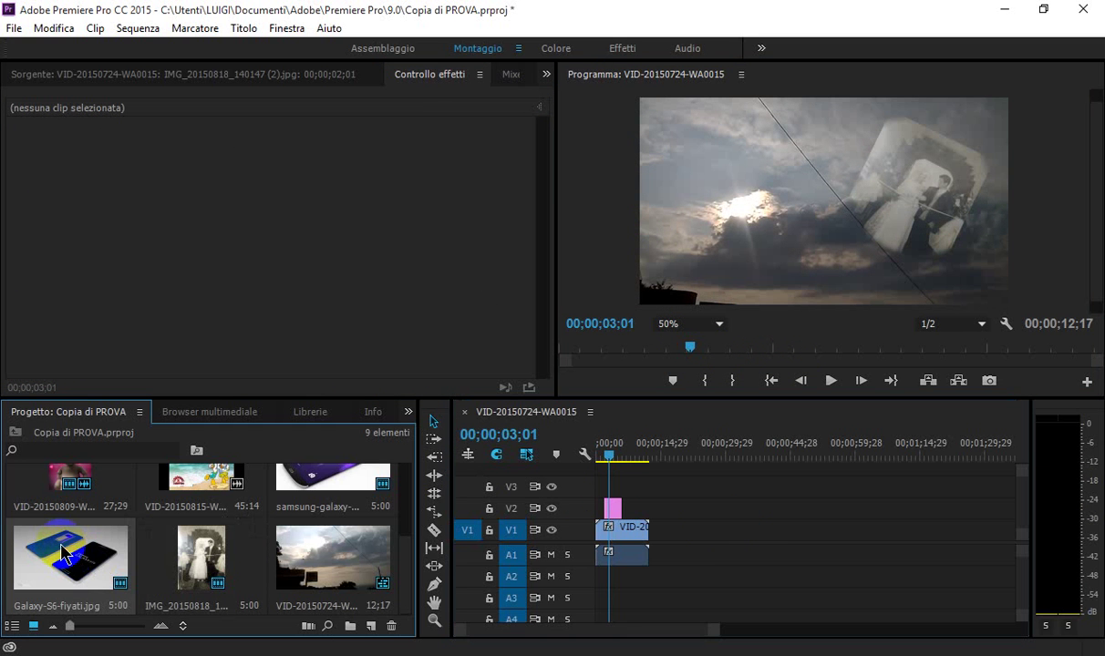
left_click_drag(62, 551, 629, 515)
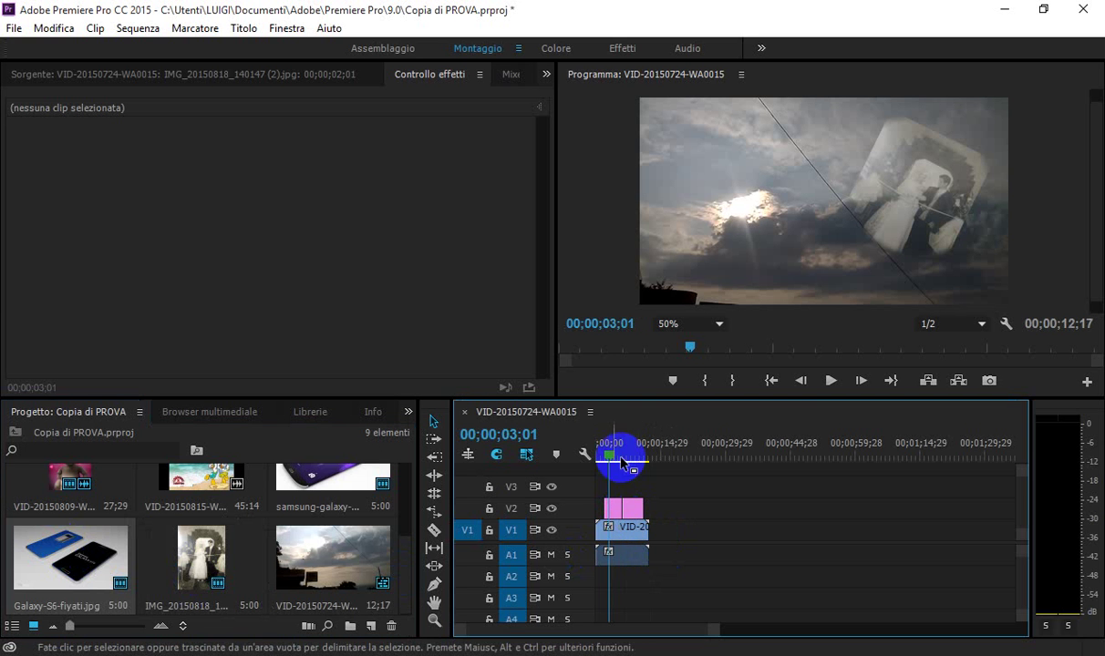
left_click(831, 381)
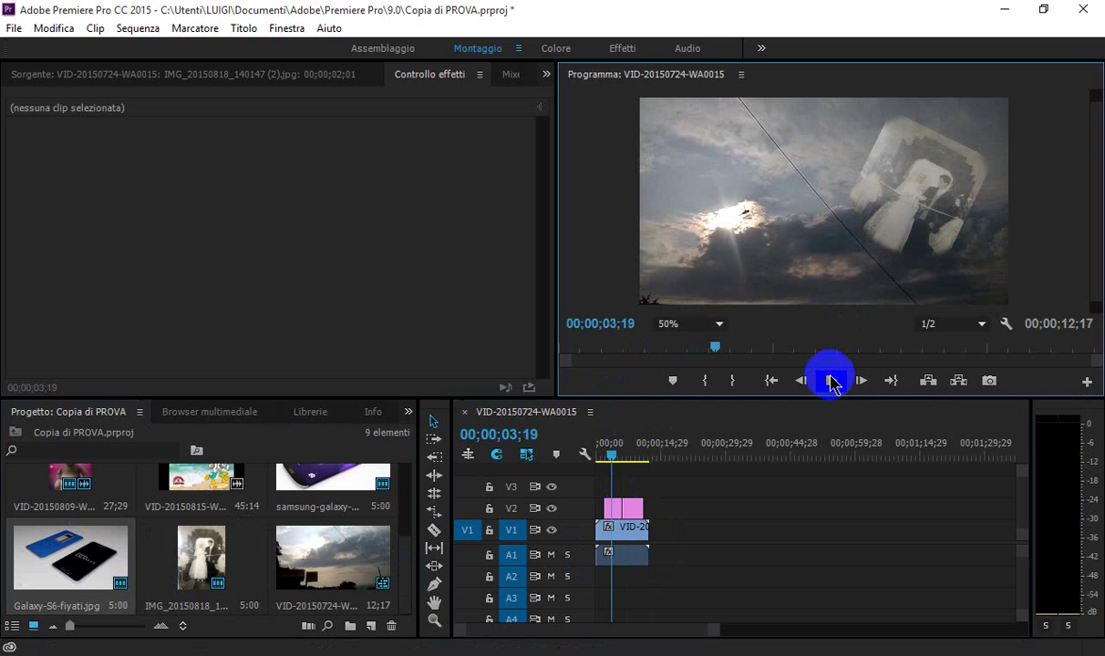
key("XF86AudioMute")
left_click(830, 381)
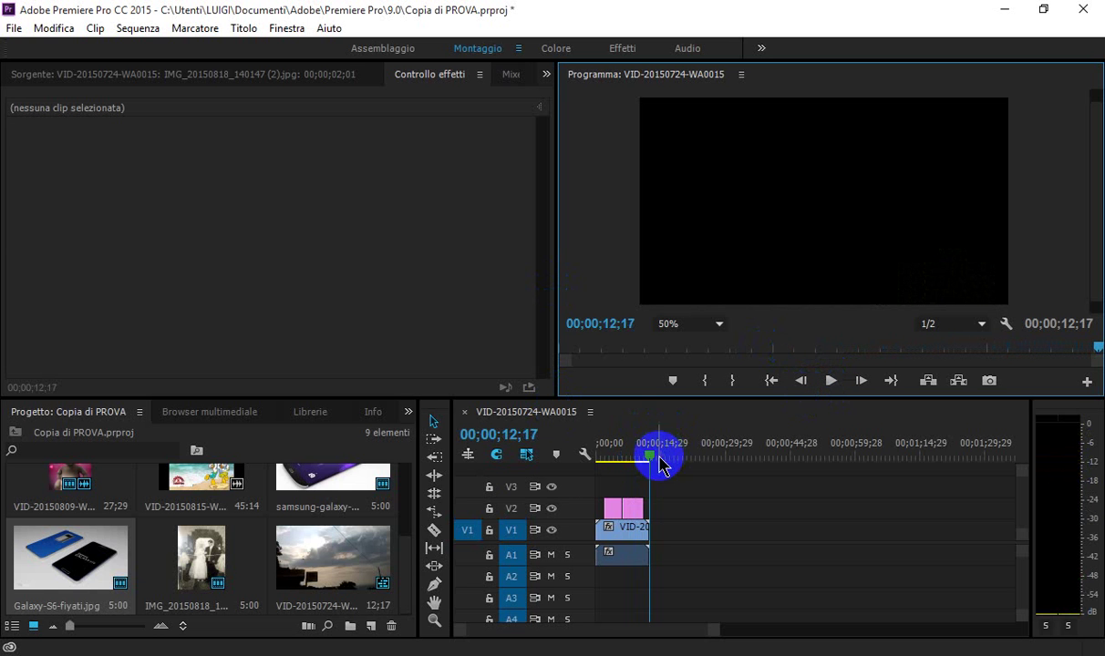
left_click_drag(648, 458, 612, 453)
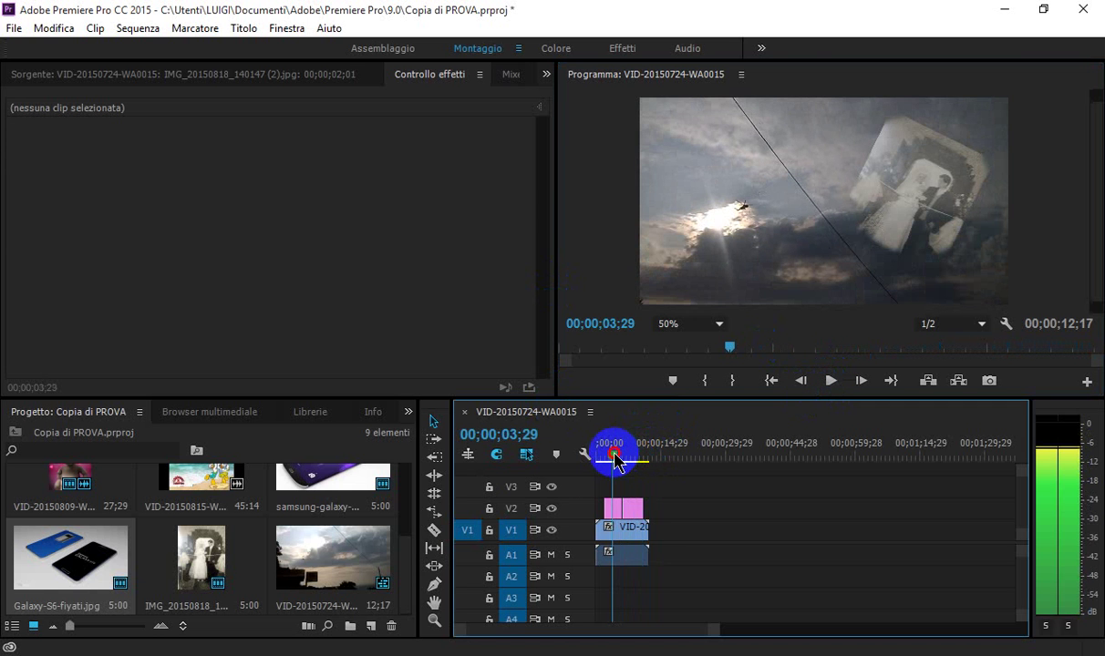
Keyframe the Galaxy-S6-fiyati.jpg overlay's opacity to fade from 60% down to 24%
left_click(632, 514)
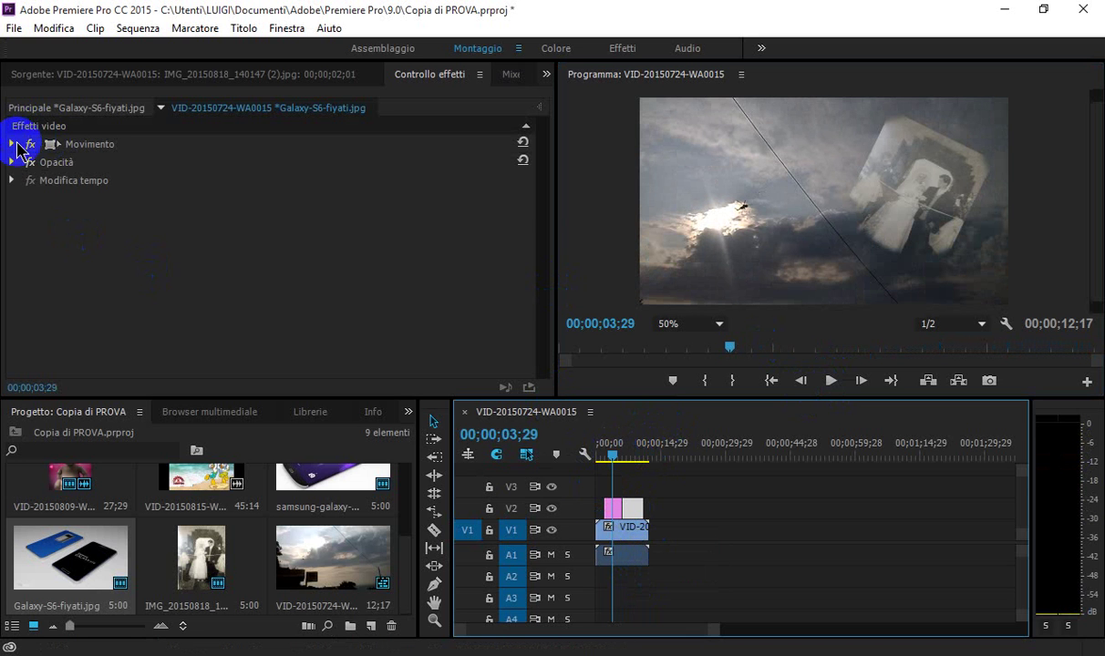
left_click(11, 163)
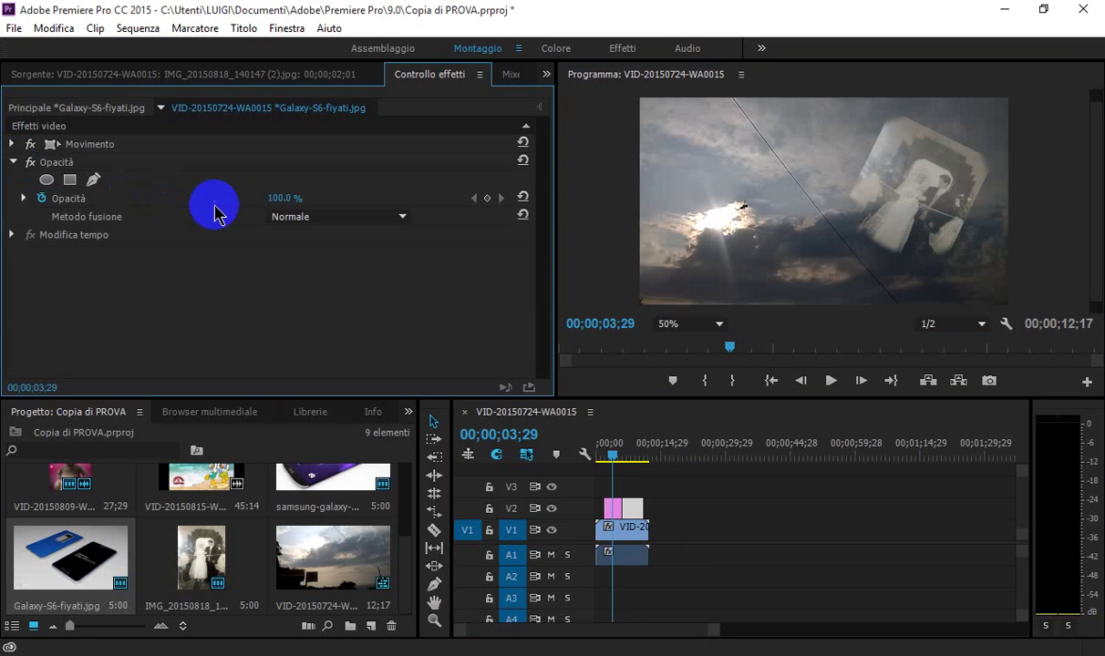
left_click_drag(285, 197, 192, 195)
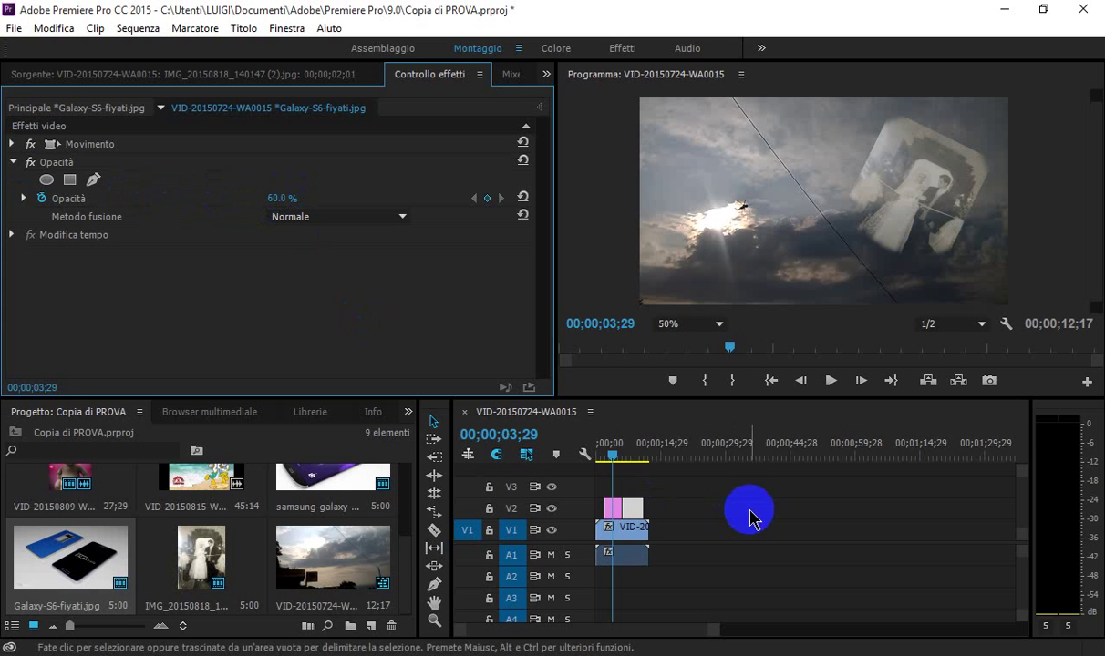
left_click_drag(611, 451, 623, 462)
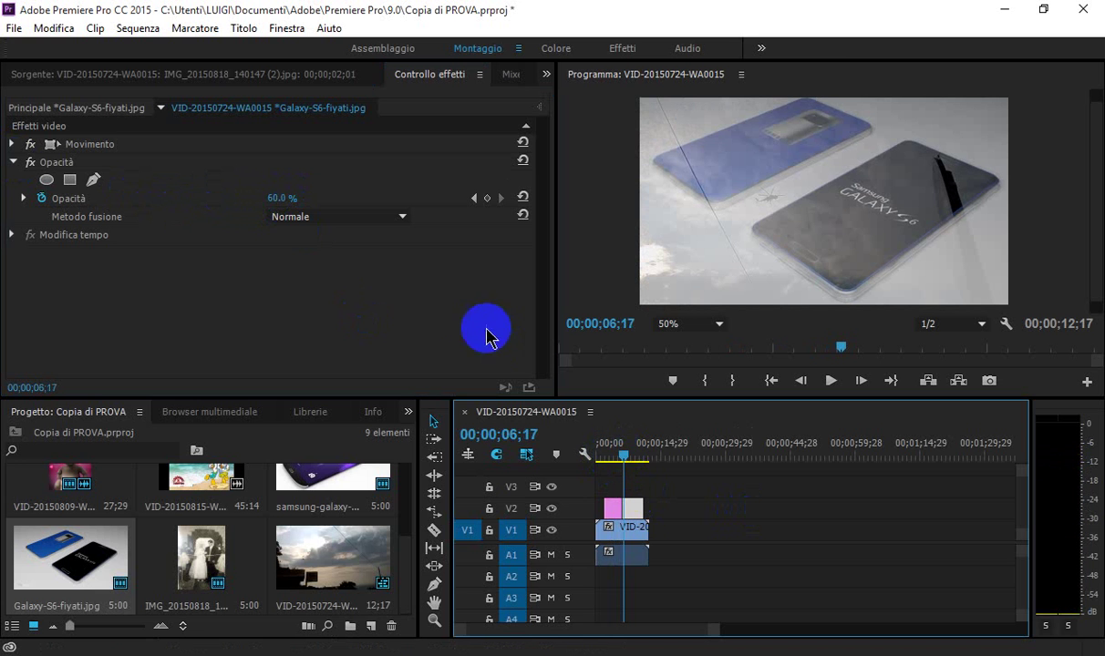
left_click(285, 198)
left_click_drag(285, 198, 247, 196)
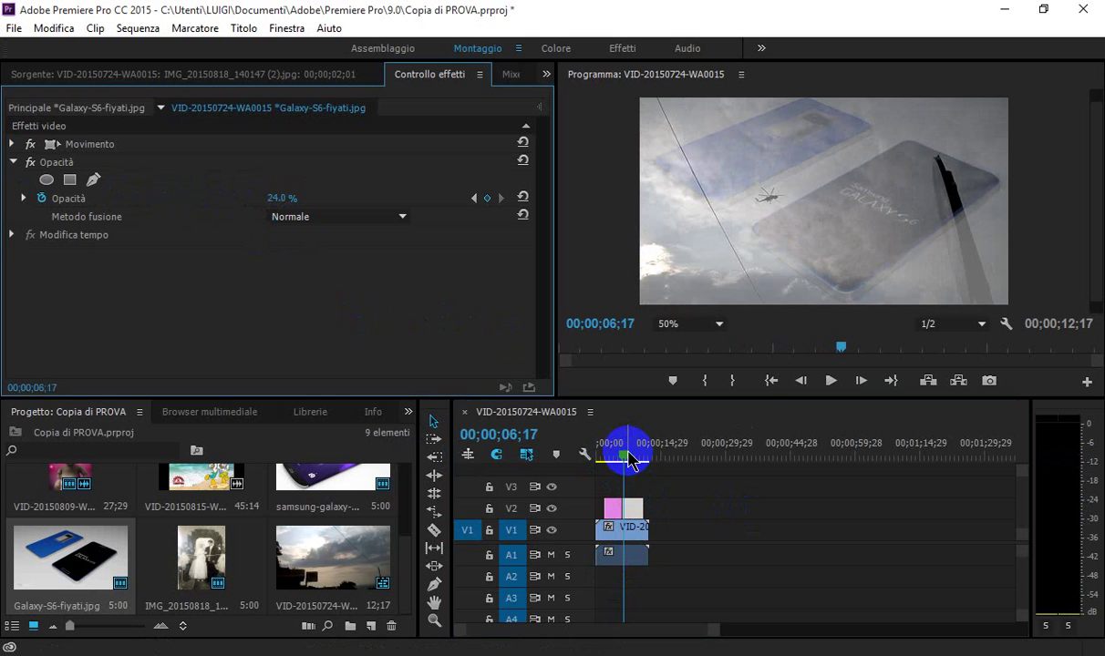
Return the playhead to 00;00;04;05 and play the sequence to check the fade
left_click(616, 456)
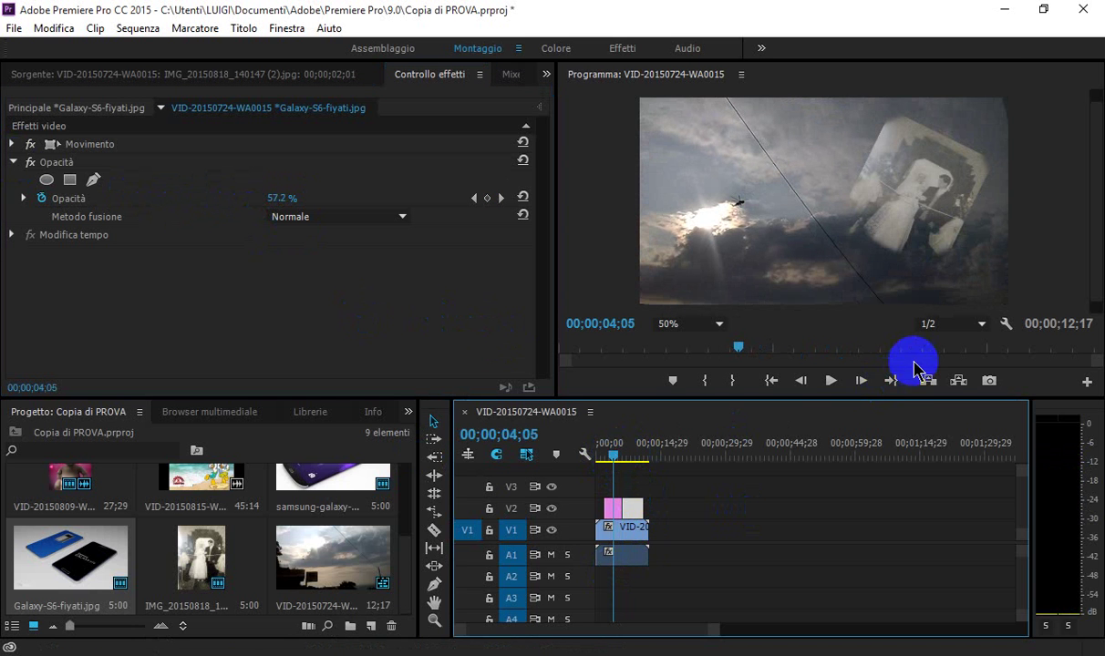
left_click(831, 381)
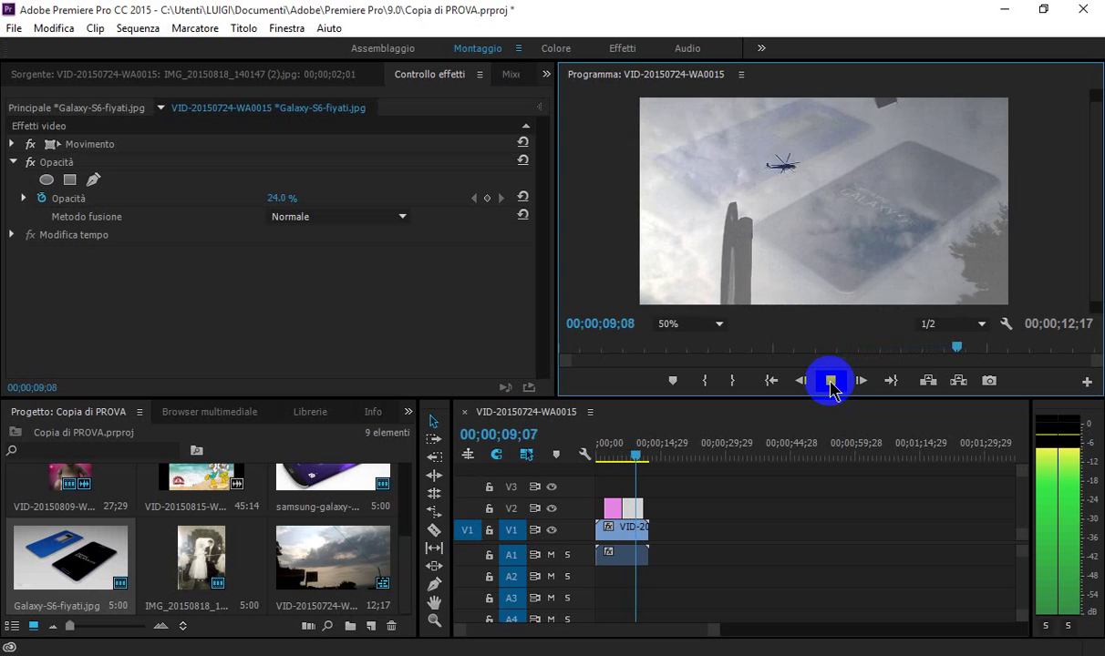
left_click(830, 381)
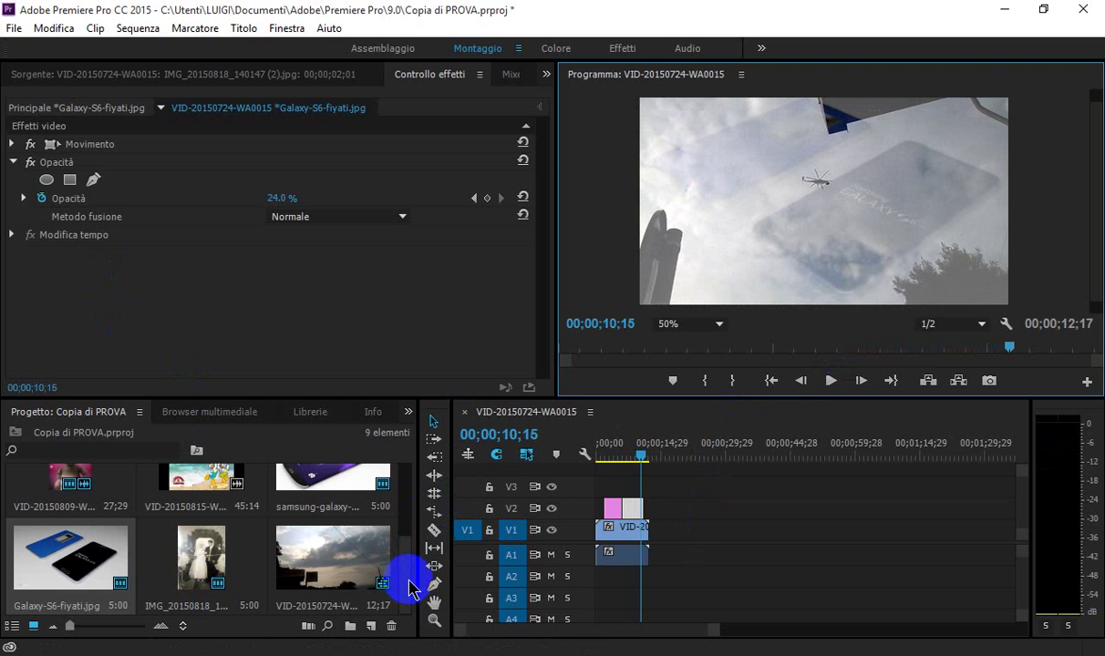
left_click_drag(406, 576, 404, 542)
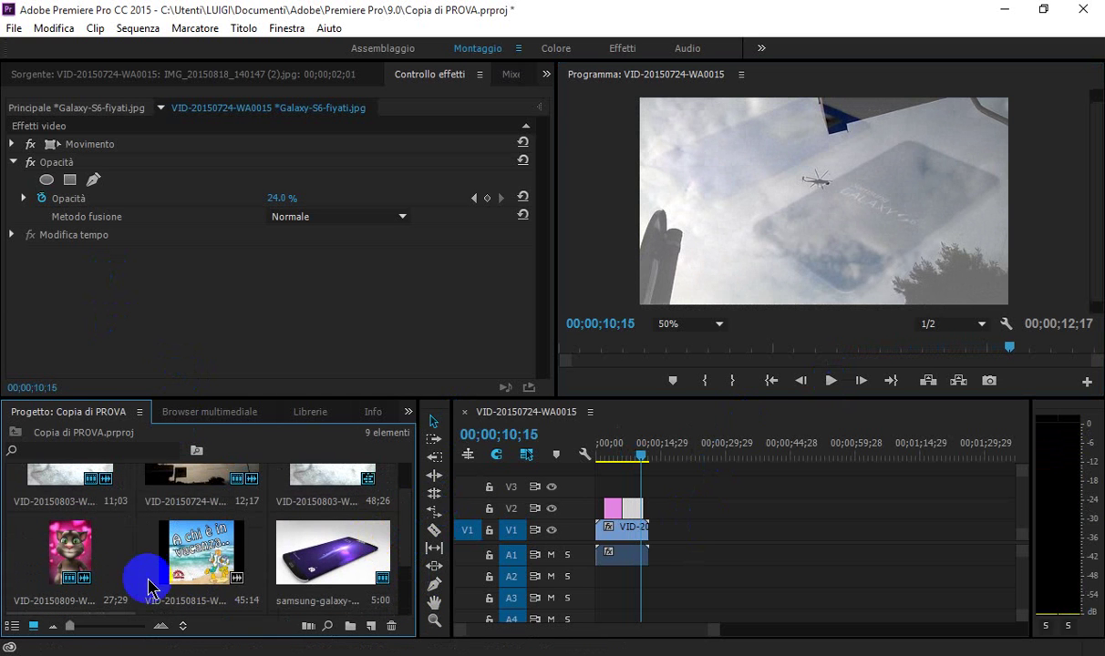
left_click(73, 556)
Add samsung-galaxy-s6.jpg to V1 after the sky clip, extending the sequence to 00;00;17;17
left_click(353, 558)
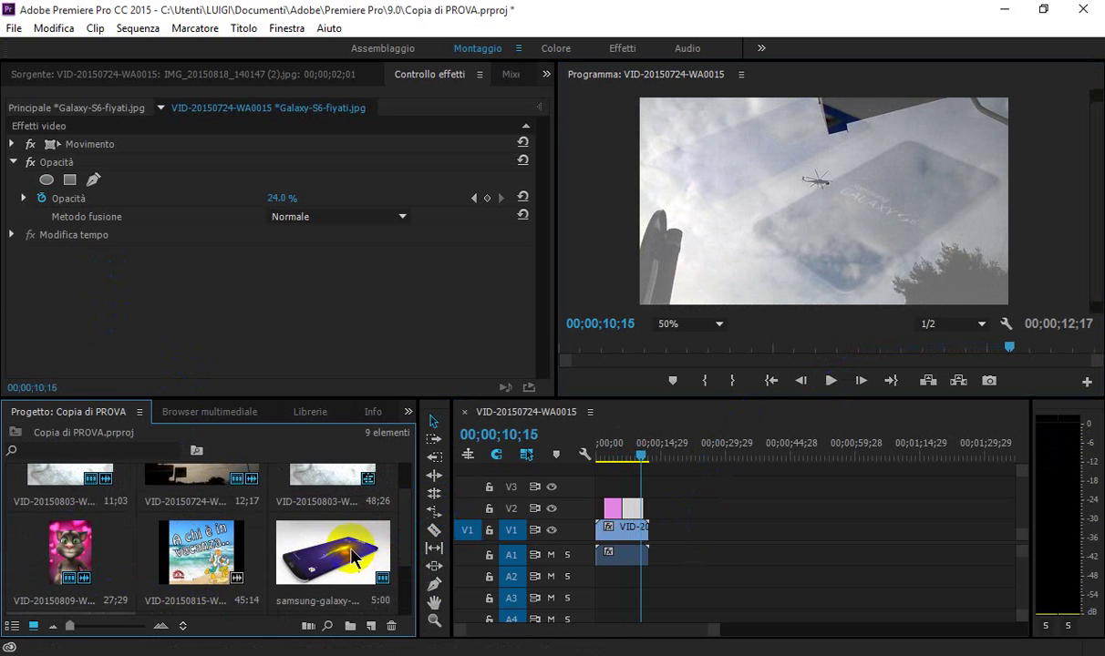
left_click_drag(337, 553, 656, 530)
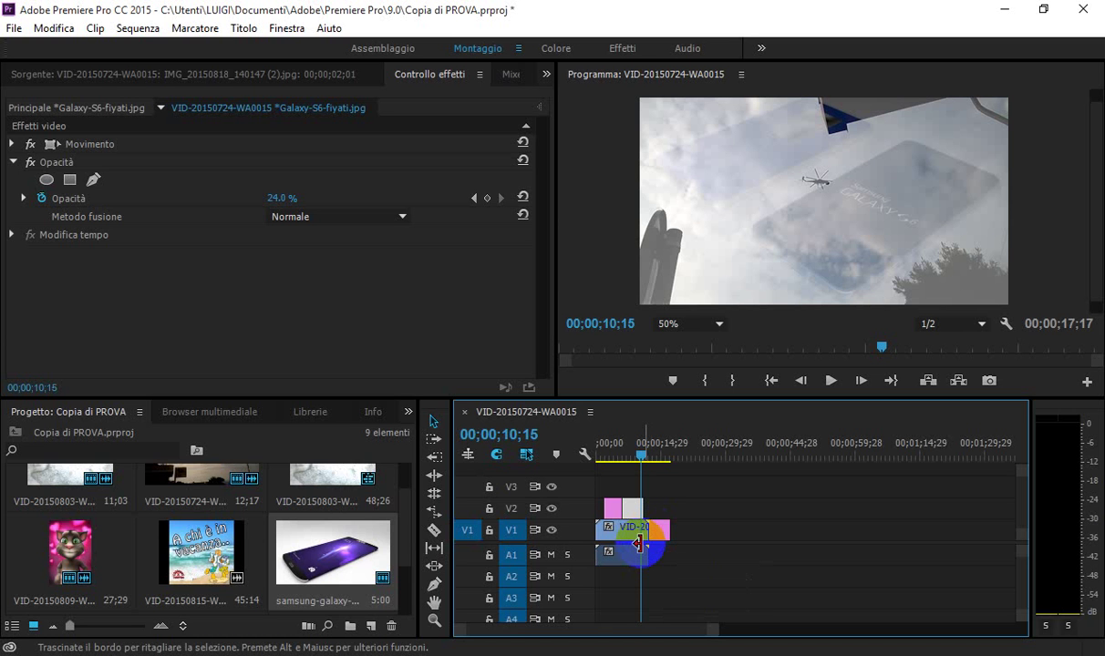
left_click(625, 563)
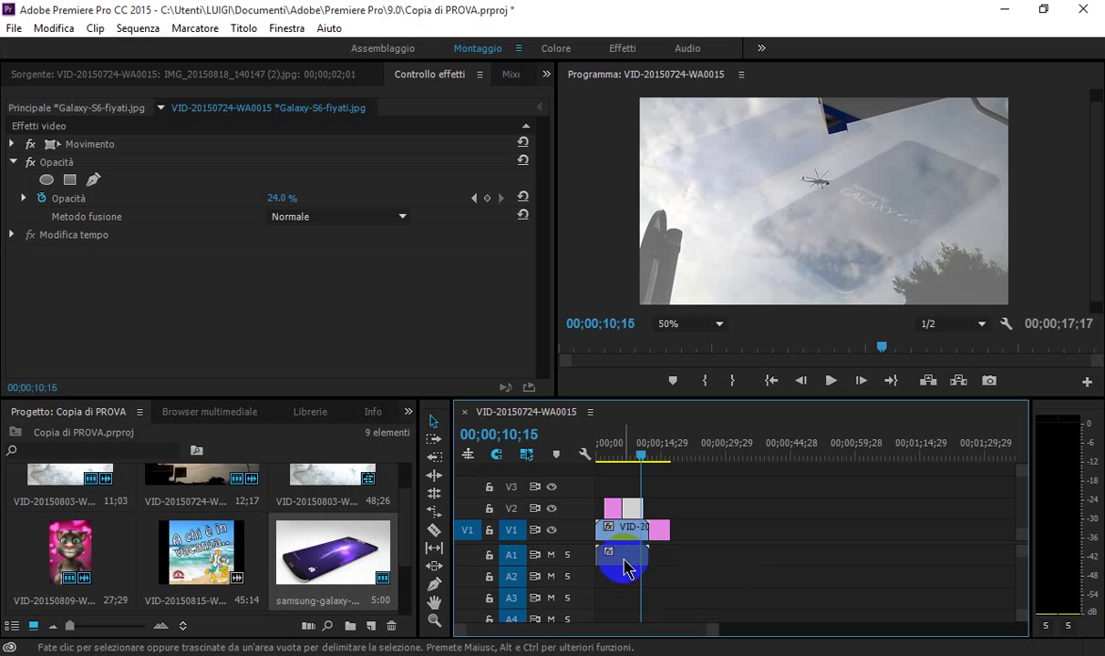
left_click(640, 459)
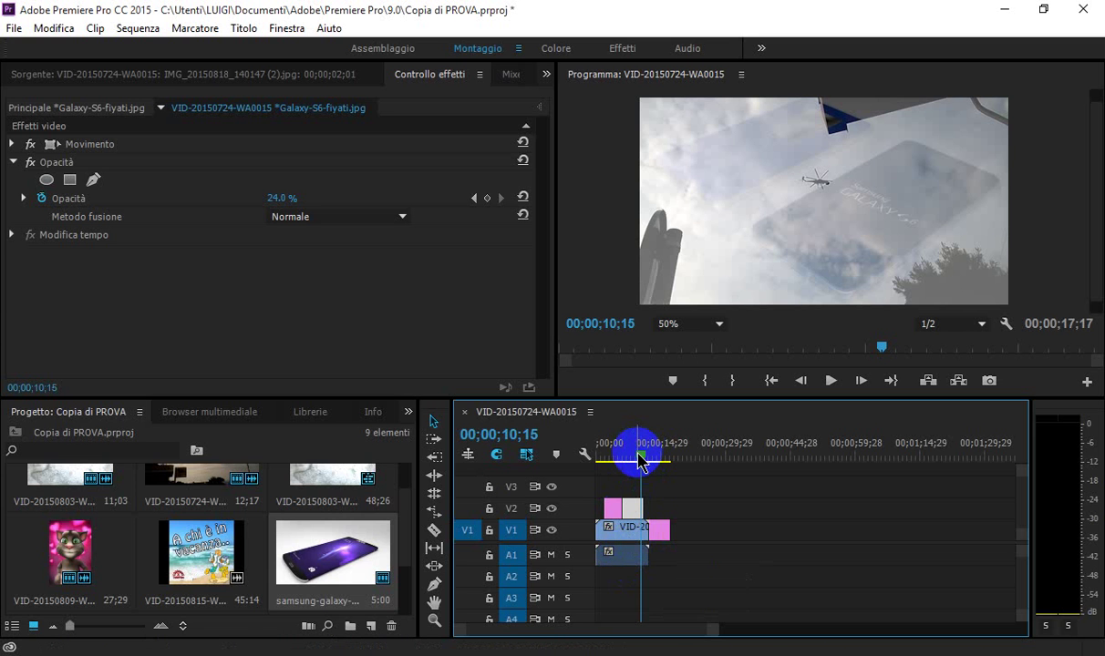
left_click_drag(643, 461, 653, 460)
left_click(661, 527)
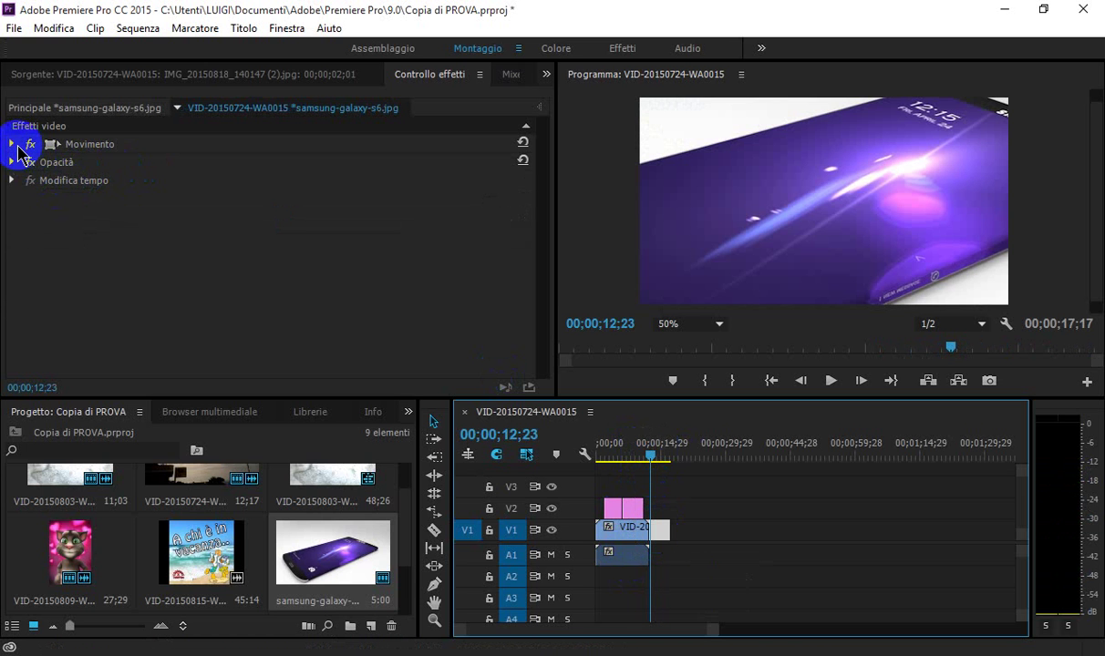
Scale the samsung-galaxy-s6 image down to 10%
left_click(14, 146)
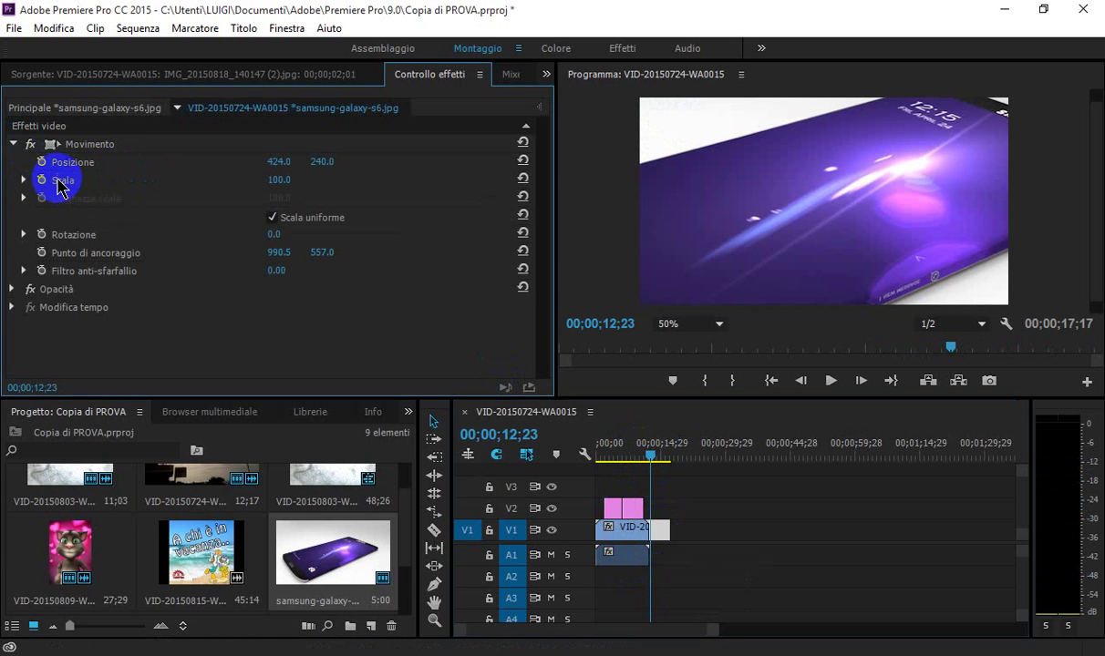
left_click(283, 179)
left_click_drag(285, 180, 213, 186)
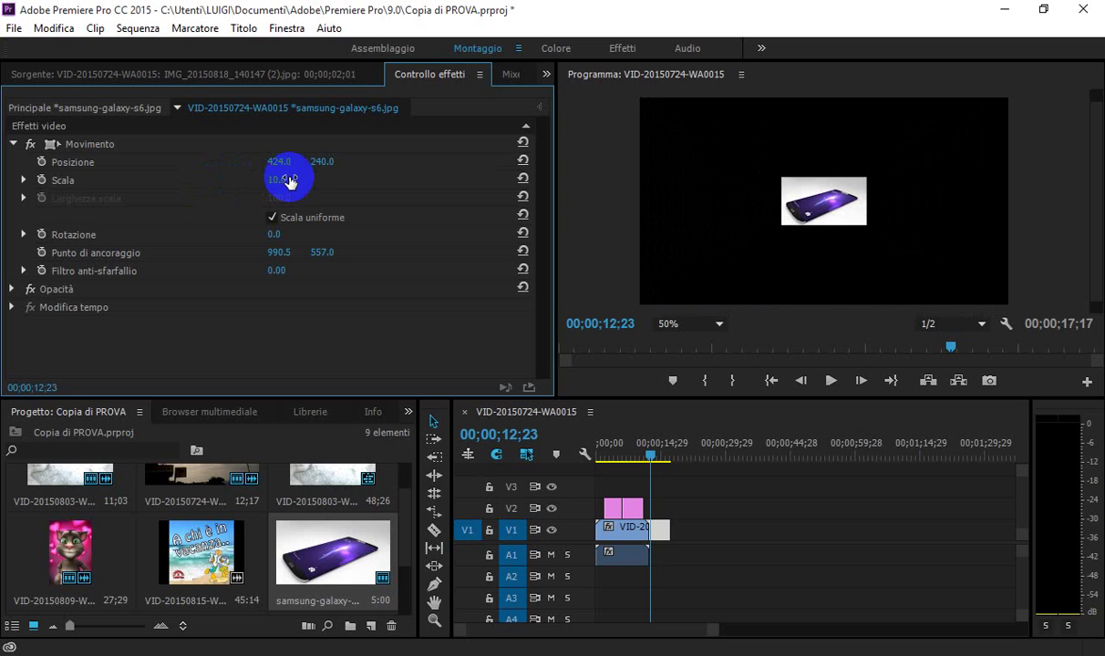
Keyframe the image's position at 424, 148 so the inset sits near the top of the frame
left_click(65, 150)
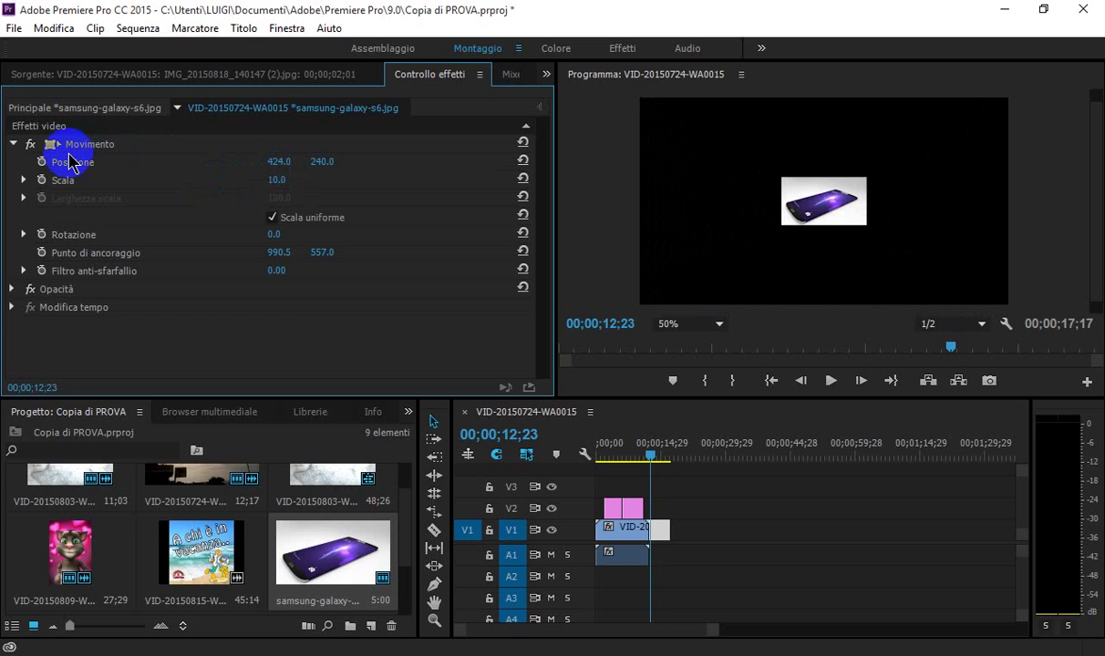
left_click(38, 162)
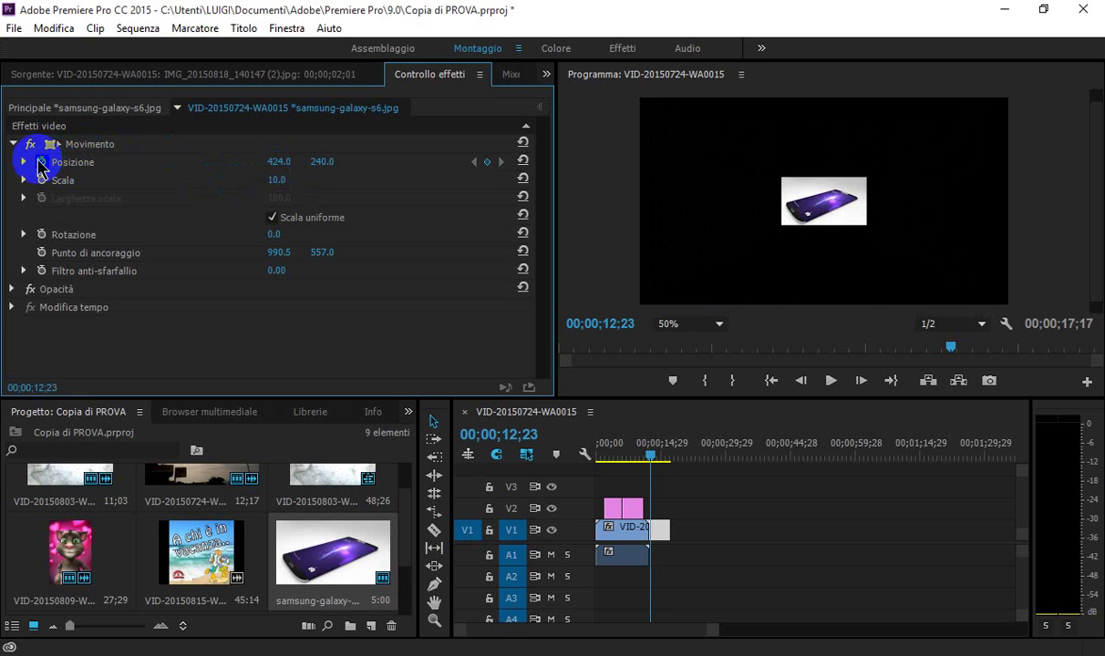
left_click(837, 198)
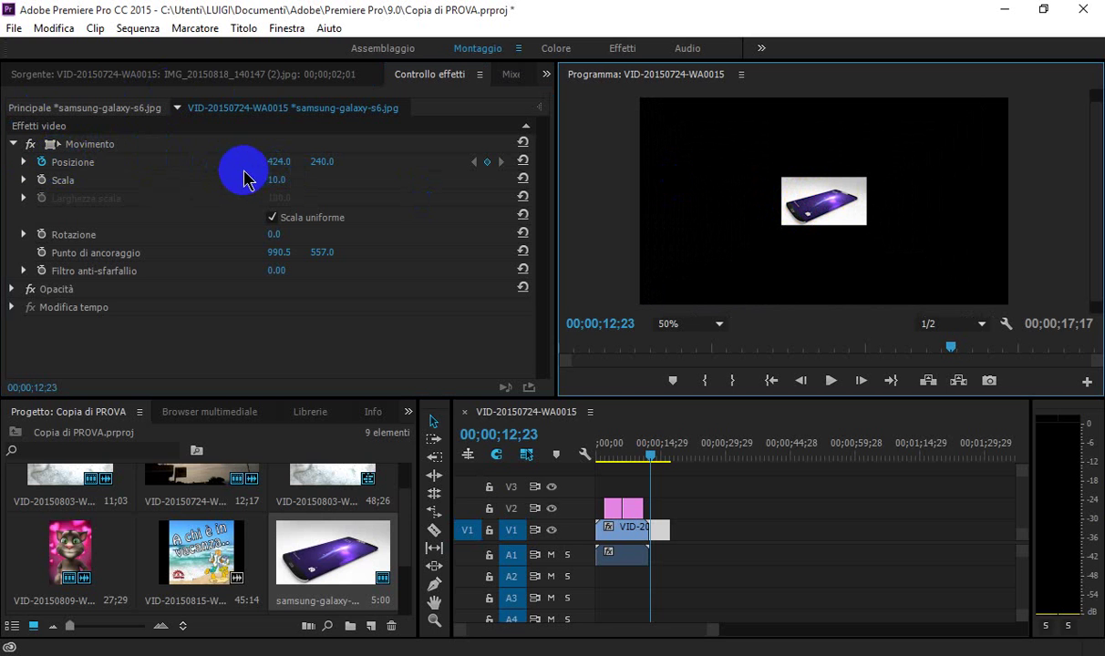
left_click(286, 162)
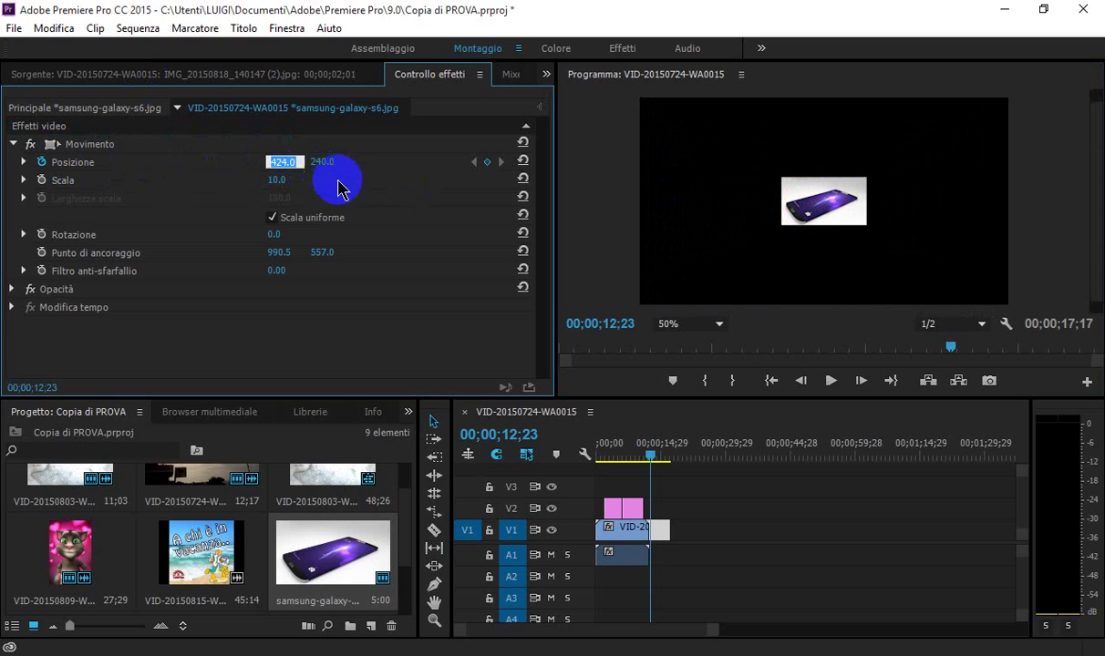
key("Return")
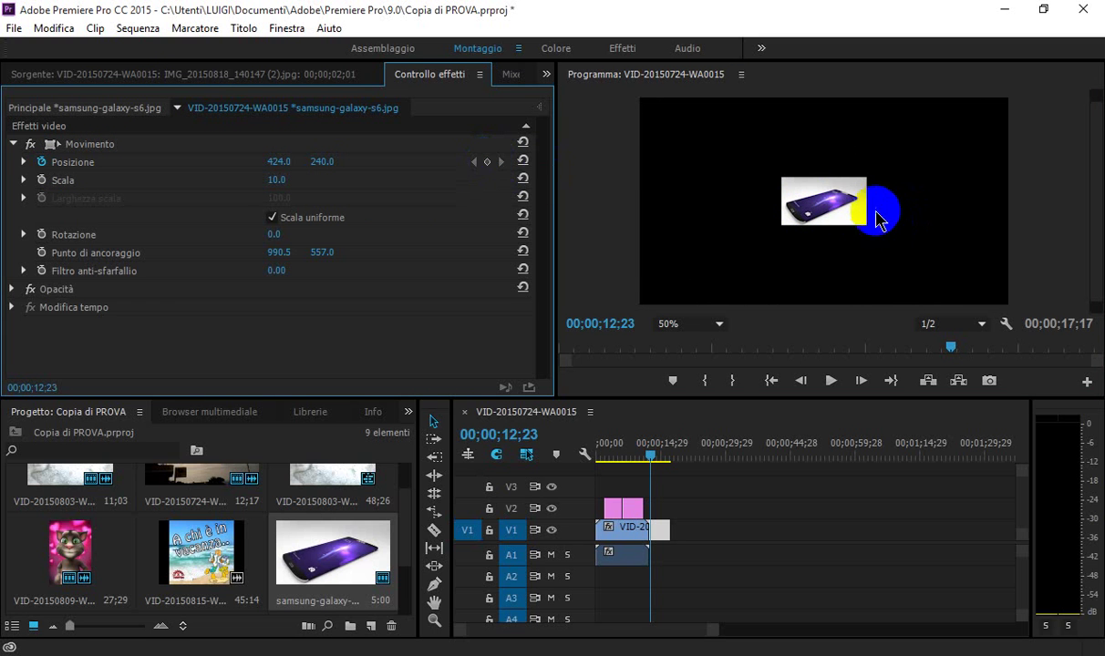
left_click(850, 201)
left_click(499, 166)
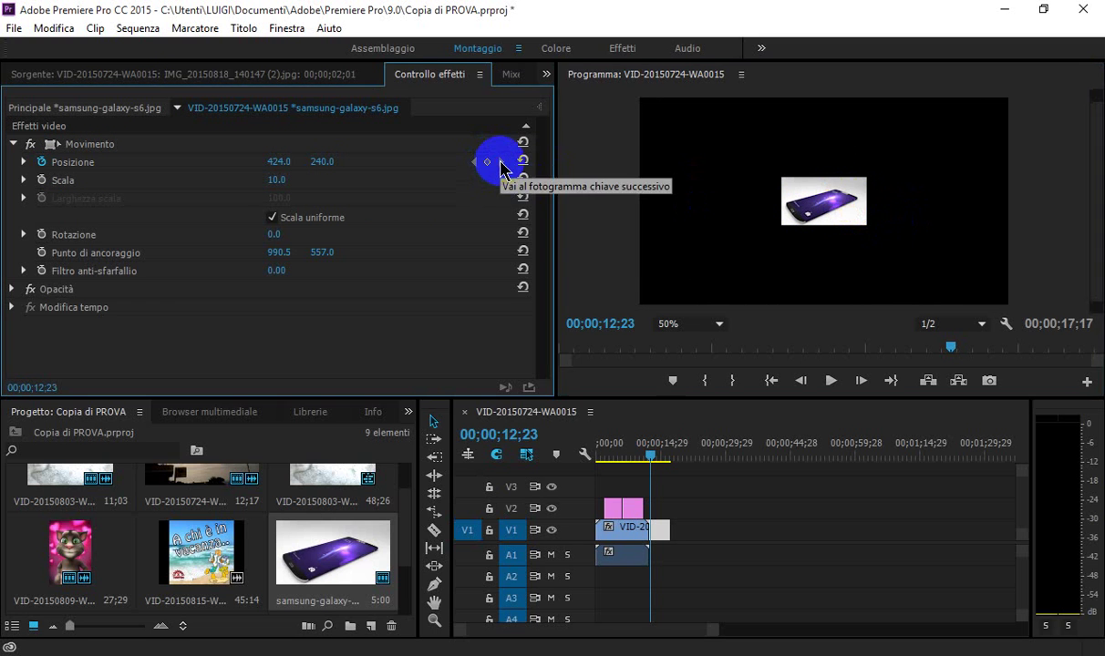
left_click(474, 164)
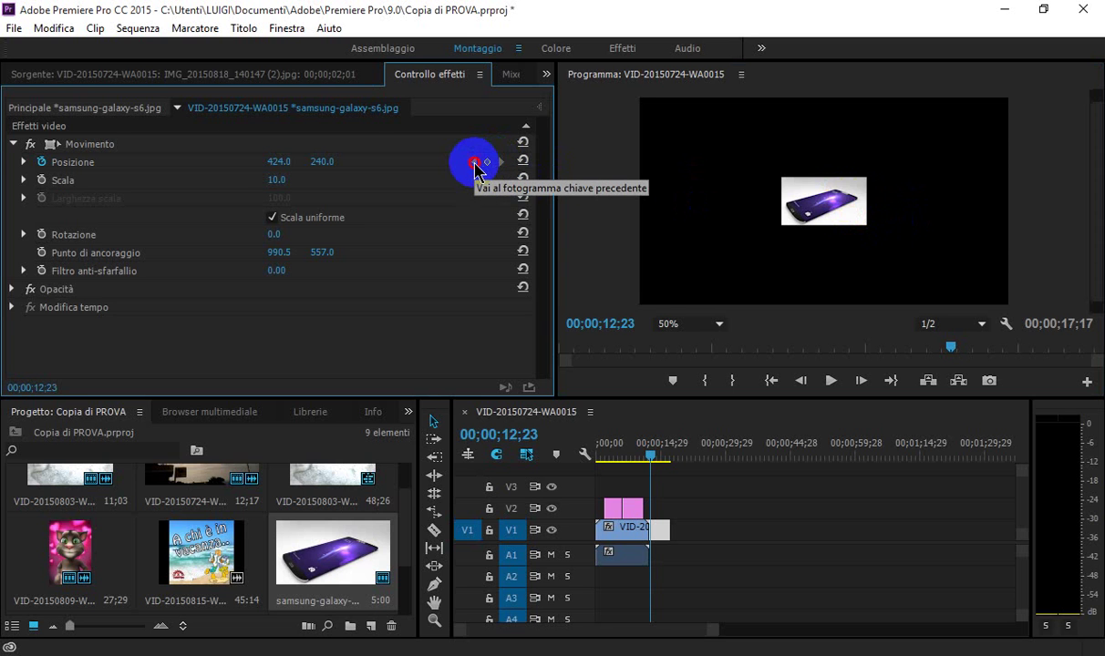
left_click(325, 162)
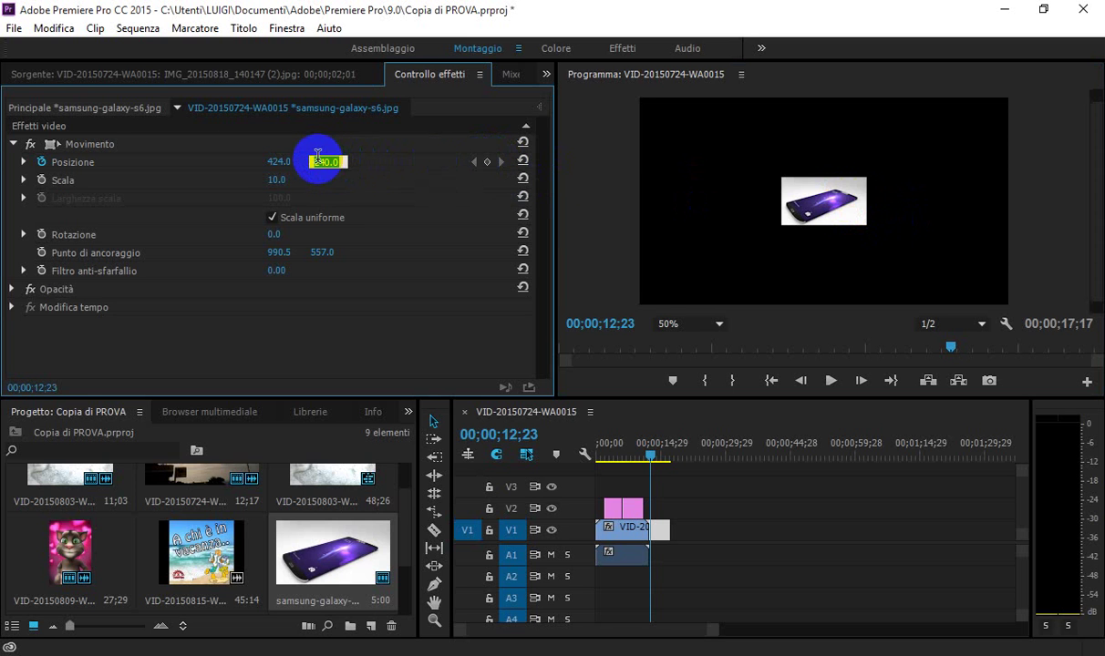
key("Return")
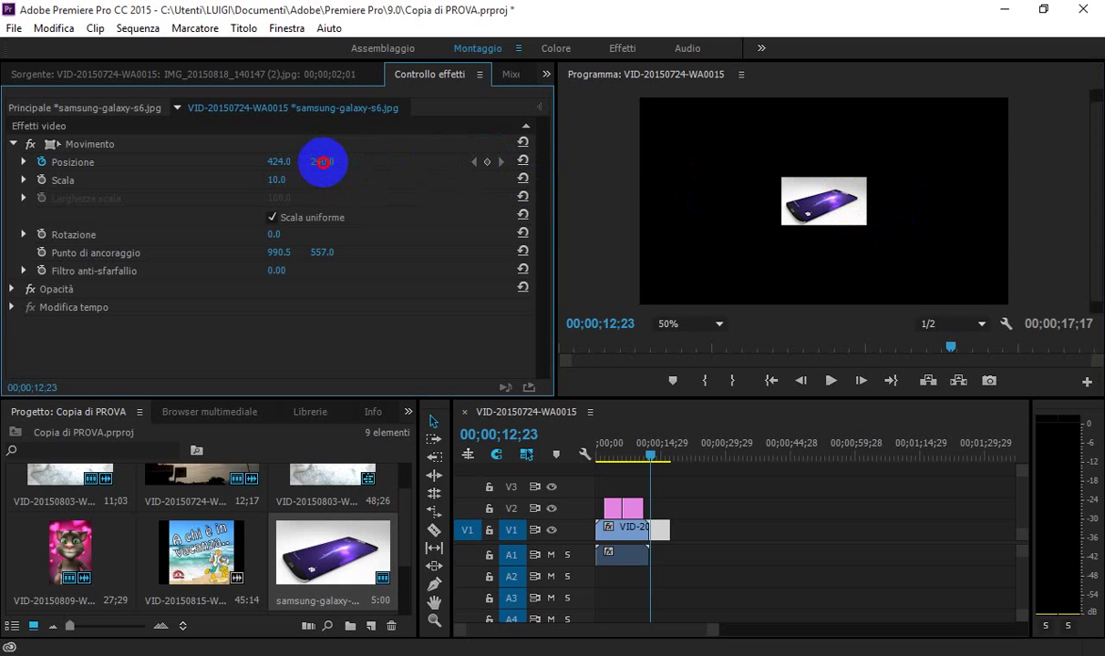
left_click_drag(324, 162, 220, 155)
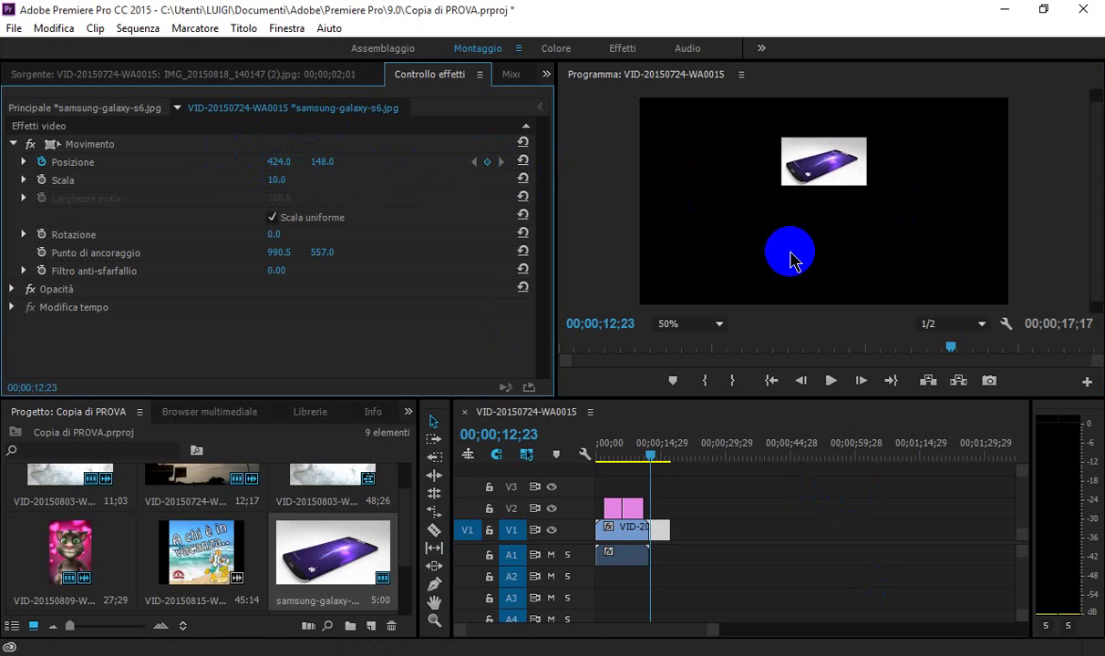
left_click(662, 538)
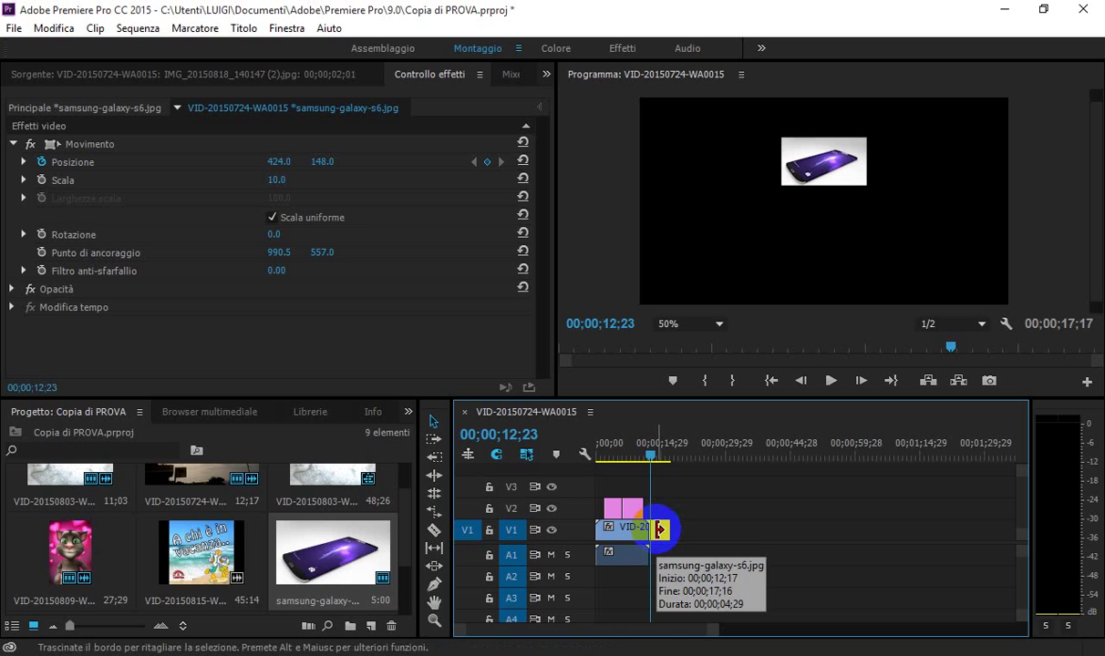
left_click(660, 539)
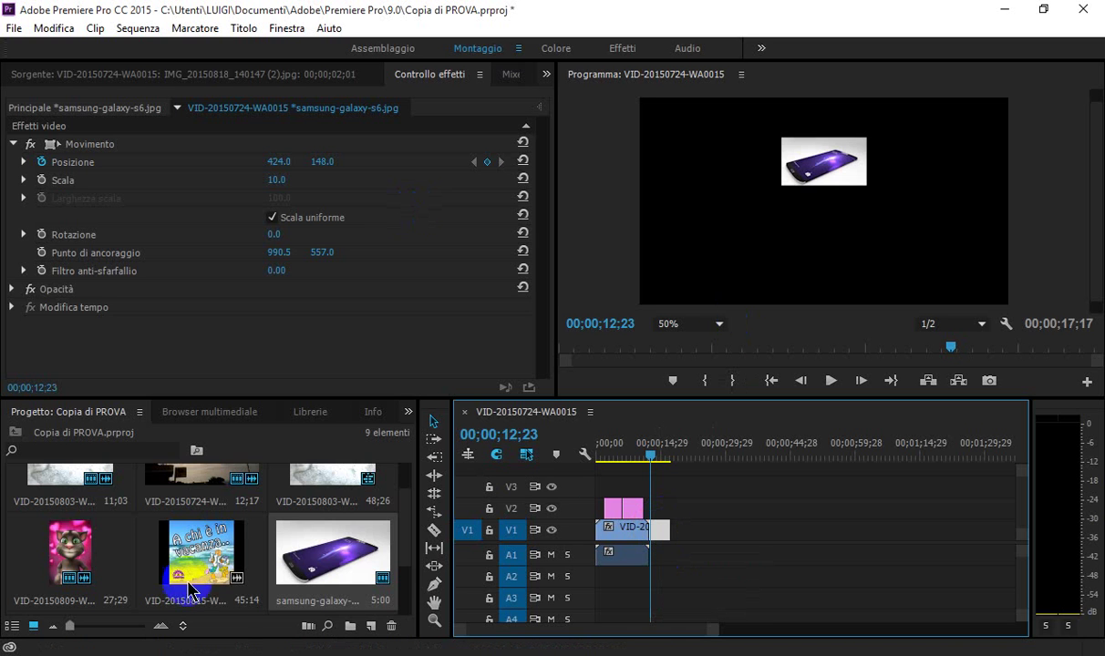
Place a full-size samsung-galaxy image on track V2 above the inset and preview it
left_click(314, 554)
left_click_drag(317, 556, 657, 505)
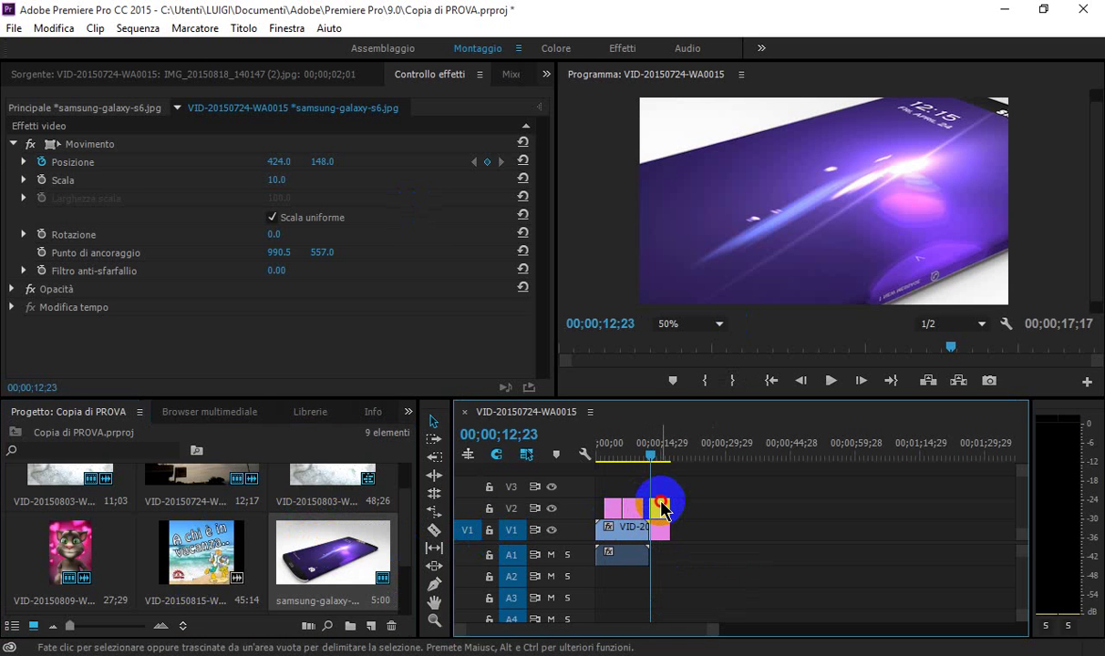
left_click(663, 509)
left_click(834, 382)
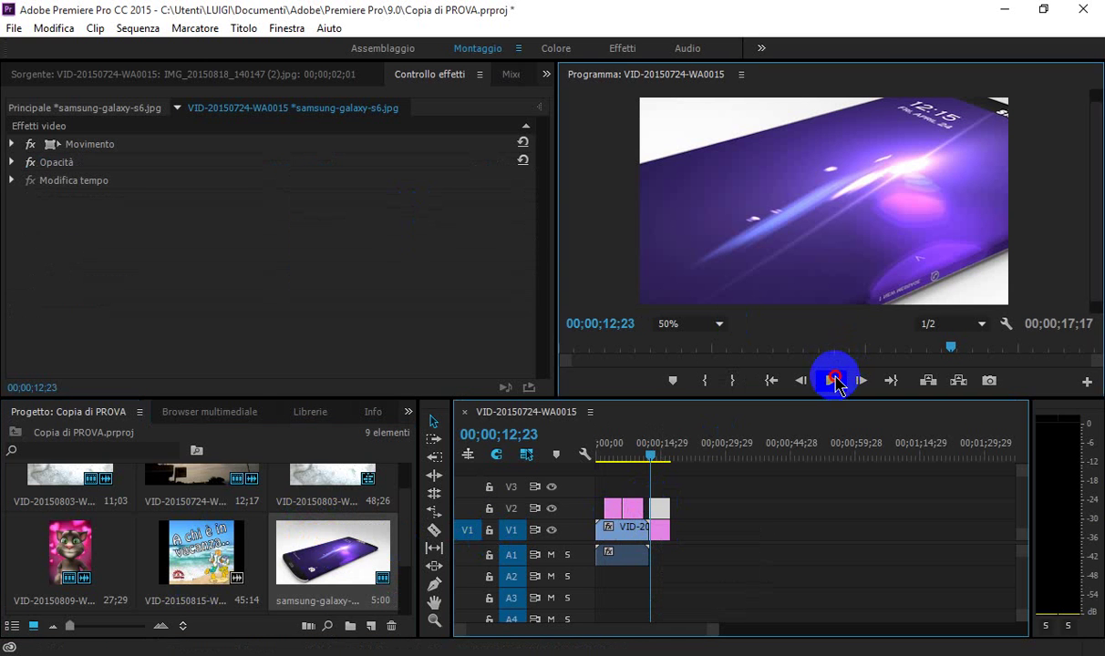
left_click(833, 381)
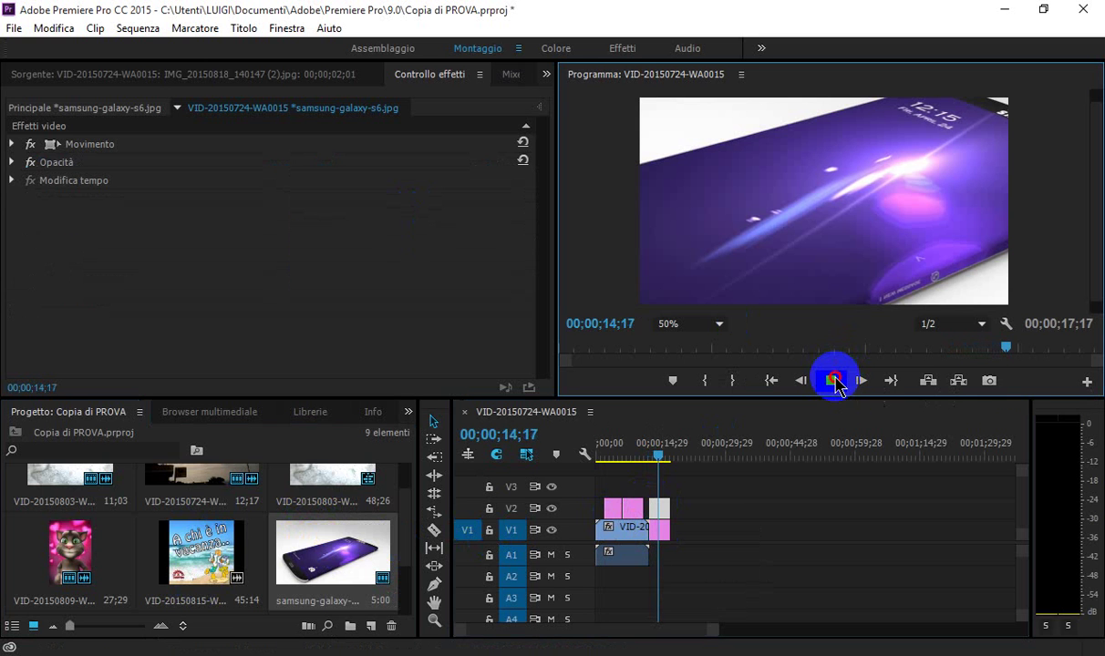
Lower the V2 samsung-galaxy image's Opacità to 70% and play from the images' start
left_click(661, 529)
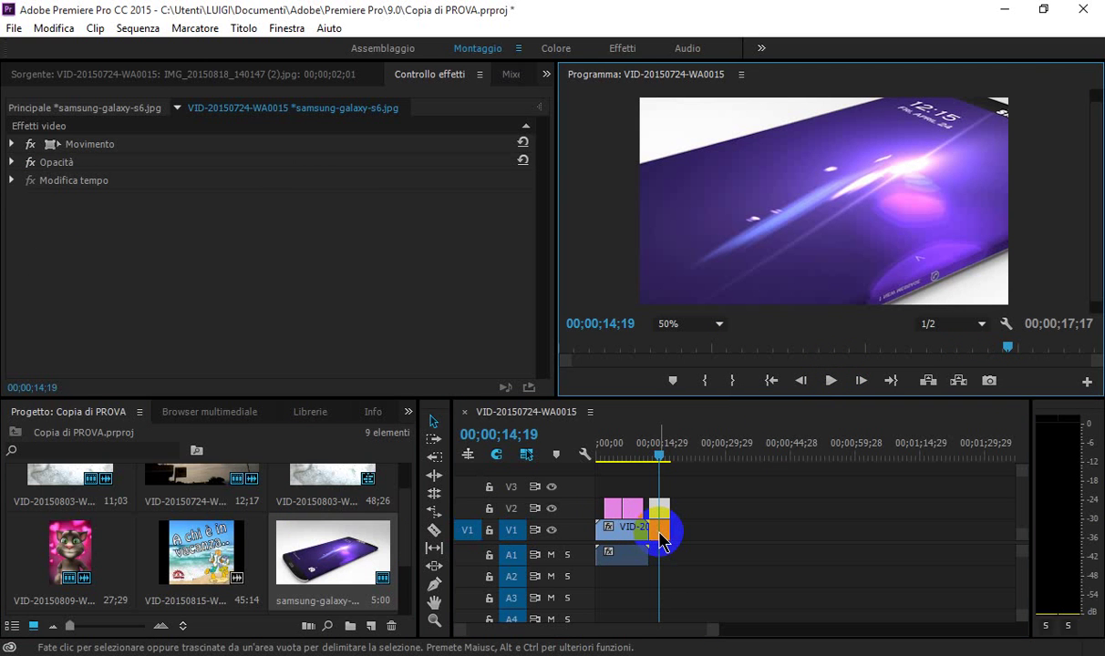
left_click(662, 513)
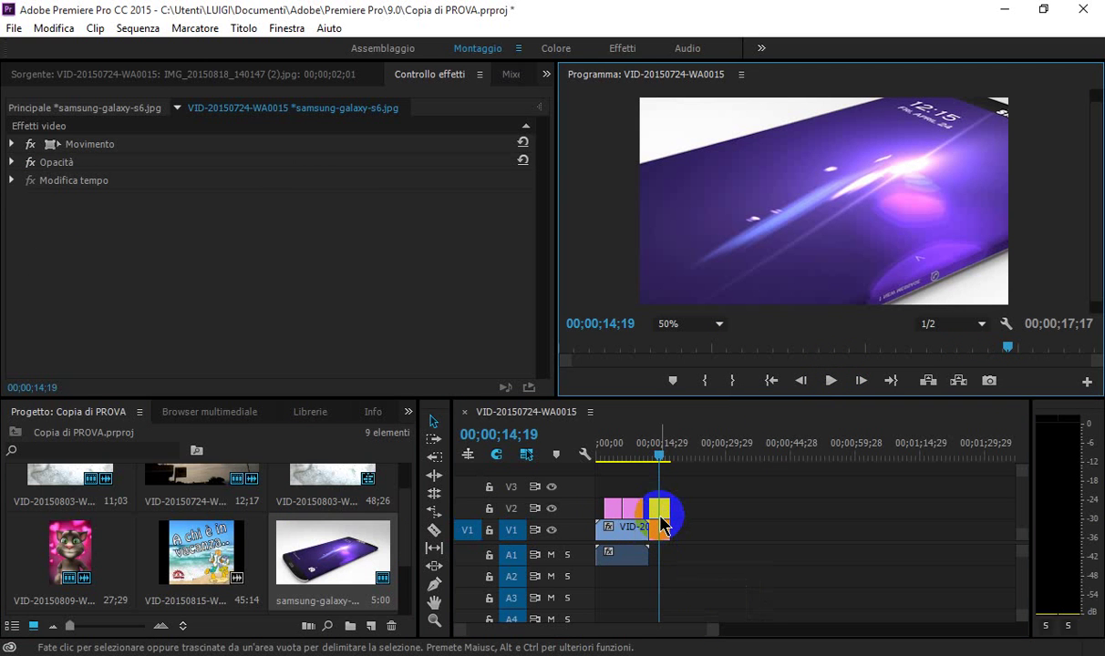
left_click(662, 511)
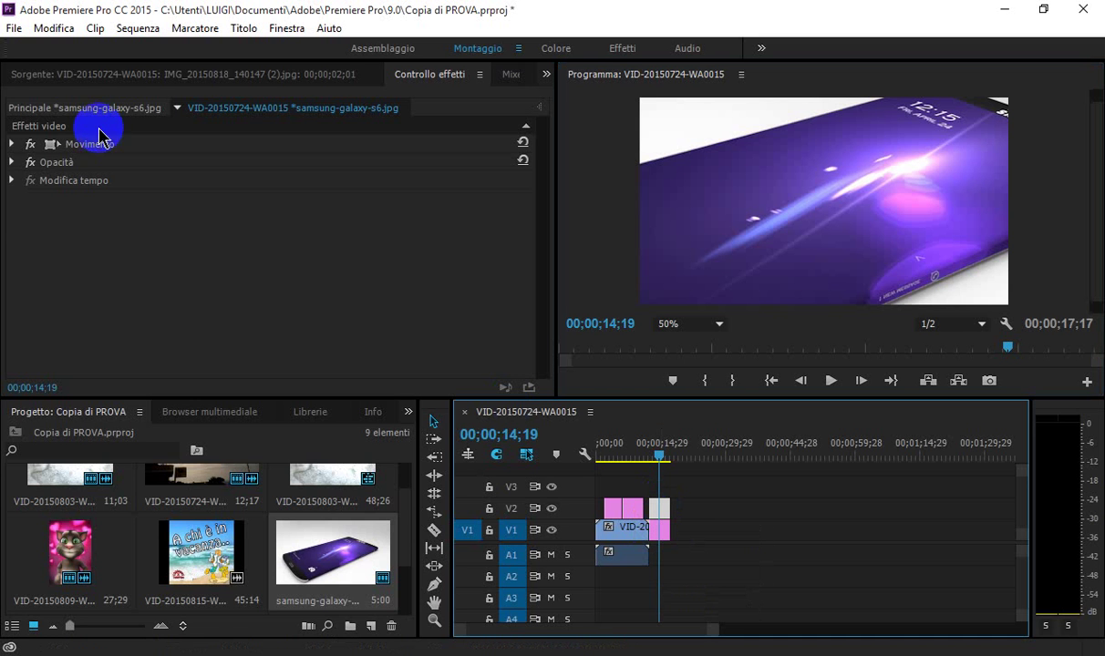
left_click(12, 164)
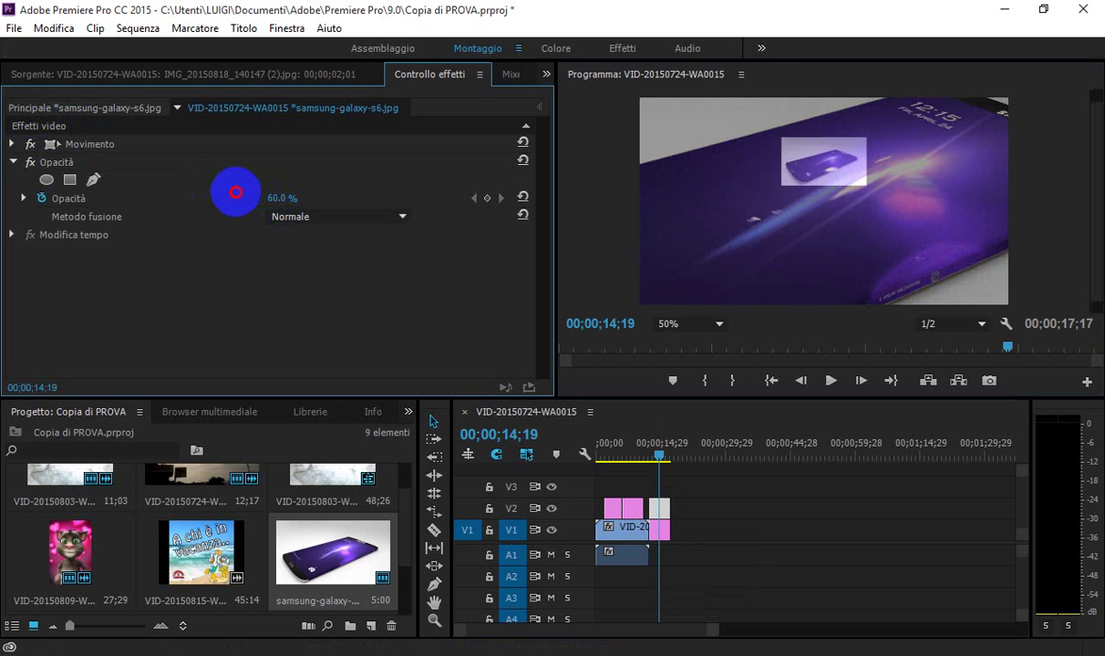
mouse_move(281, 198)
left_mouse_down()
mouse_move(232, 192)
mouse_move(267, 198)
mouse_move(249, 196)
left_mouse_up()
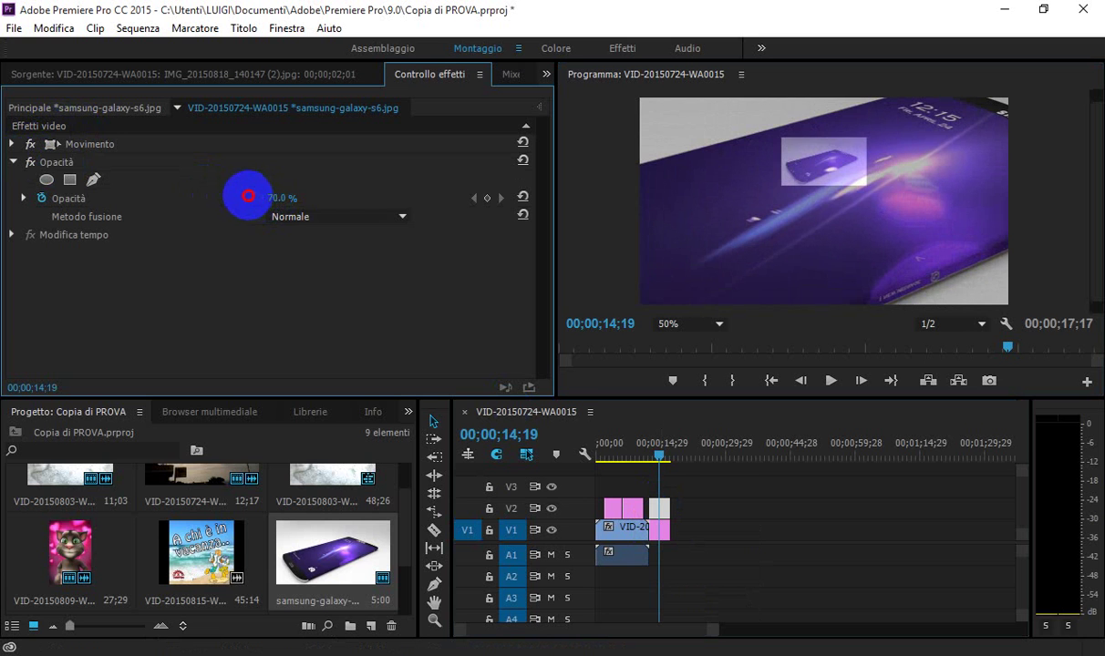
left_click(661, 456)
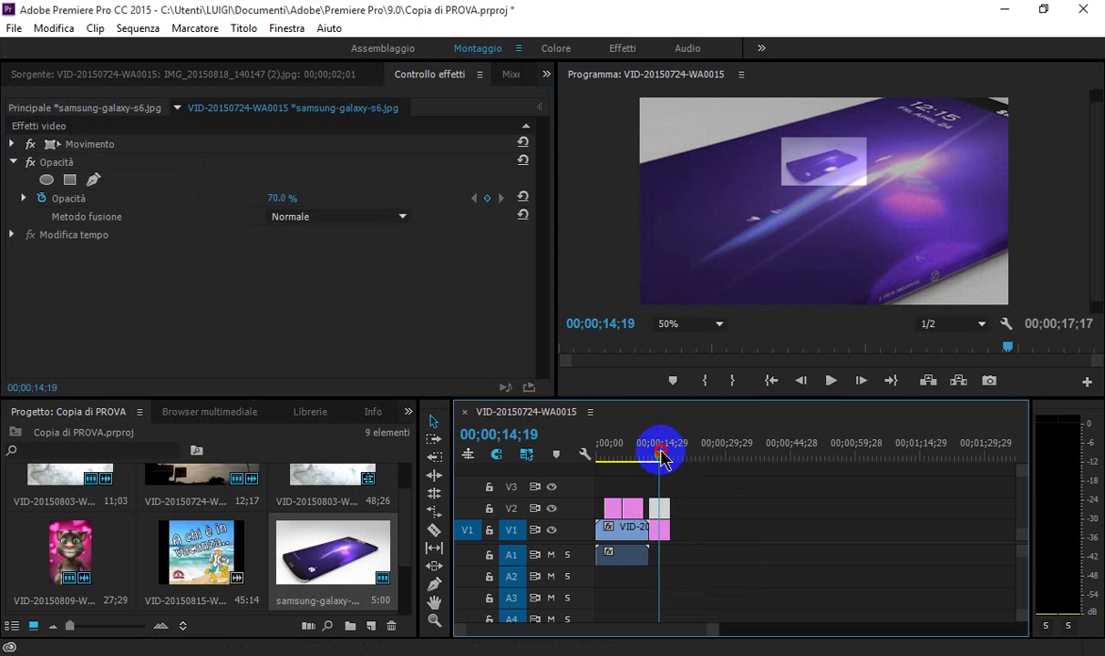
left_click_drag(661, 456, 656, 455)
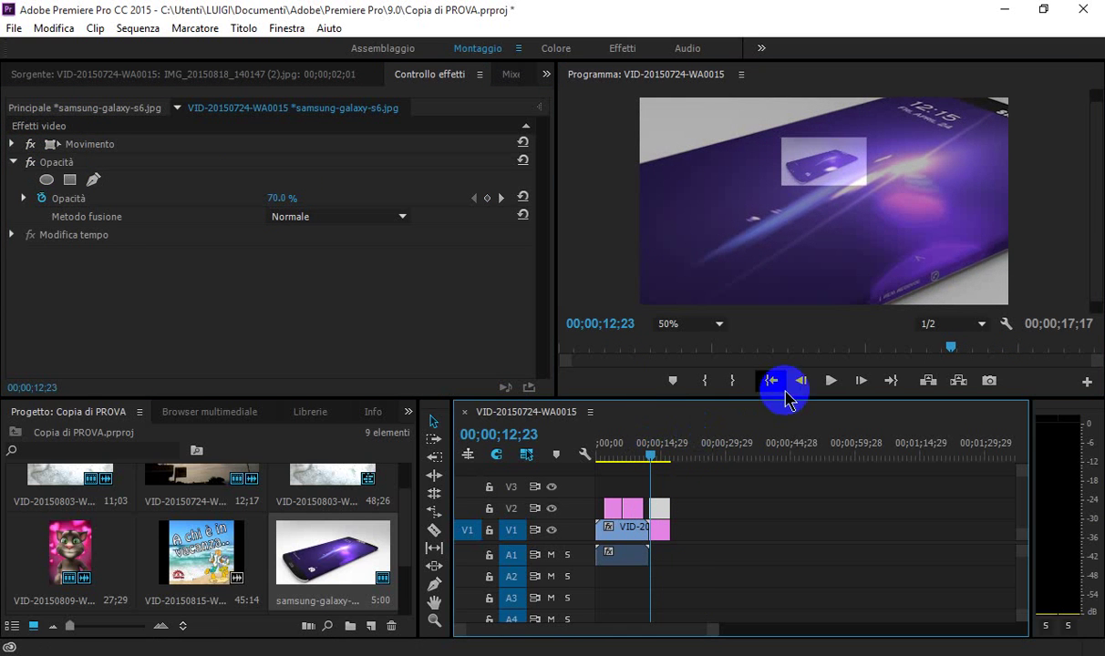
left_click(829, 381)
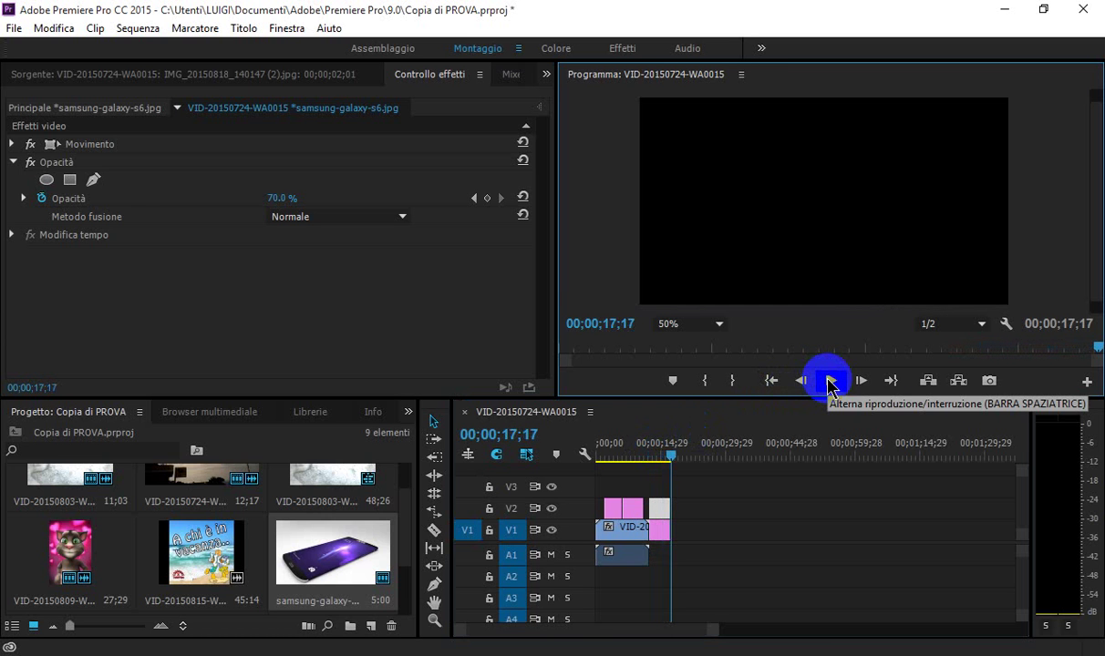
left_click_drag(672, 459, 651, 461)
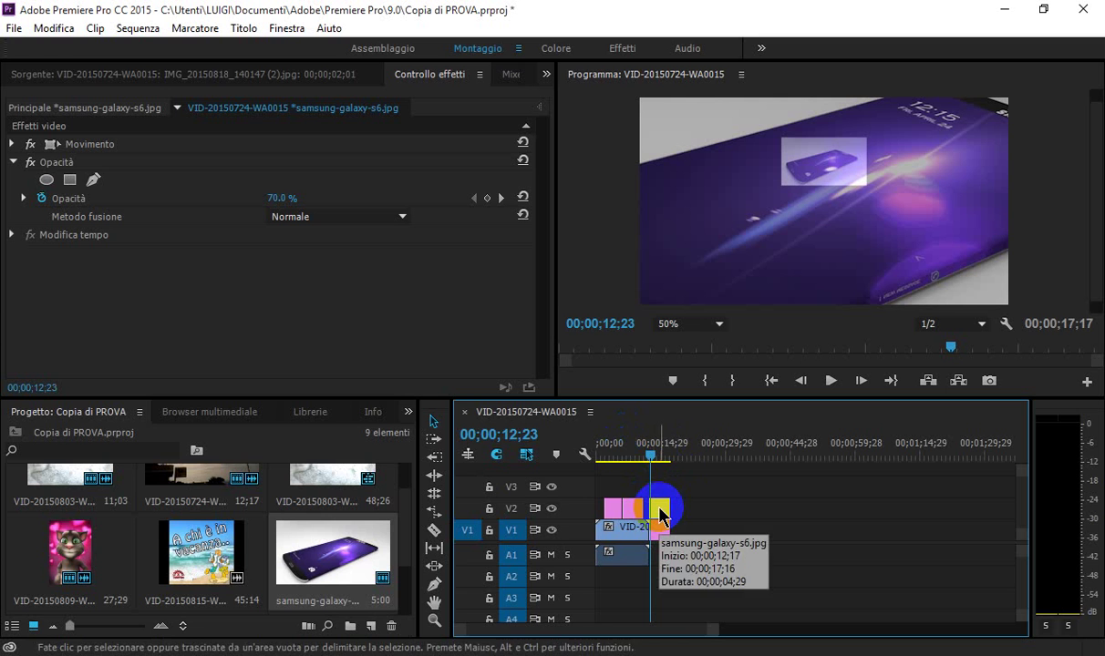
left_click(660, 516)
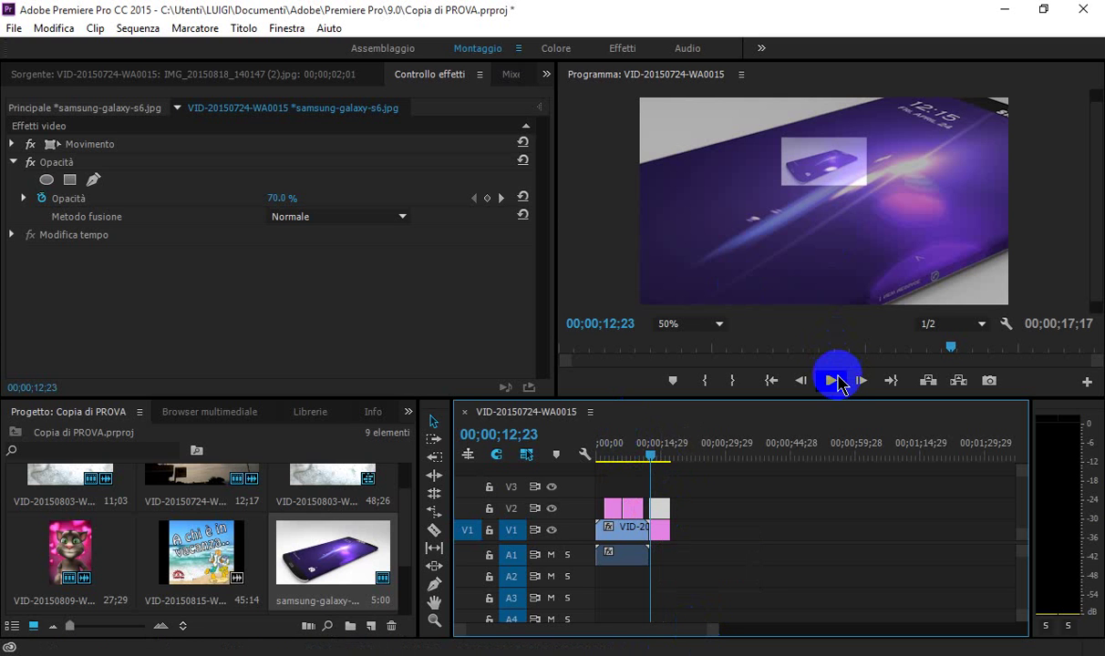
left_click(834, 381)
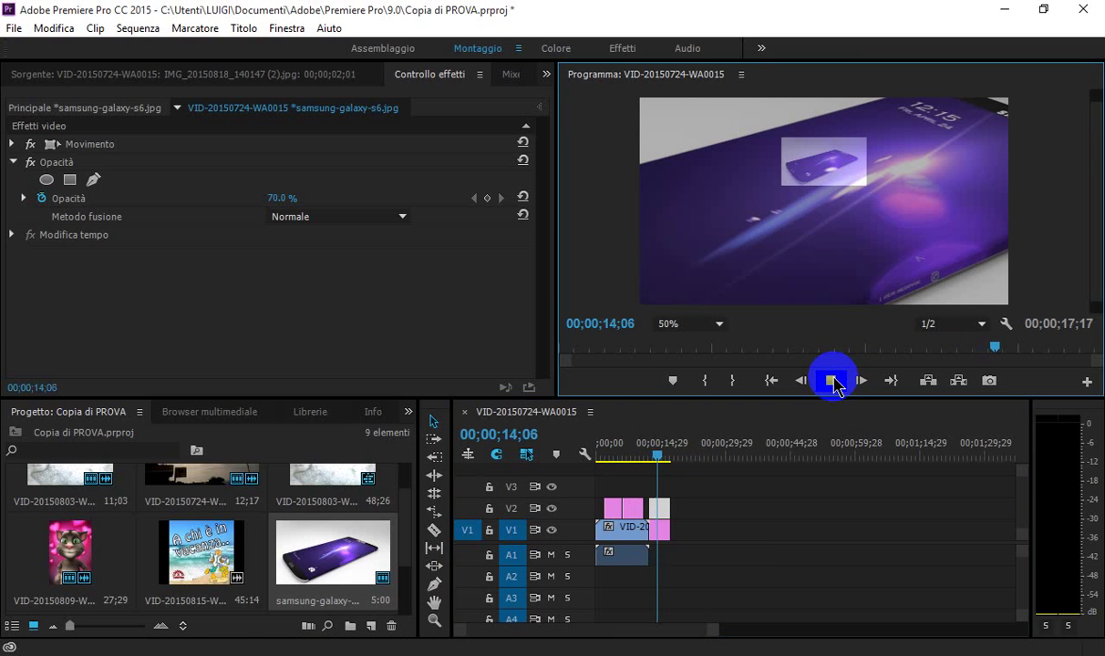
Export the current frame as a still, import it, and append it to V1 after the Samsung image
left_click(990, 381)
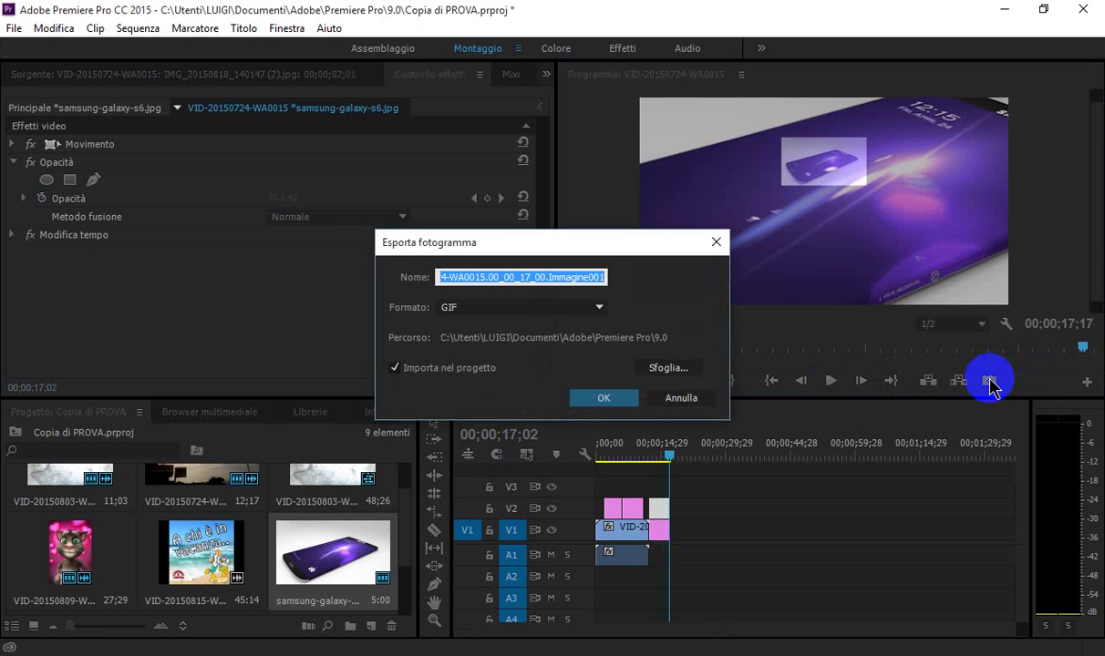
left_click(607, 399)
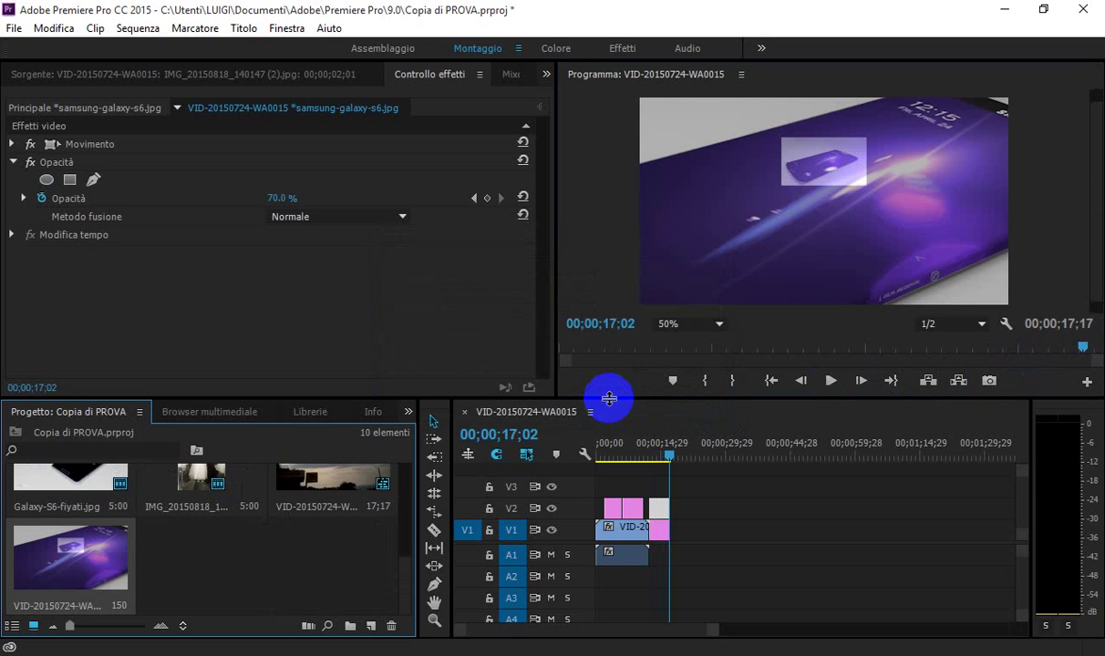
left_click_drag(50, 545, 663, 525)
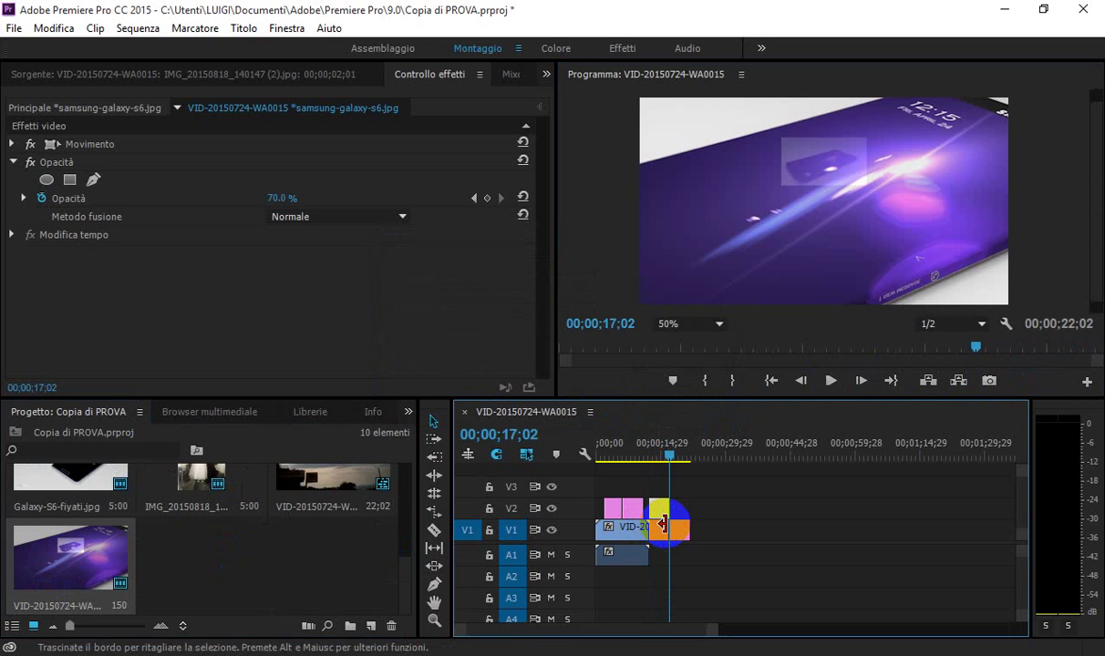
left_click(830, 381)
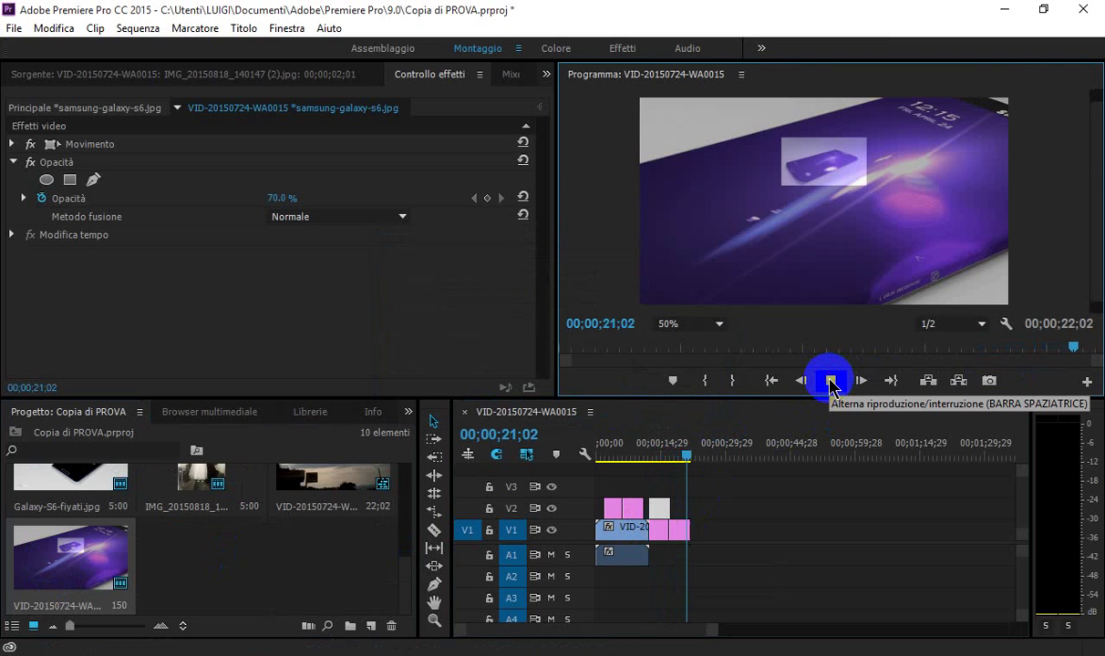
Open the media export settings and enable YouTube publishing with privacy set to Pubblico
left_click(5, 27)
mouse_move(49, 386)
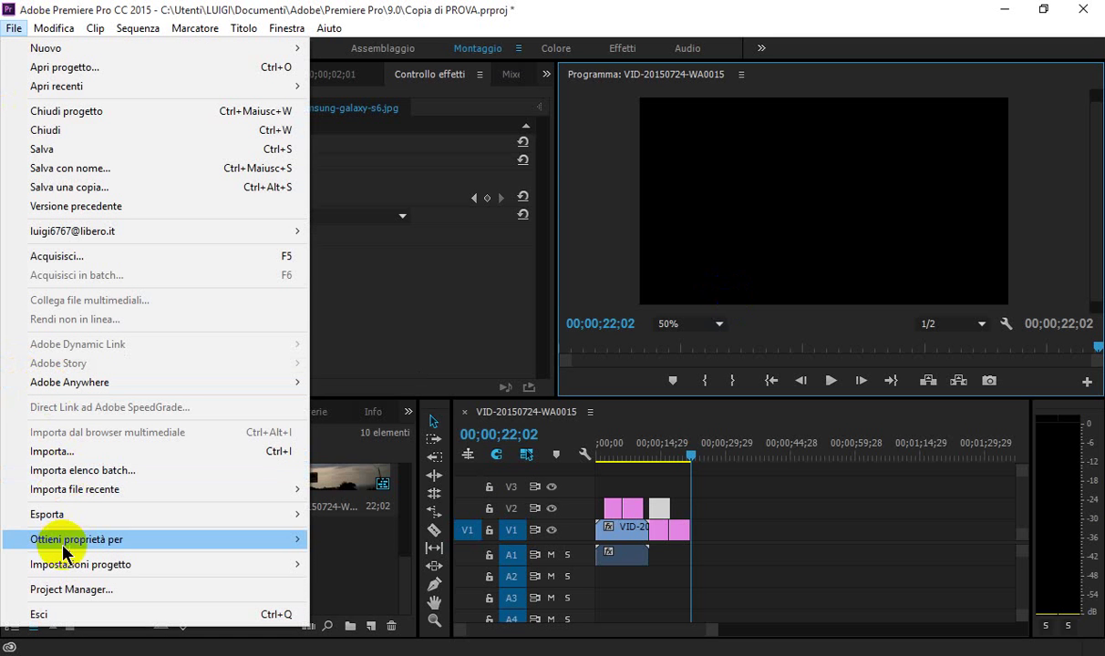
left_click(80, 517)
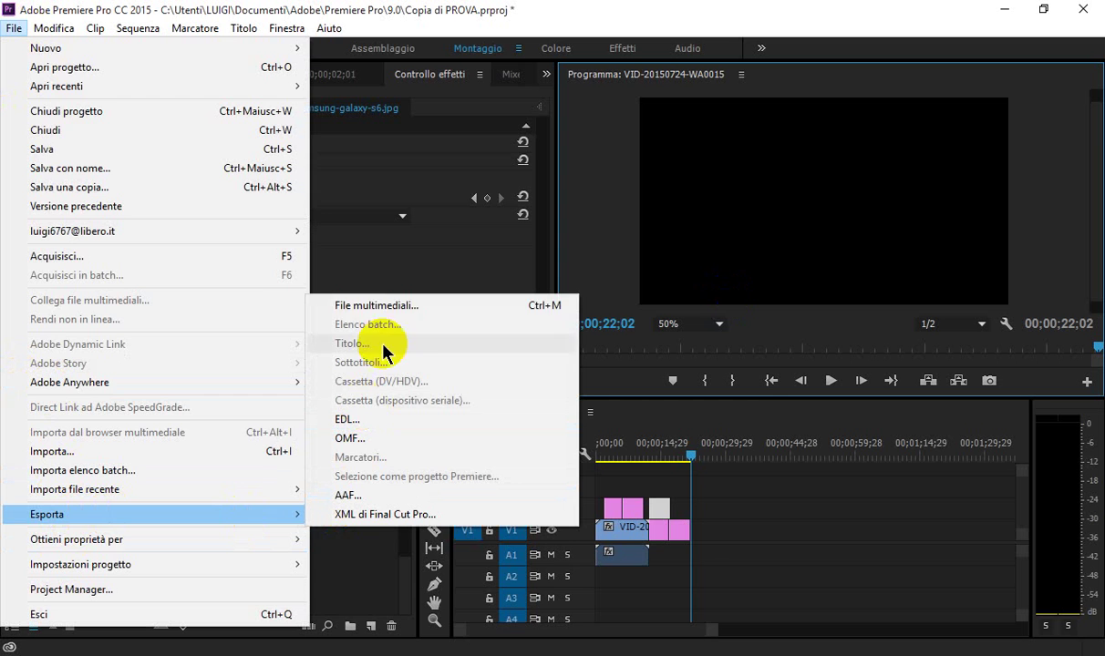
left_click(399, 307)
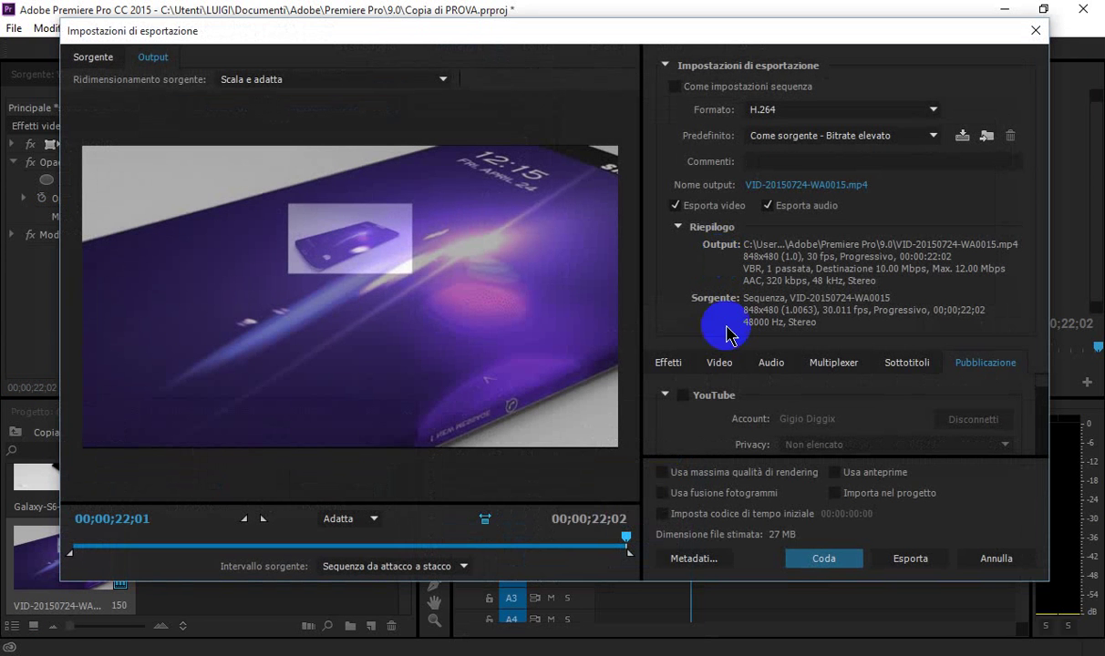
left_click(683, 396)
left_click(850, 444)
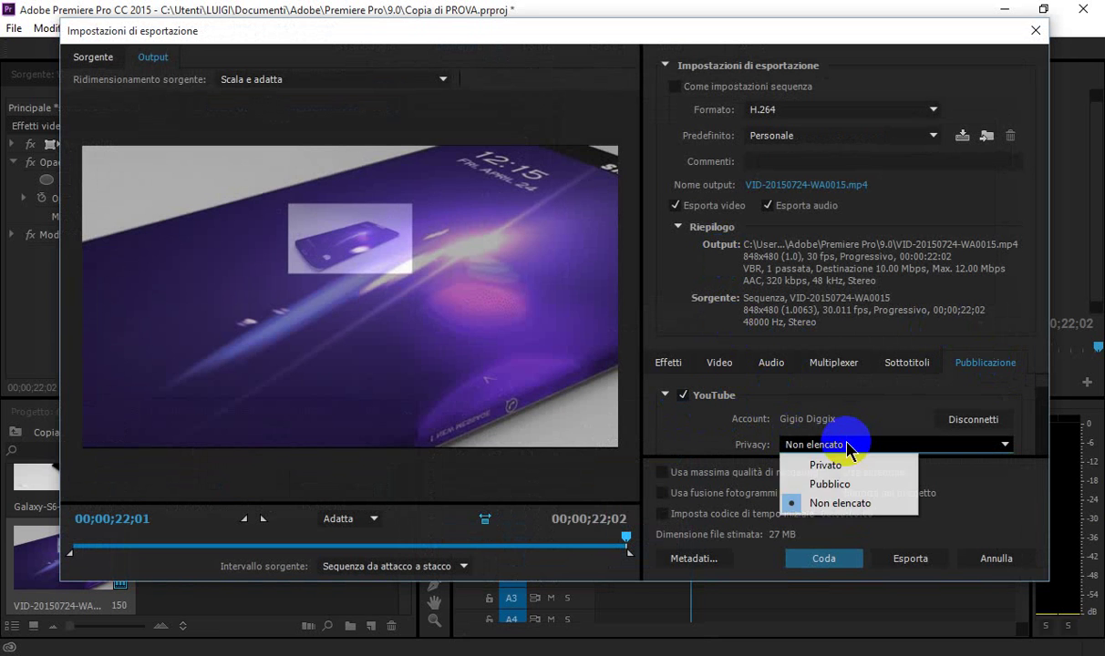
left_click(828, 484)
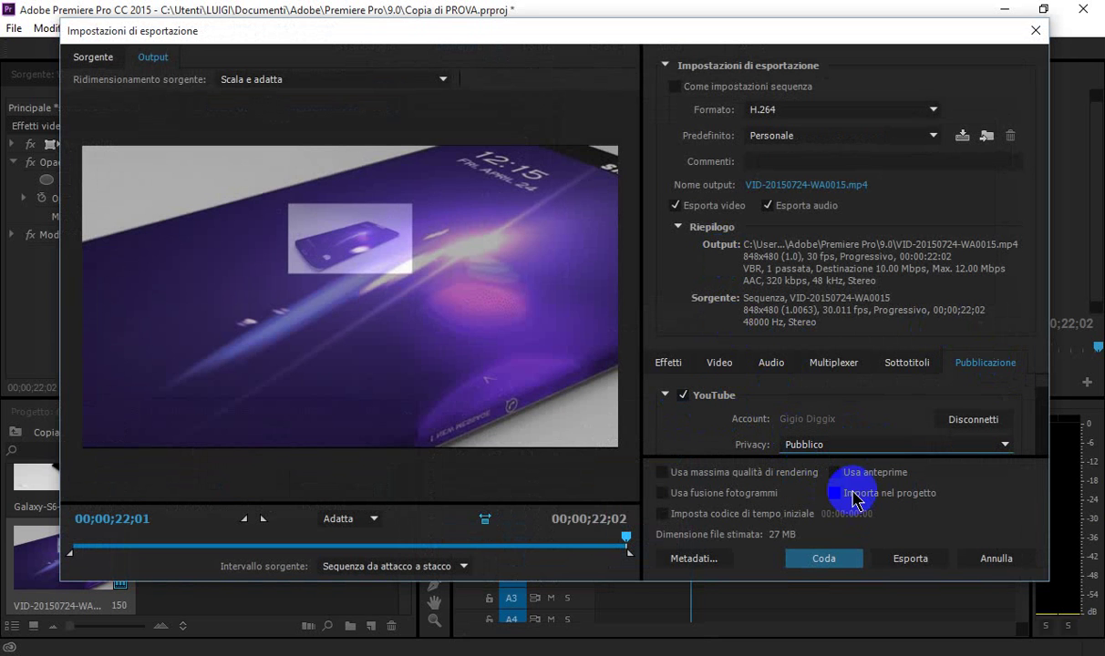